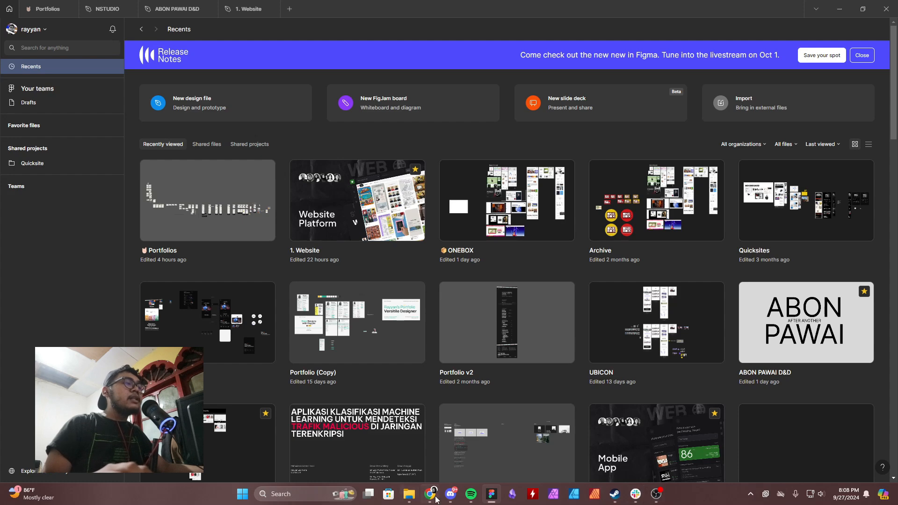
# Switch to Chrome, find the Figma website through a search for "figma" and open it, closing the browser once viewed.
pyautogui.click(435, 498)
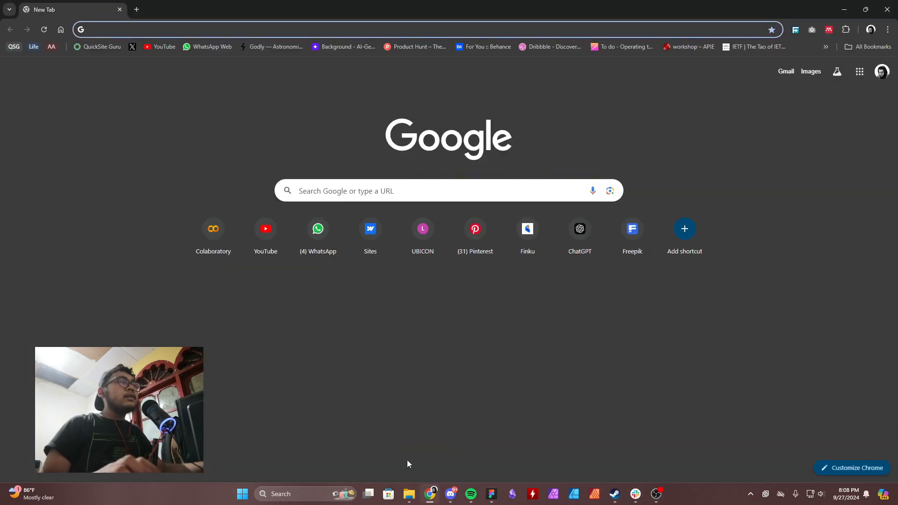
pyautogui.click(358, 189)
pyautogui.write('figma')
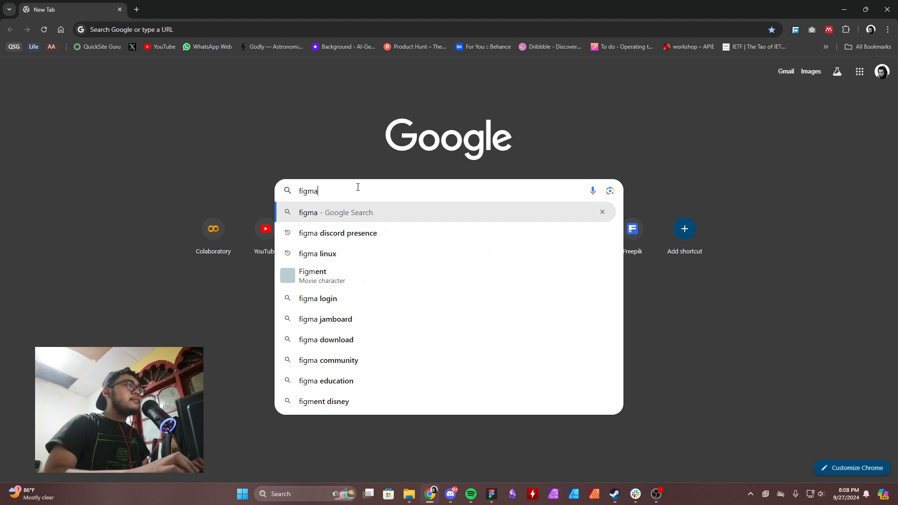
pyautogui.press('Return')
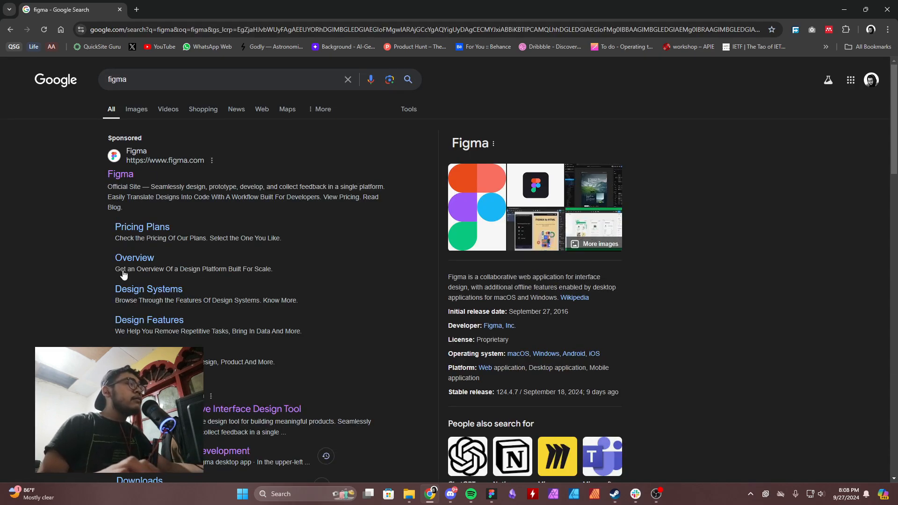
pyautogui.scroll(-4, 213, 319)
pyautogui.click(223, 223)
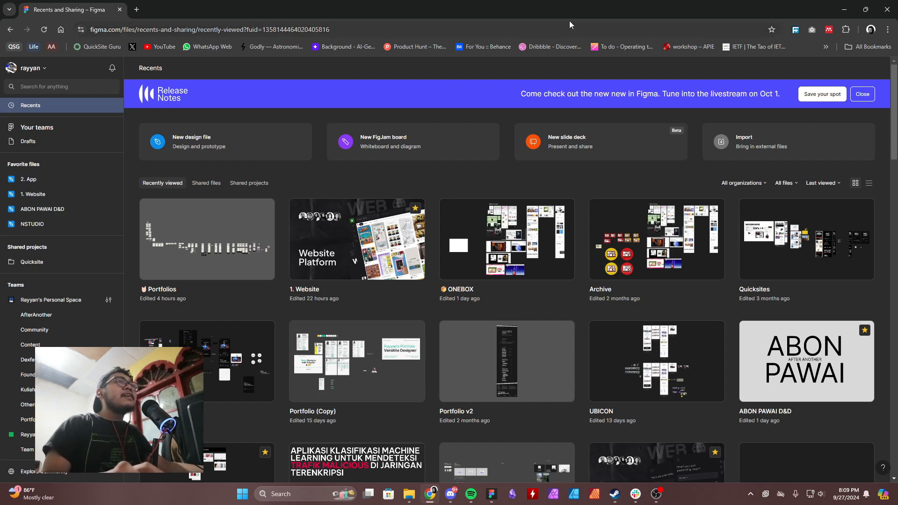
pyautogui.click(886, 13)
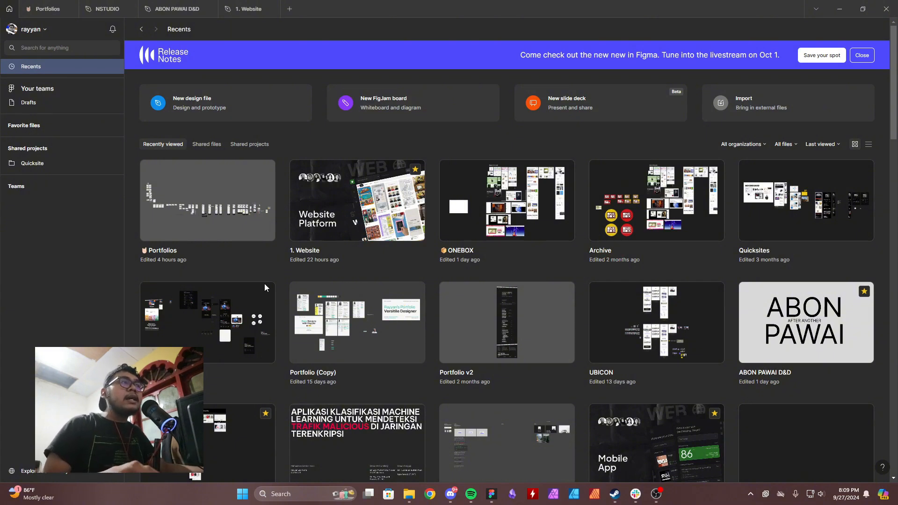
# Check the account's notifications on the Figma home page and close the notification list.
pyautogui.click(883, 467)
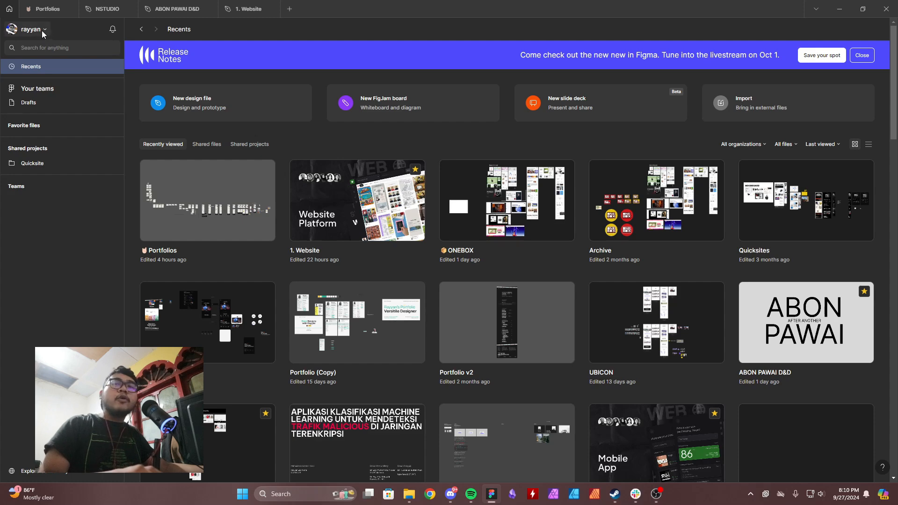
pyautogui.click(112, 29)
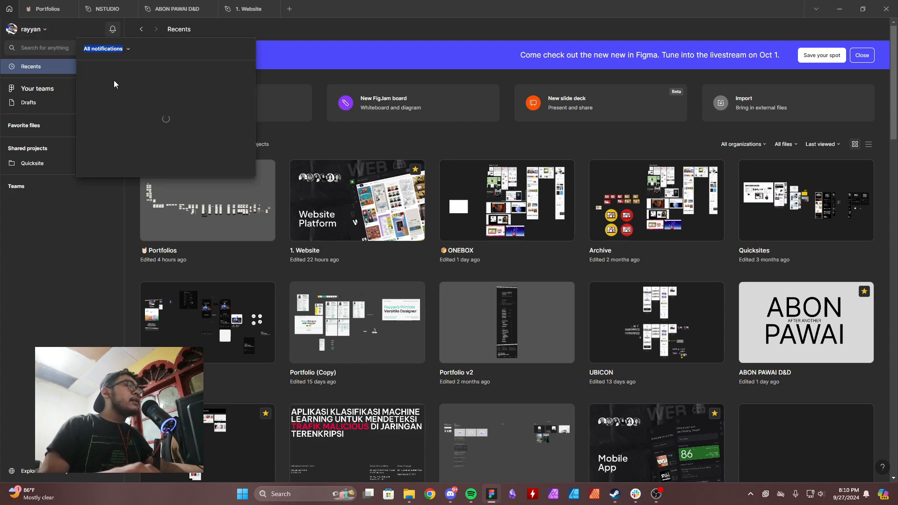
pyautogui.click(175, 137)
pyautogui.click(175, 137)
pyautogui.click(112, 32)
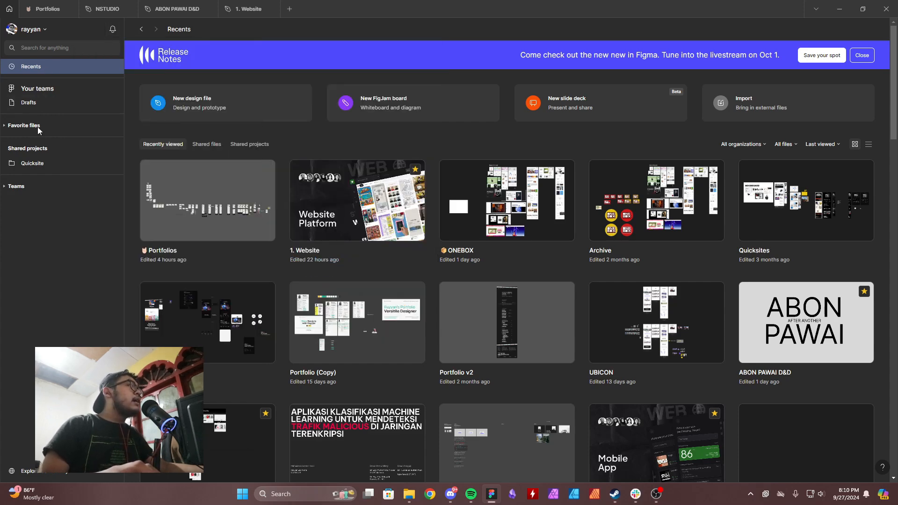
# Expand the favorite files list and look through the teams and their projects, leaving the Teams section collapsed.
pyautogui.click(13, 126)
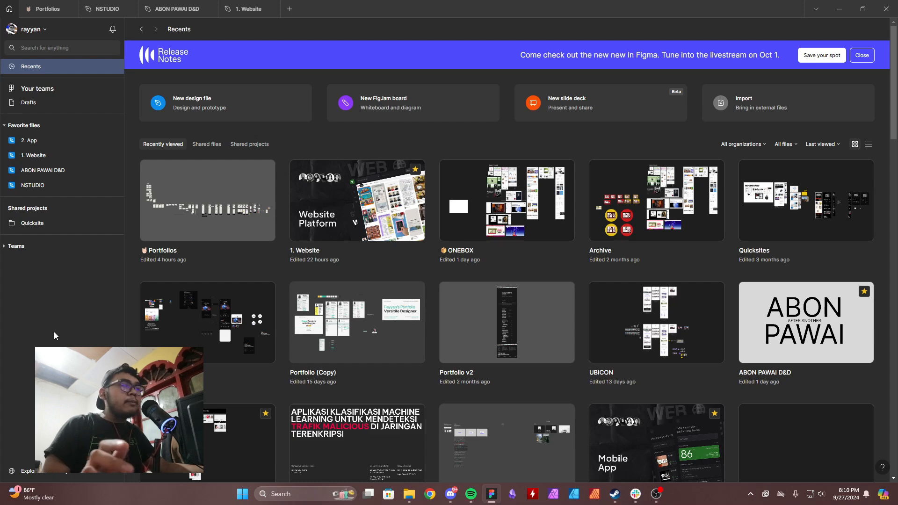
pyautogui.click(9, 247)
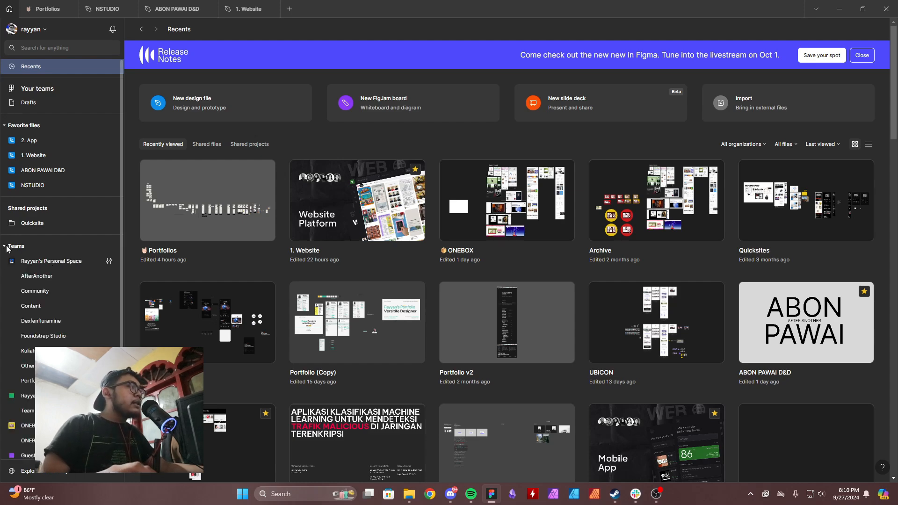
pyautogui.scroll(-2, 70, 353)
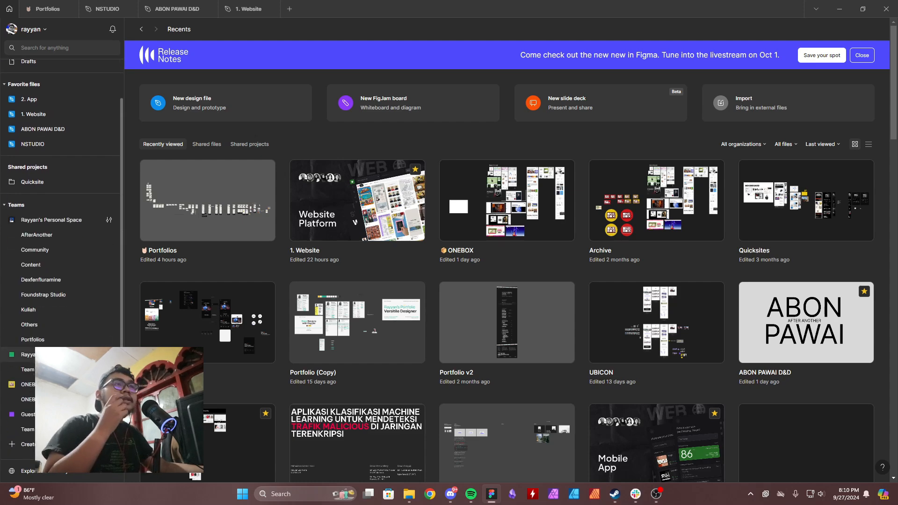
pyautogui.scroll(2, 9, 247)
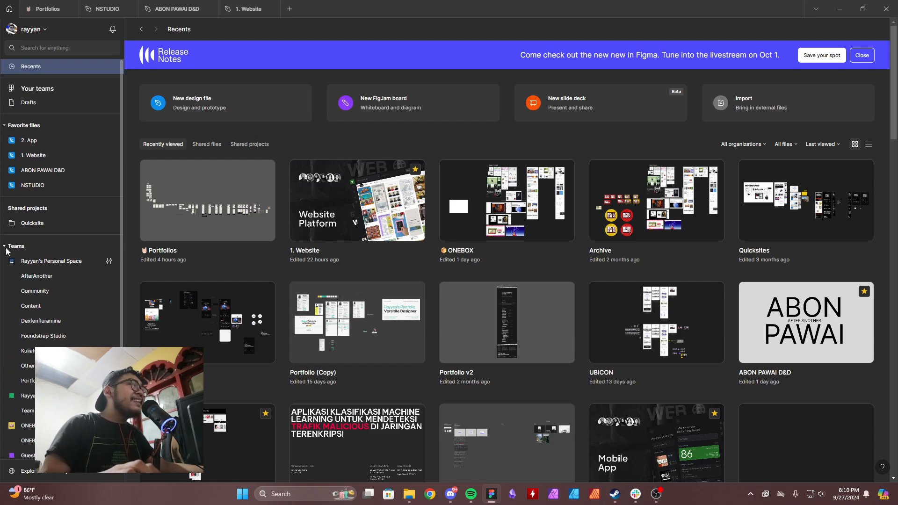
pyautogui.click(8, 249)
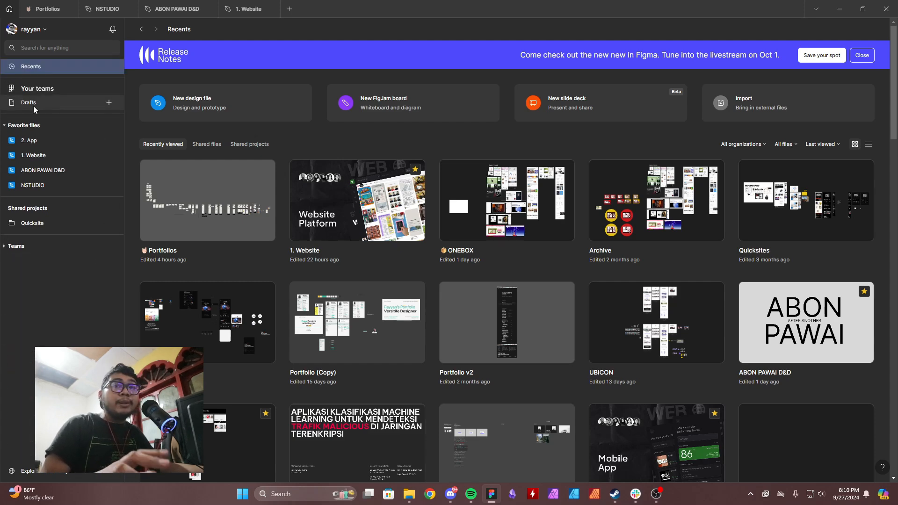
# View the drafts and the file types that can be created there, and return to the recent files.
pyautogui.click(29, 107)
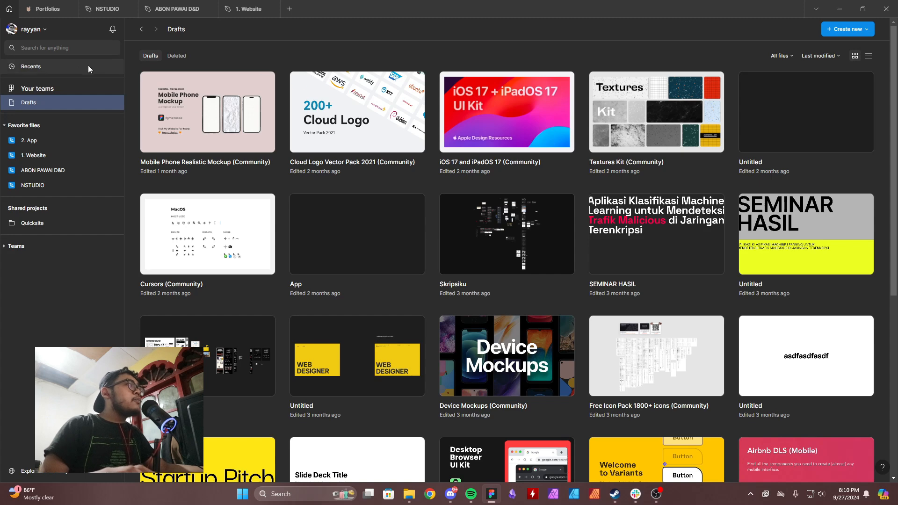
pyautogui.click(108, 102)
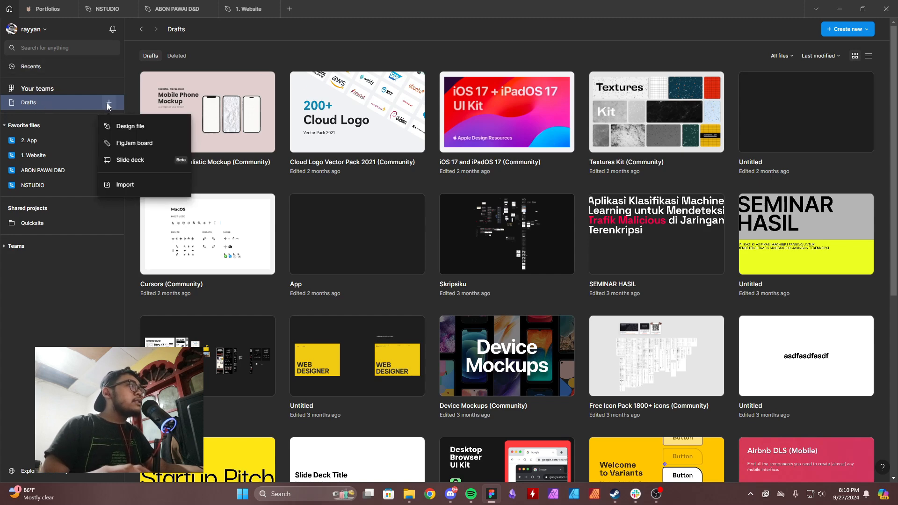
pyautogui.click(33, 67)
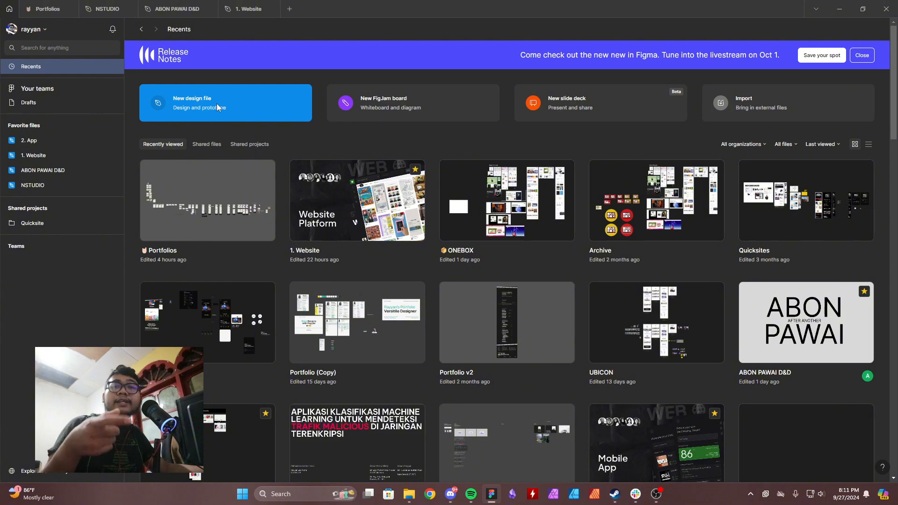
# Create a new design file, and return to it after expanding the Teams section on the home page.
pyautogui.click(194, 102)
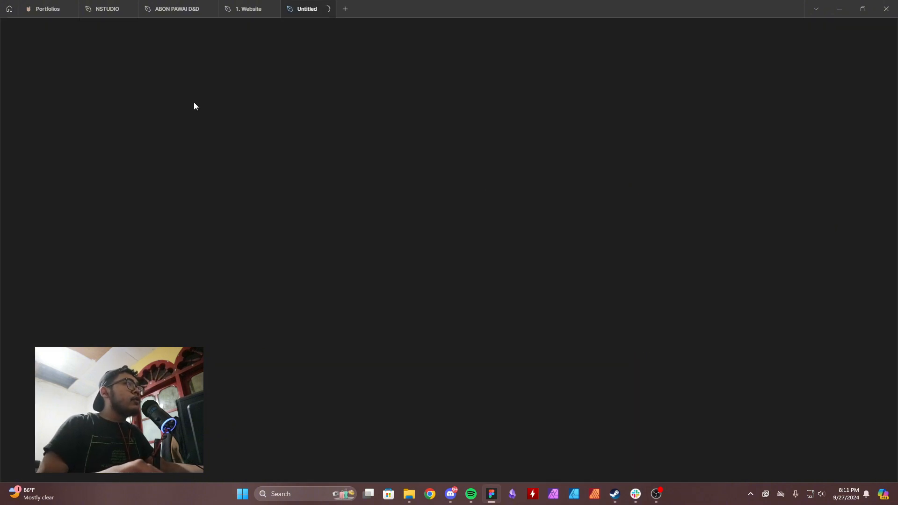
pyautogui.click(2, 5)
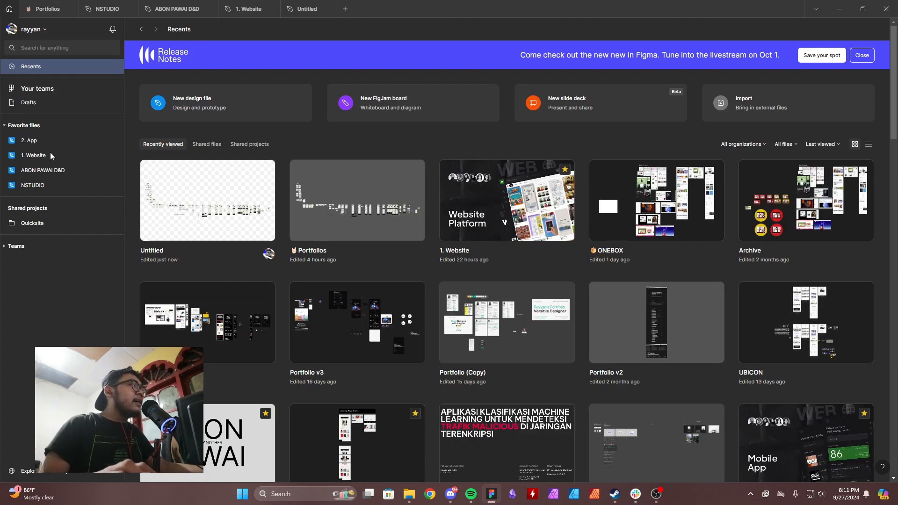
pyautogui.click(16, 246)
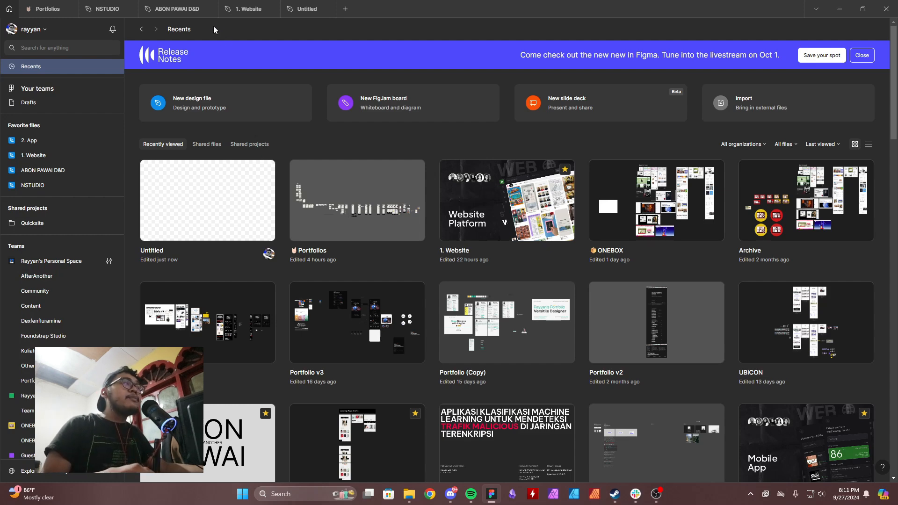
pyautogui.click(294, 8)
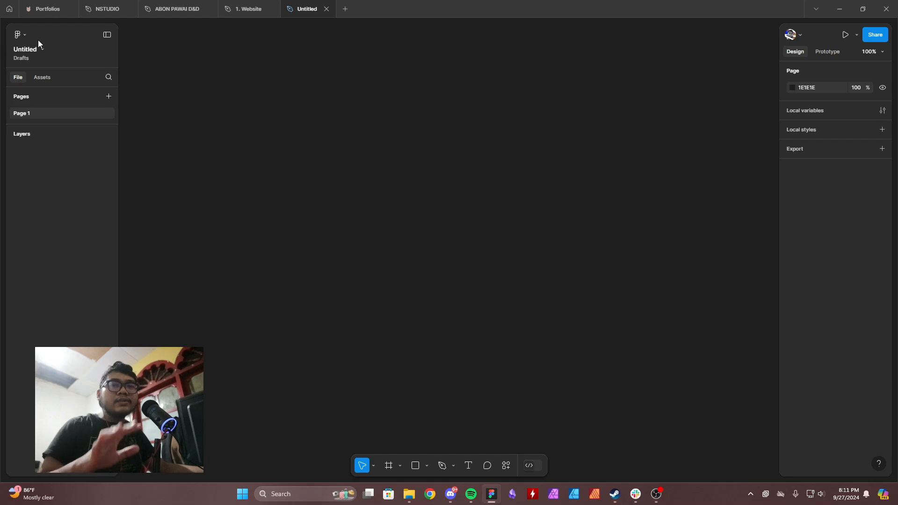
pyautogui.click(9, 8)
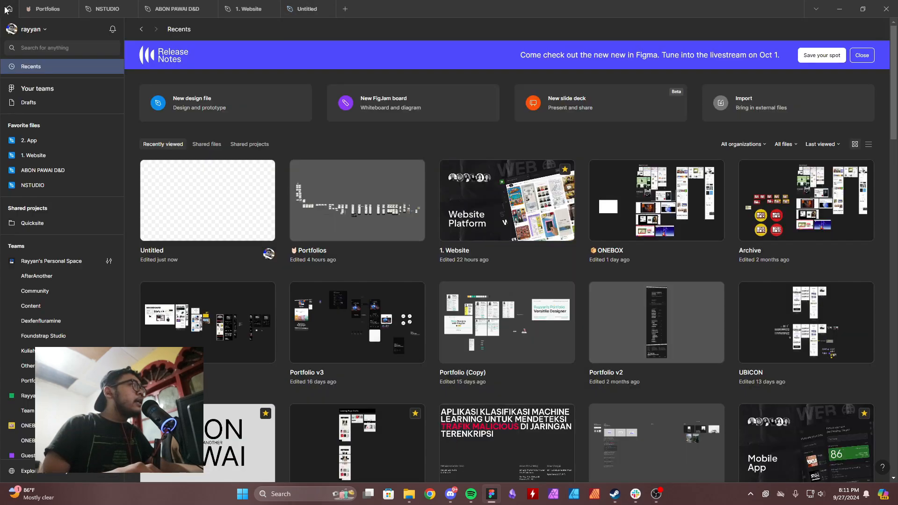
pyautogui.click(292, 4)
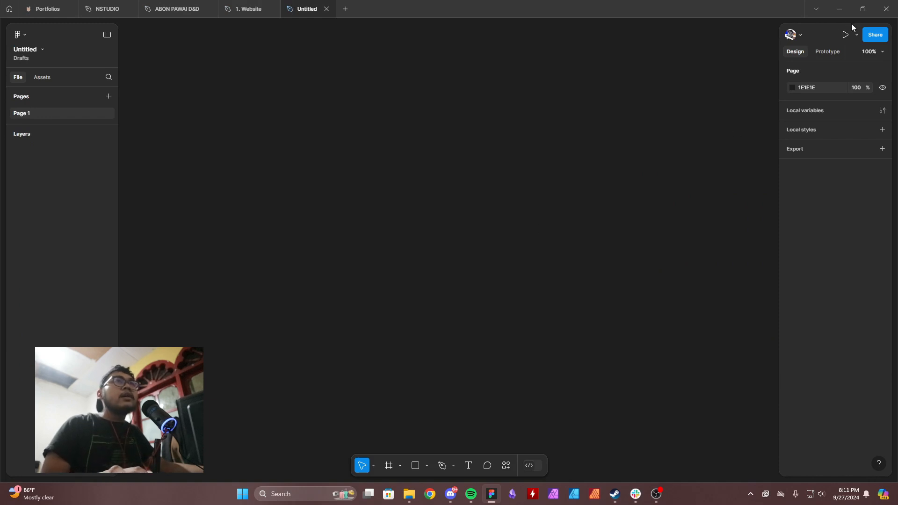
# Switch the interface theme to Light in the preferences.
pyautogui.click(23, 34)
pyautogui.moveTo(74, 181)
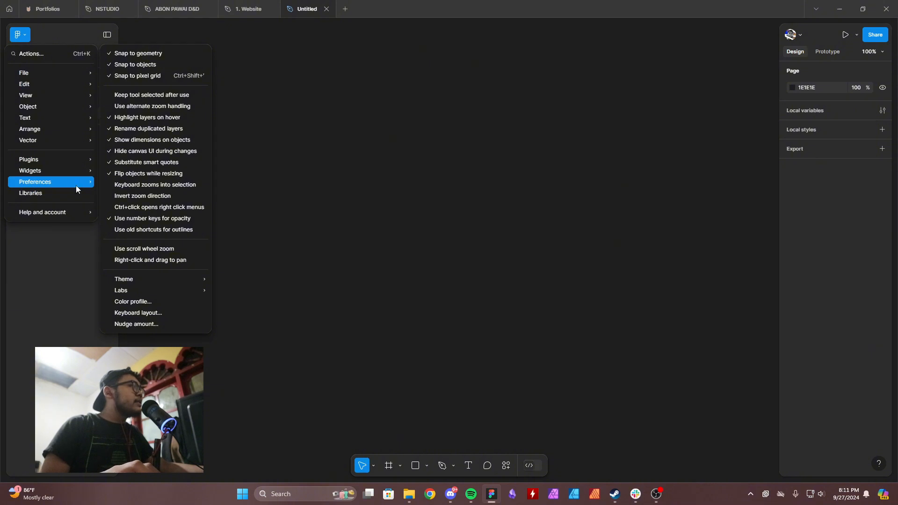
pyautogui.moveTo(173, 280)
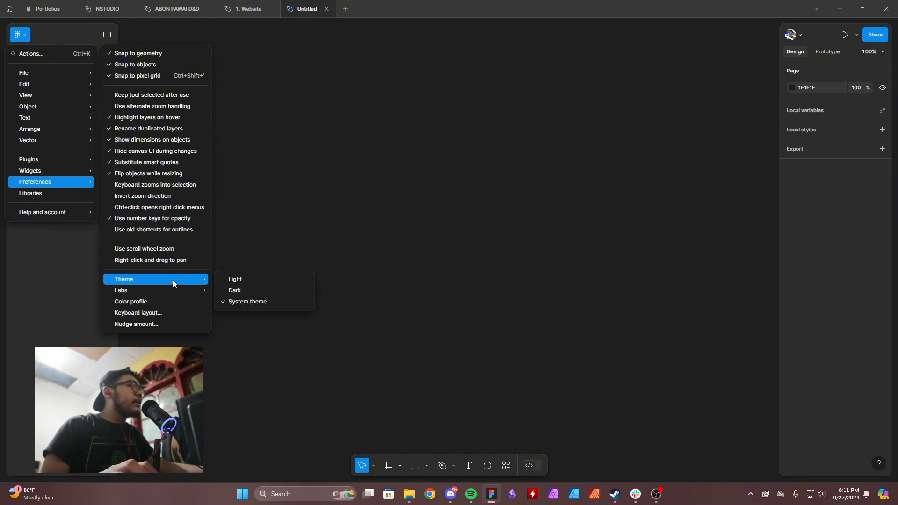
pyautogui.click(251, 280)
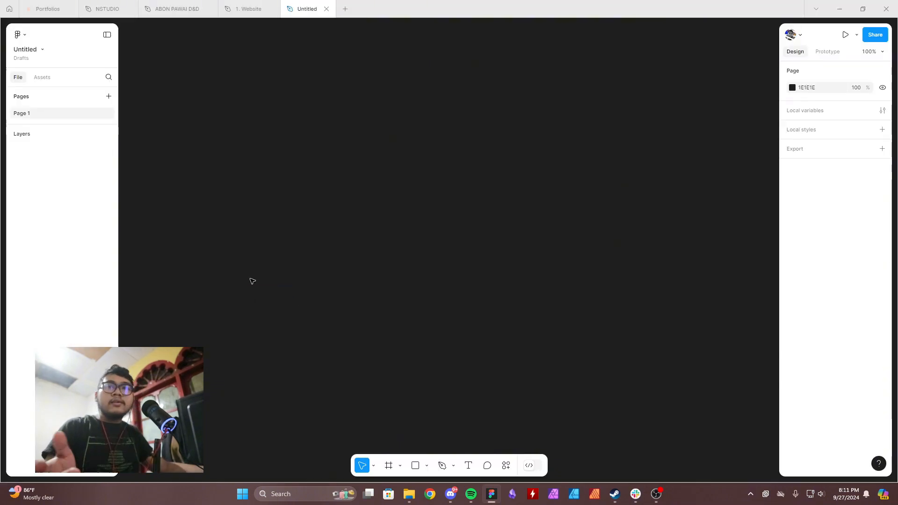
# Change the interface theme to Dark in the preferences.
pyautogui.click(41, 50)
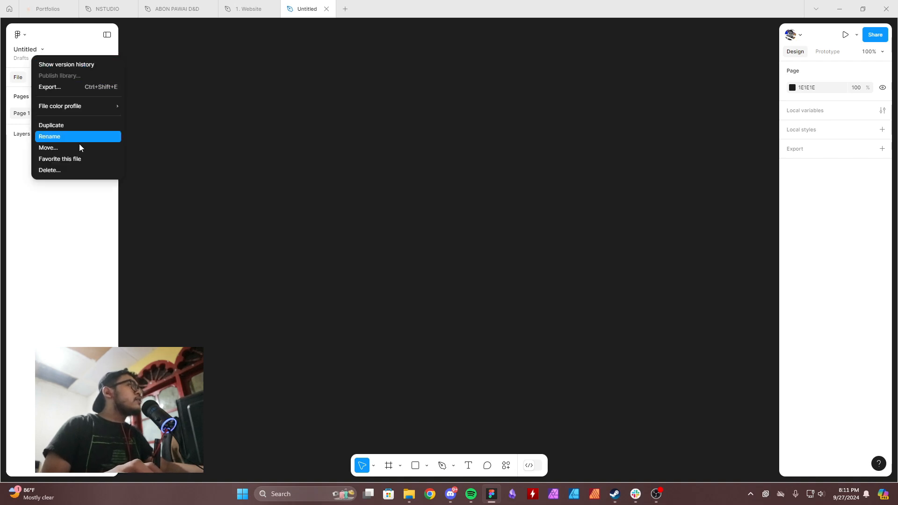
pyautogui.click(21, 34)
pyautogui.moveTo(70, 182)
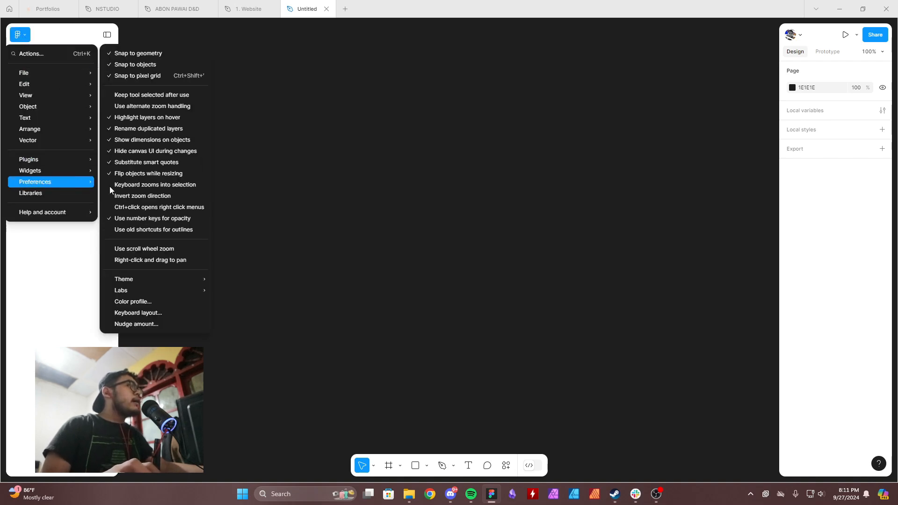
pyautogui.moveTo(199, 281)
pyautogui.click(234, 291)
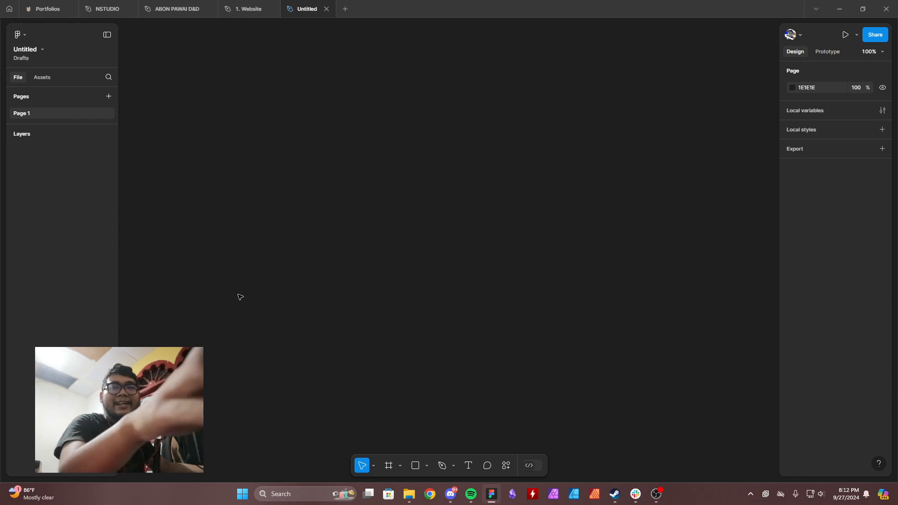
# Set the interface theme back to Light.
pyautogui.click(24, 35)
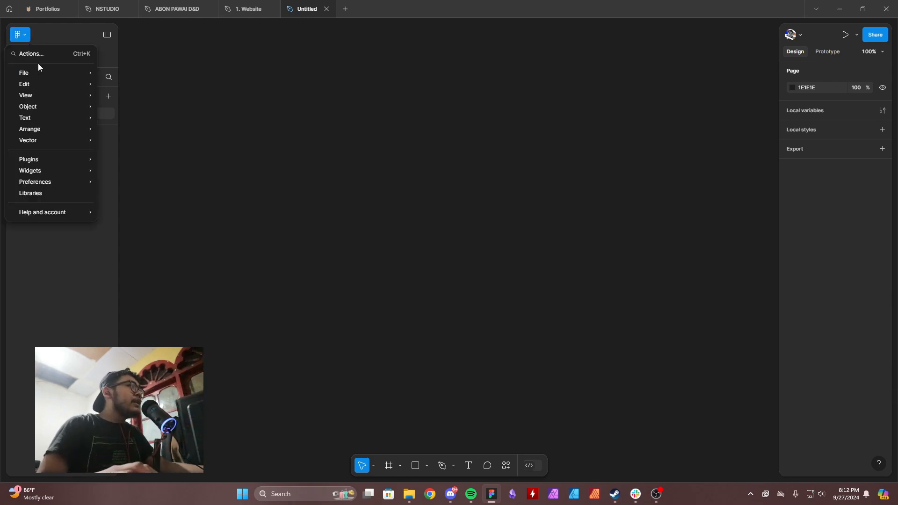
pyautogui.moveTo(72, 181)
pyautogui.moveTo(149, 278)
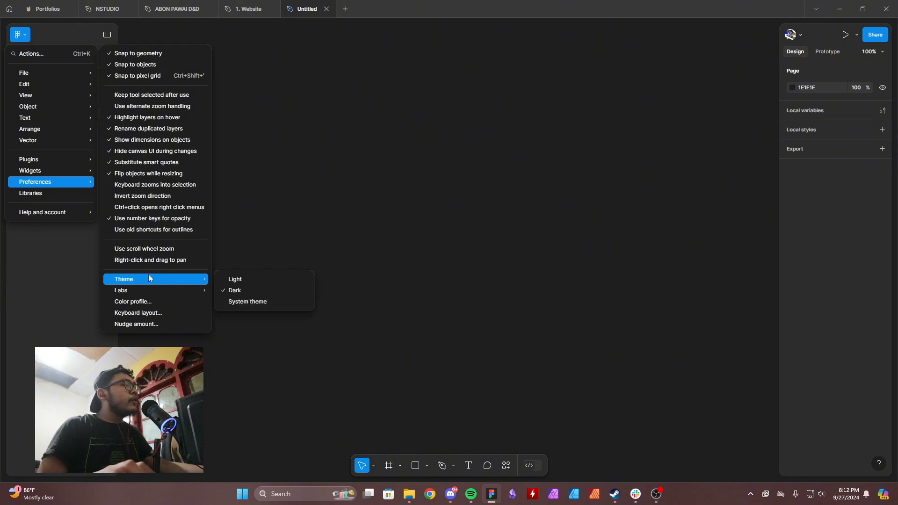
pyautogui.click(236, 280)
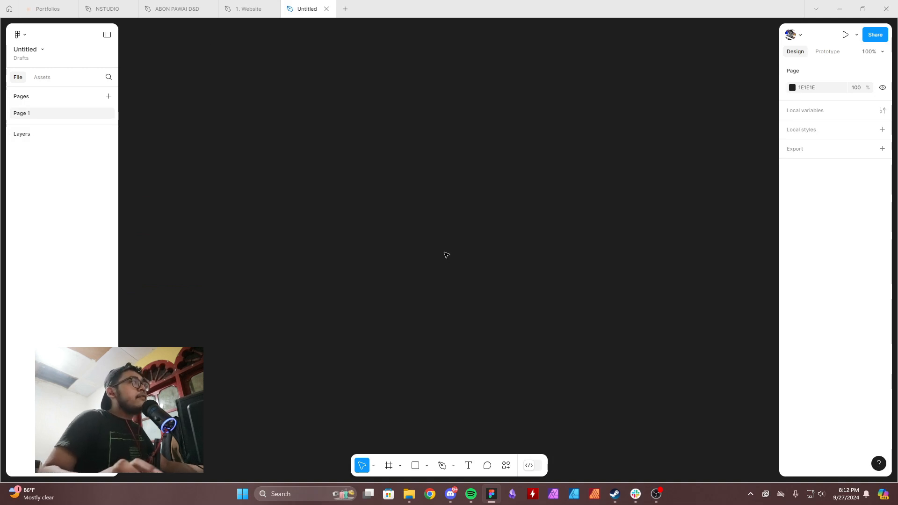
# Rename the untitled design file as "Introduction to Figma".
pyautogui.click(35, 50)
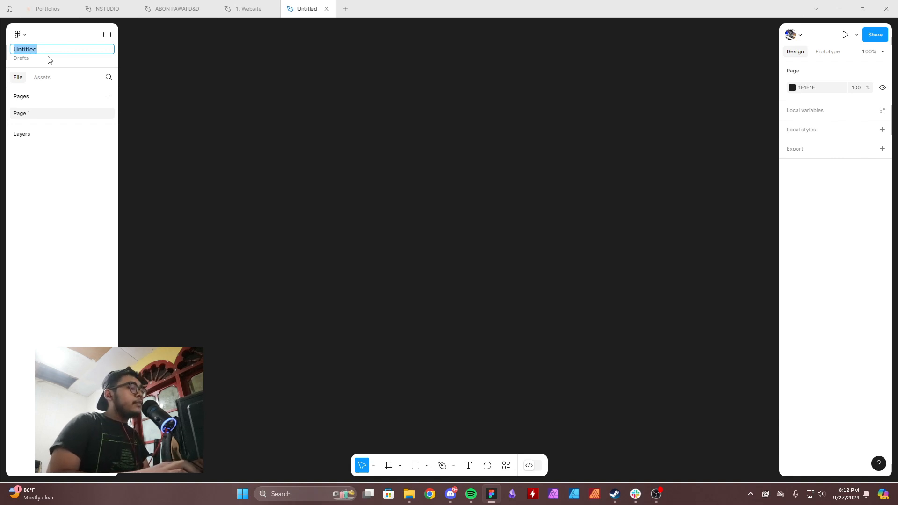
pyautogui.write('Introduction ')
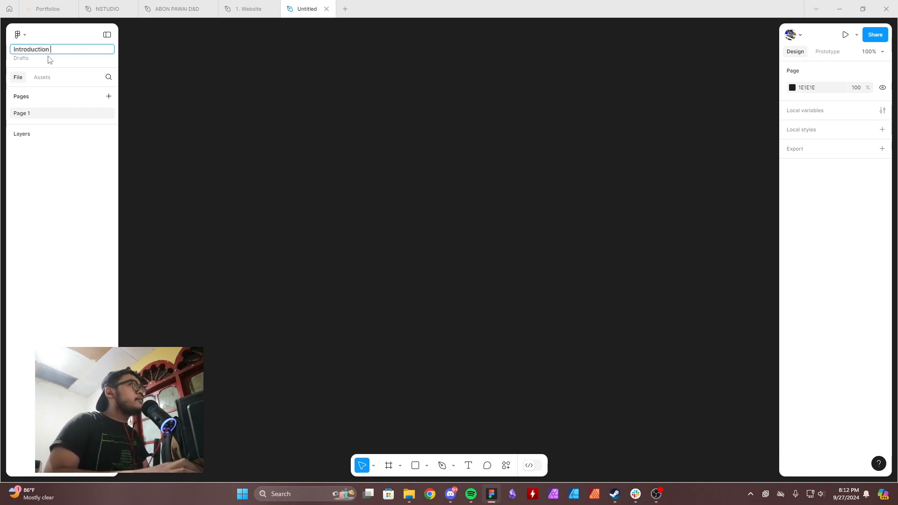
pyautogui.write('to Figma')
pyautogui.press('BackSpace')
pyautogui.press('BackSpace')
pyautogui.press('BackSpace')
pyautogui.press('BackSpace')
pyautogui.press('BackSpace')
pyautogui.write('to Figma')
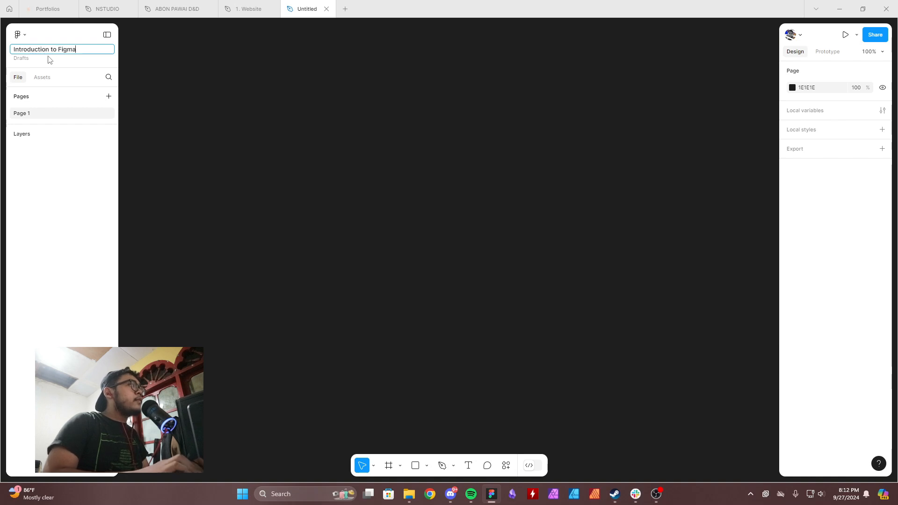
pyautogui.press('Return')
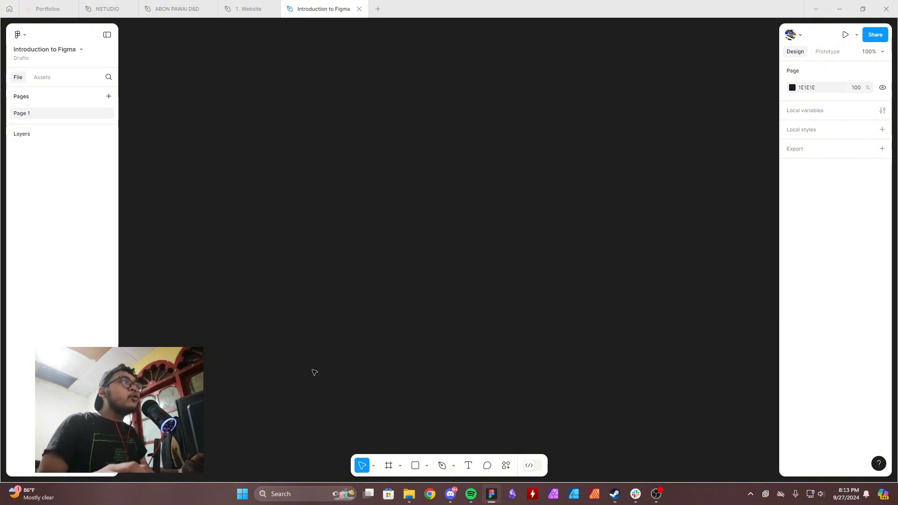
# Look through the tools grouped under the move, frame and shape tools.
pyautogui.click(374, 466)
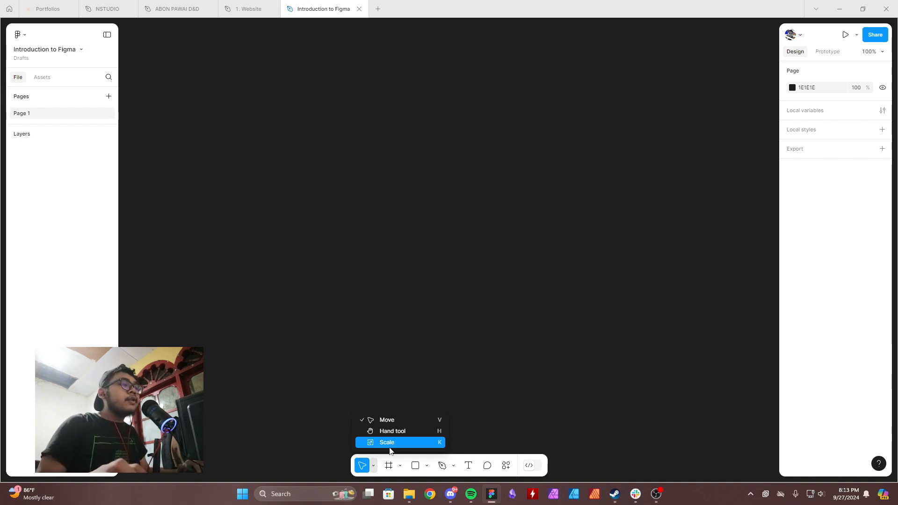
pyautogui.click(525, 380)
pyautogui.click(389, 467)
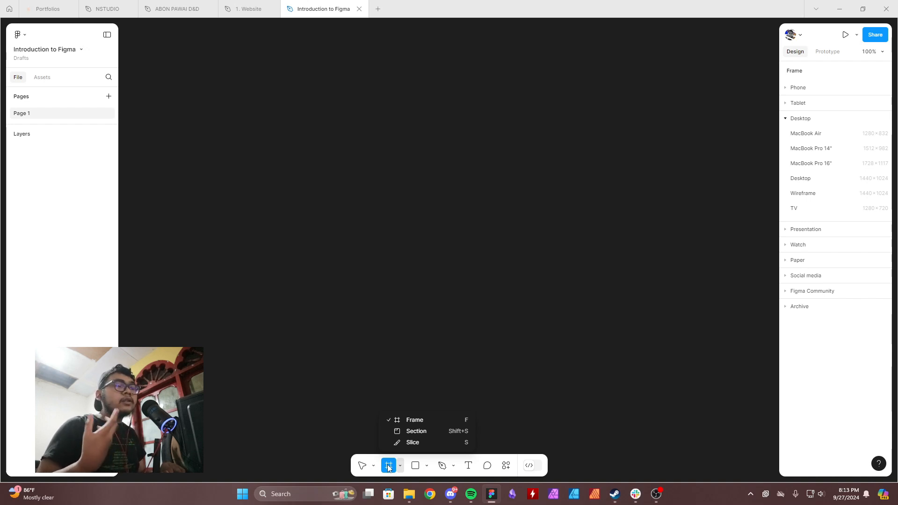
pyautogui.click(426, 466)
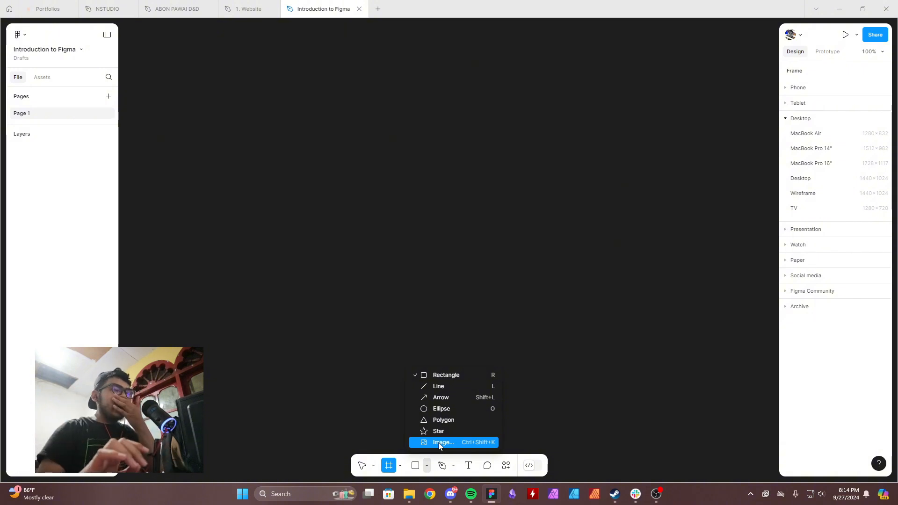
pyautogui.click(623, 403)
pyautogui.click(594, 423)
pyautogui.click(483, 409)
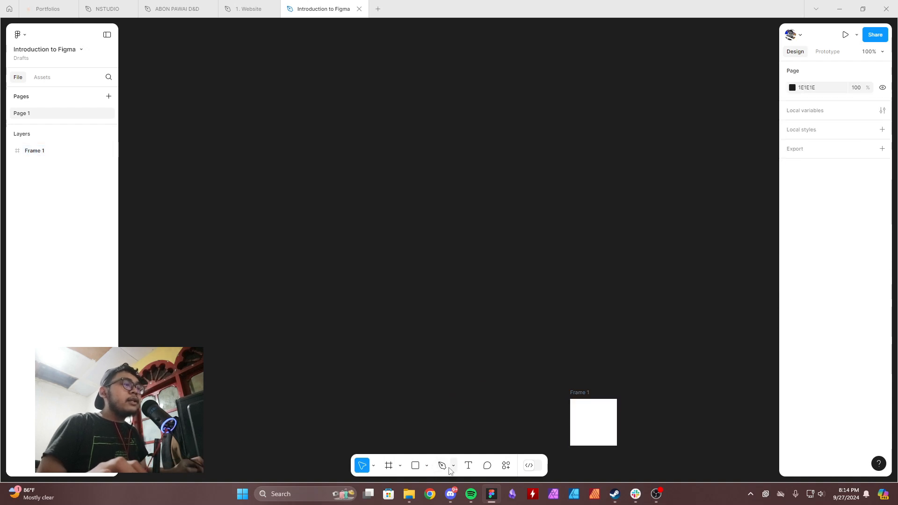
pyautogui.hotkey('ctrl', 'a')
pyautogui.press('Delete')
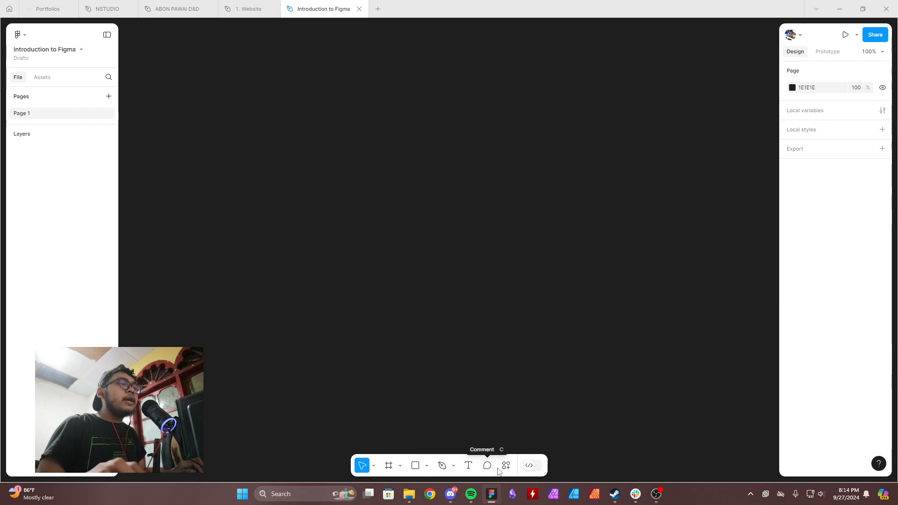
# Draw a closed, curved freeform shape on the canvas with the Pen tool.
pyautogui.click(442, 466)
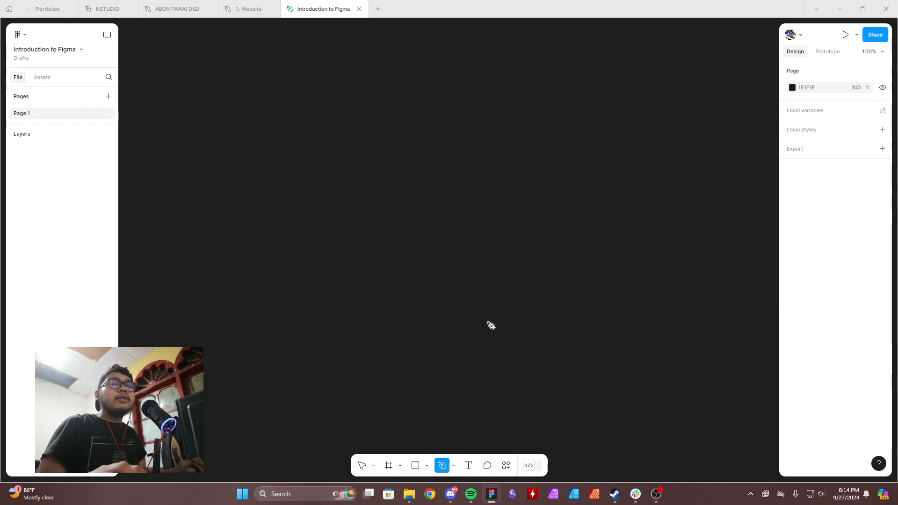
pyautogui.click(492, 306)
pyautogui.moveTo(457, 360); pyautogui.dragTo(473, 369)
pyautogui.moveTo(527, 377); pyautogui.dragTo(548, 355)
pyautogui.moveTo(564, 316); pyautogui.dragTo(551, 293)
pyautogui.moveTo(517, 274); pyautogui.dragTo(492, 283)
pyautogui.click(492, 306)
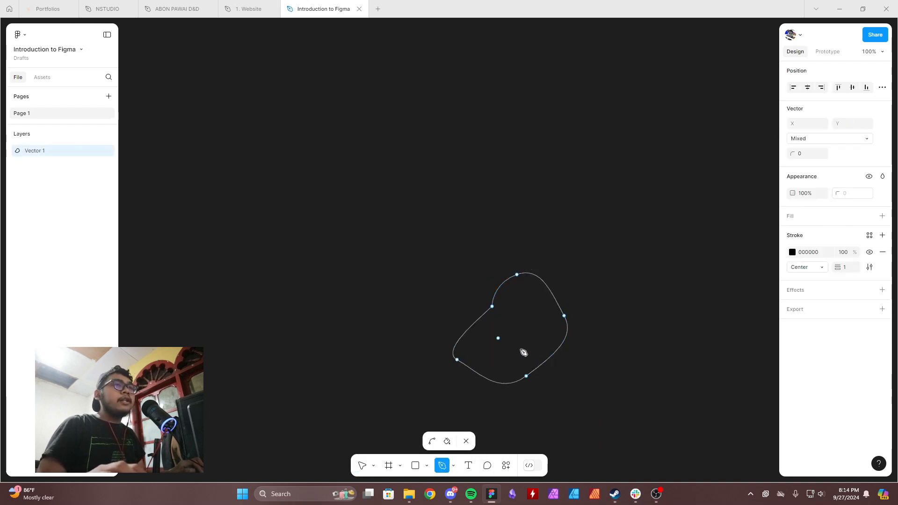
# Undo the whole freeform pen shape.
pyautogui.hotkey('ctrl', 'z')
pyautogui.hotkey('ctrl', 'z')
pyautogui.hotkey('ctrl', 'z')
pyautogui.hotkey('ctrl', 'z')
pyautogui.hotkey('ctrl', 'z')
pyautogui.hotkey('ctrl', 'z')
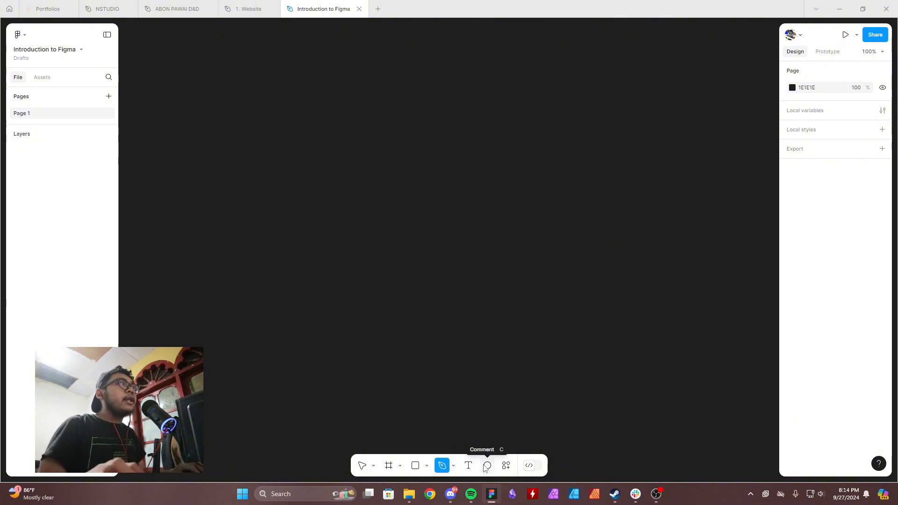
# Look at the quick actions list and the Dev Mode switch.
pyautogui.click(507, 468)
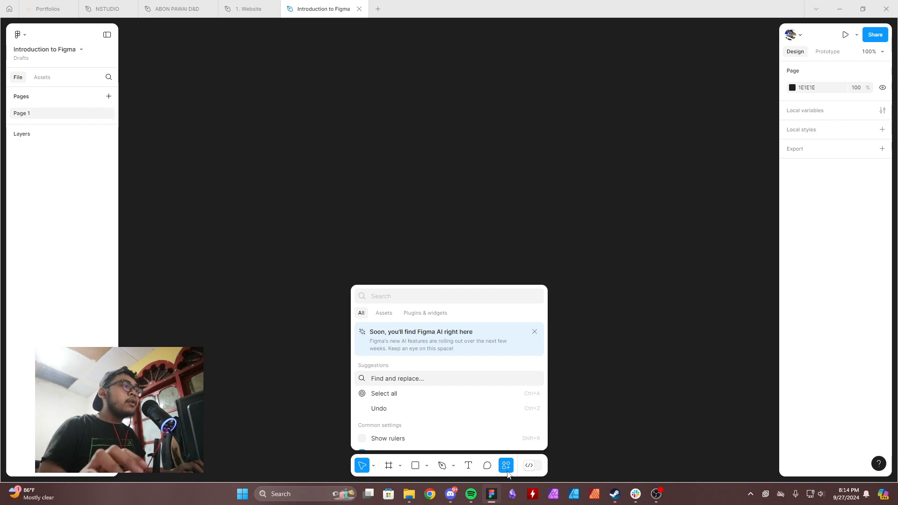
pyautogui.press('Escape')
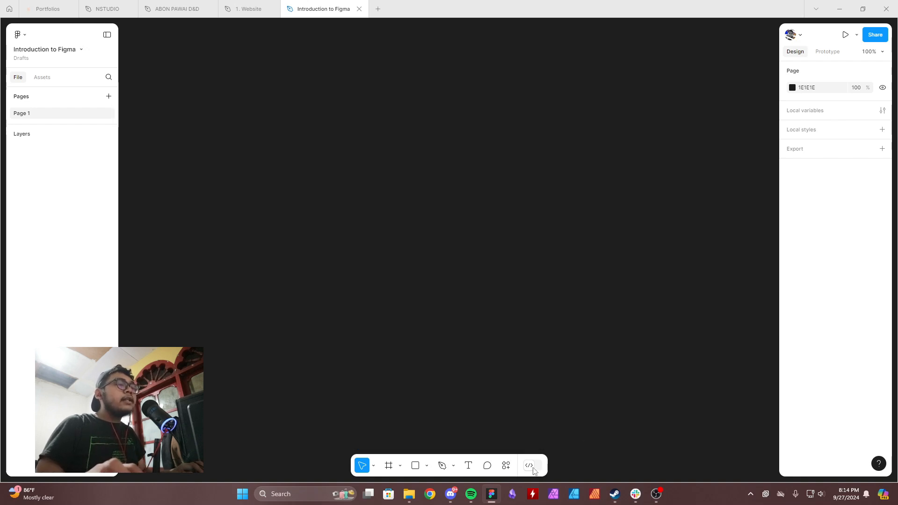
pyautogui.click(534, 470)
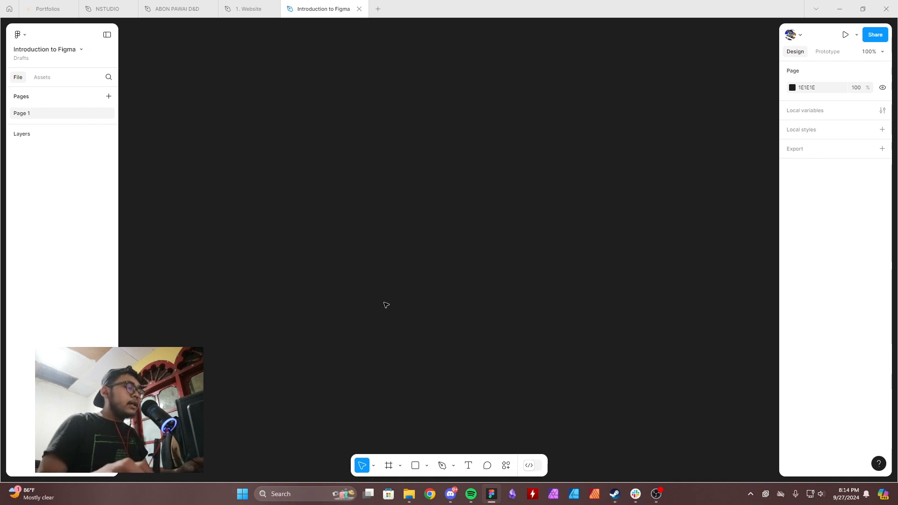
# Draw a square frame about 410 × 410 and move it to about X 521, Y 239.
pyautogui.click(389, 465)
pyautogui.moveTo(302, 126); pyautogui.dragTo(493, 318)
pyautogui.moveTo(371, 220); pyautogui.dragTo(426, 245)
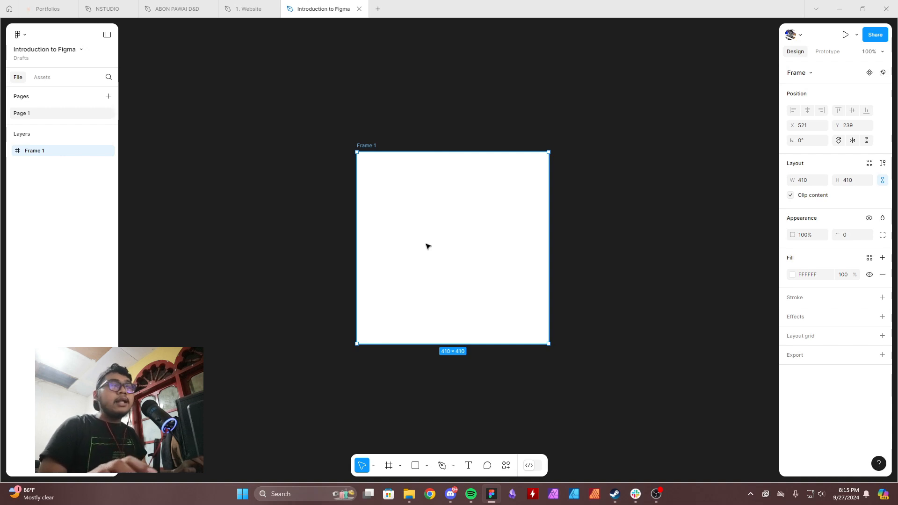
# Open the keyboard layout settings from the preferences.
pyautogui.click(24, 36)
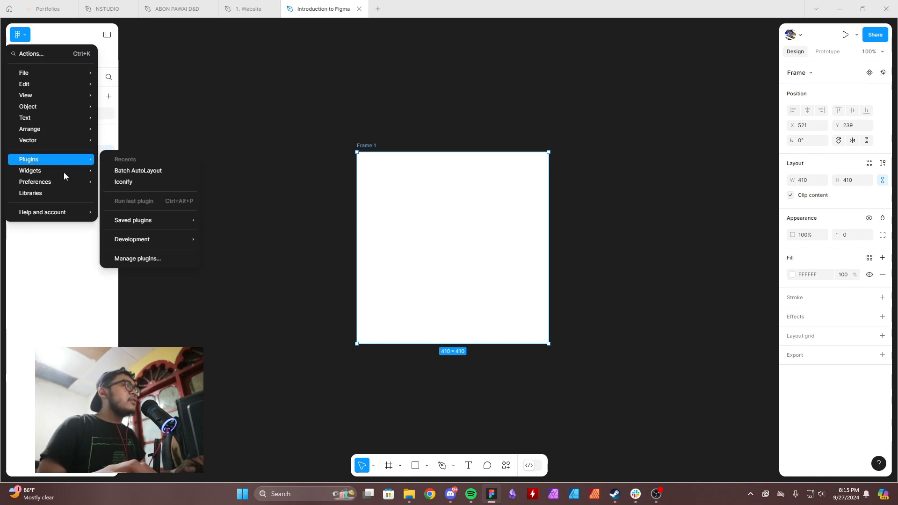
pyautogui.moveTo(61, 213)
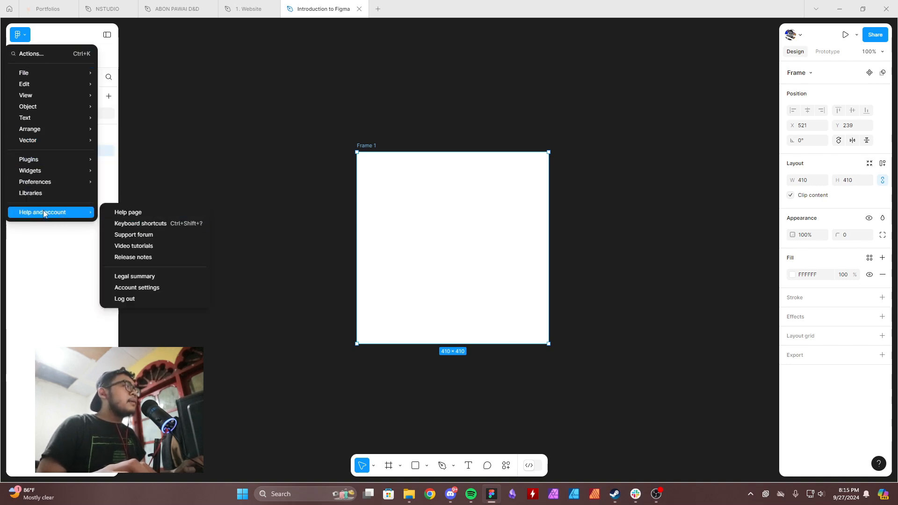
pyautogui.moveTo(53, 184)
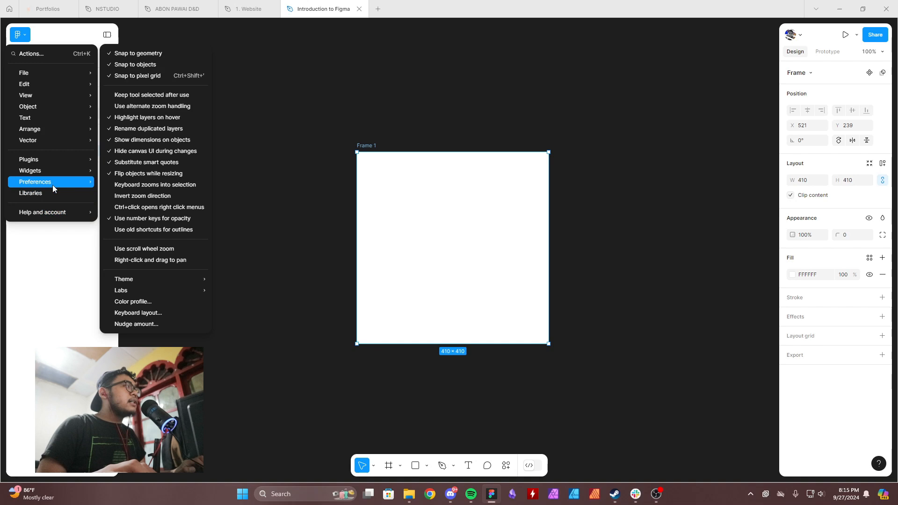
pyautogui.click(151, 313)
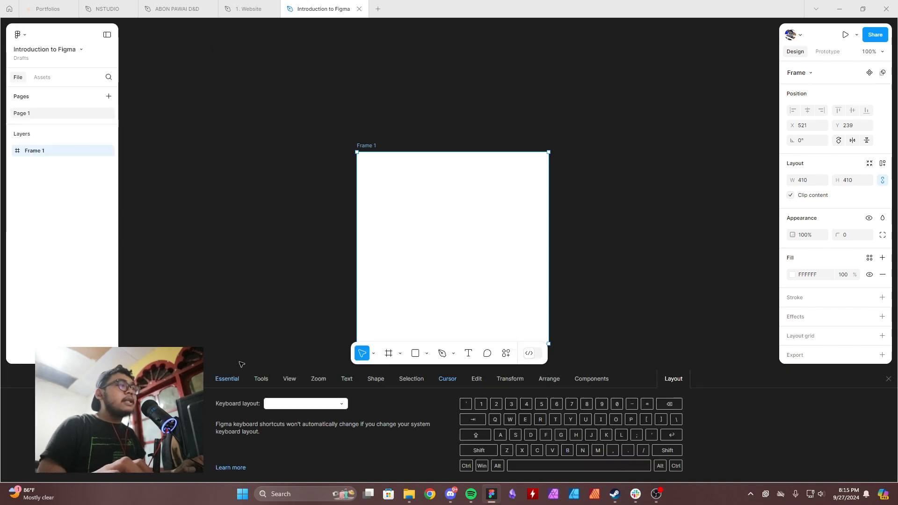
# Review the tools, view, zoom, shape, selection and edit shortcuts, trying the Find shortcut before closing the reference.
pyautogui.click(260, 380)
pyautogui.click(289, 379)
pyautogui.click(318, 380)
pyautogui.click(369, 380)
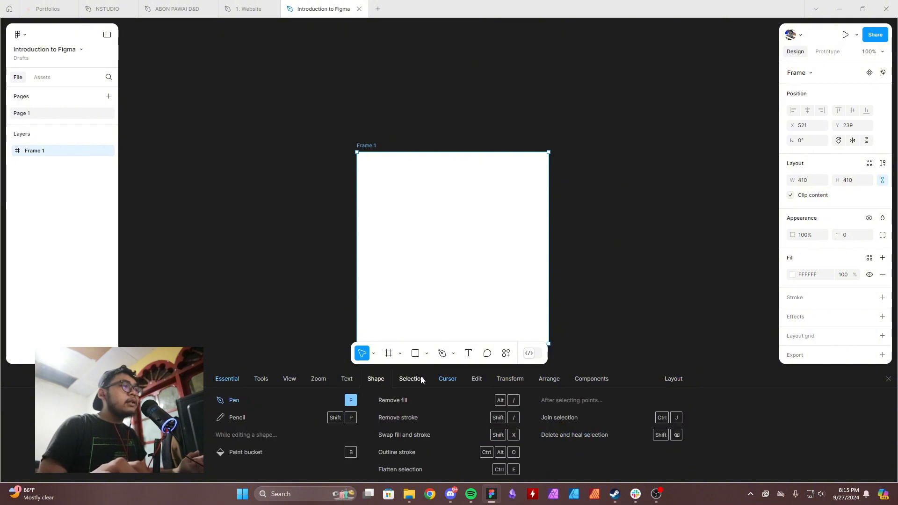
pyautogui.click(411, 380)
pyautogui.click(487, 379)
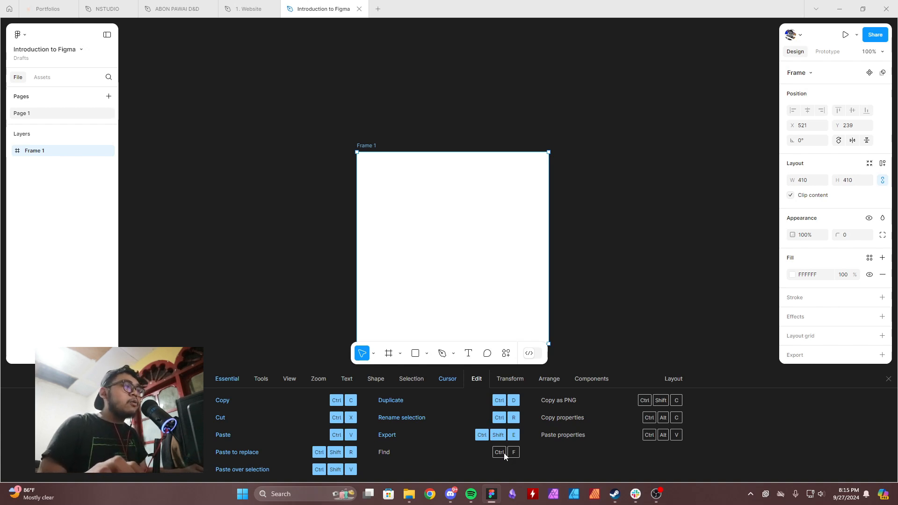
pyautogui.hotkey('ctrl', 'f')
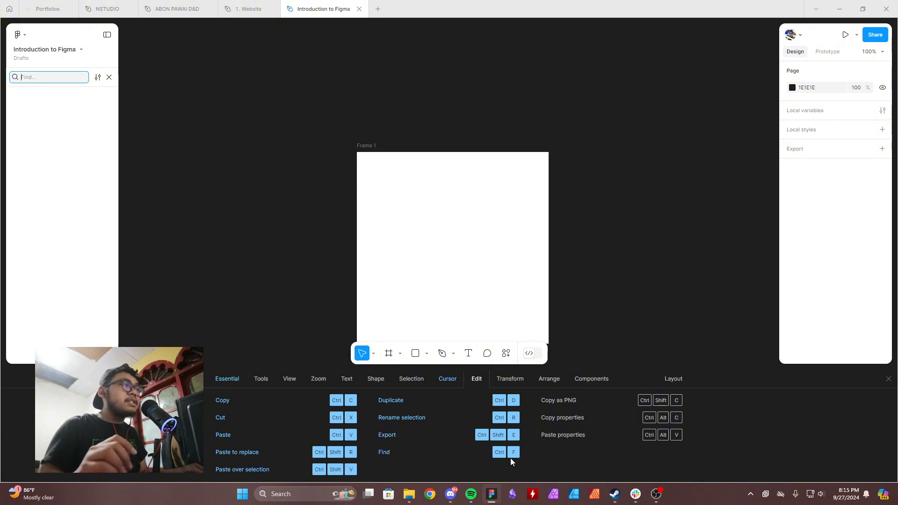
pyautogui.click(889, 379)
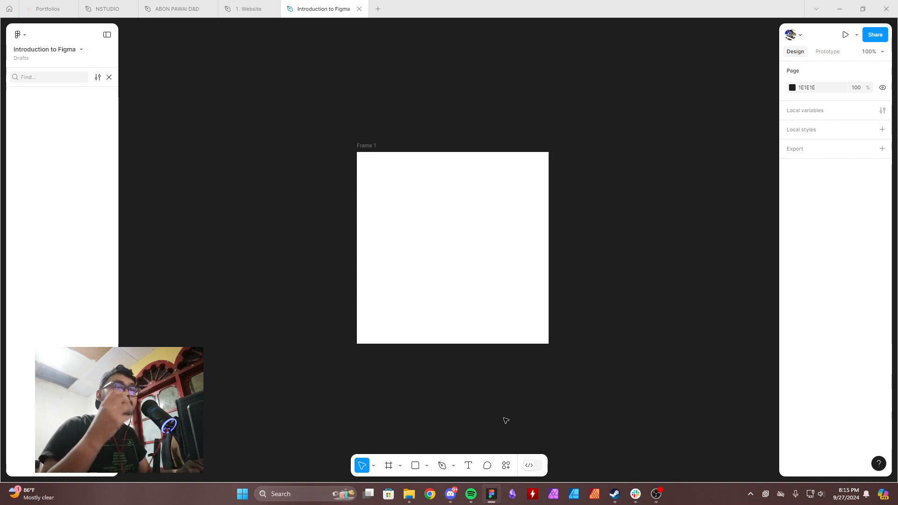
# Replace the square frame with a freely drawn rectangular frame about 521 × 303.
pyautogui.click(367, 148)
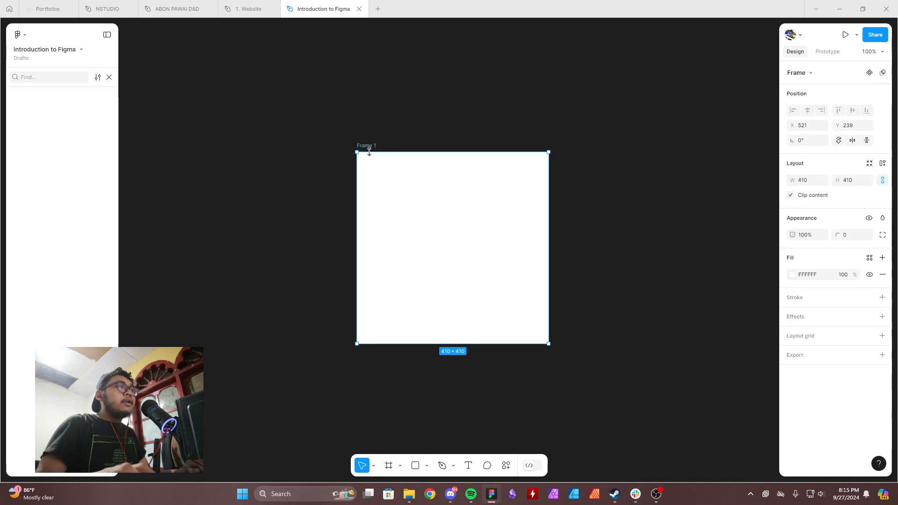
pyautogui.press('Delete')
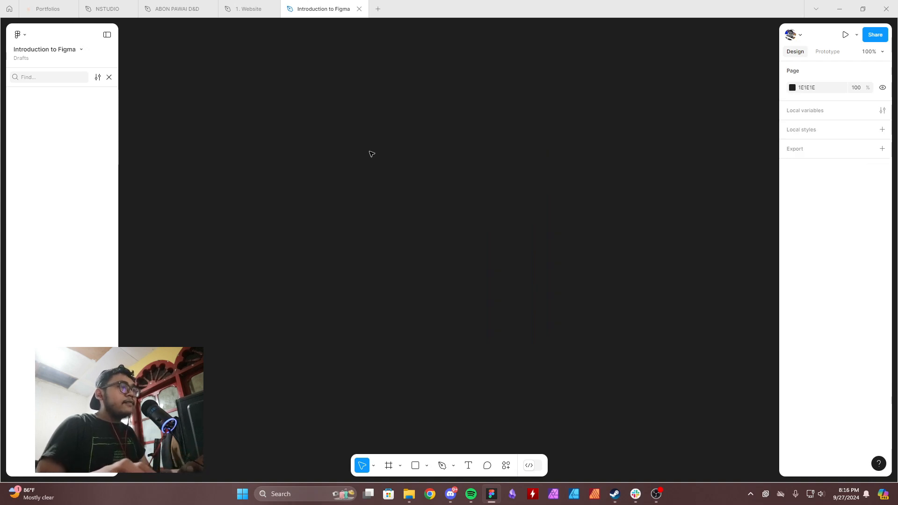
pyautogui.click(389, 465)
pyautogui.moveTo(364, 199); pyautogui.dragTo(609, 347)
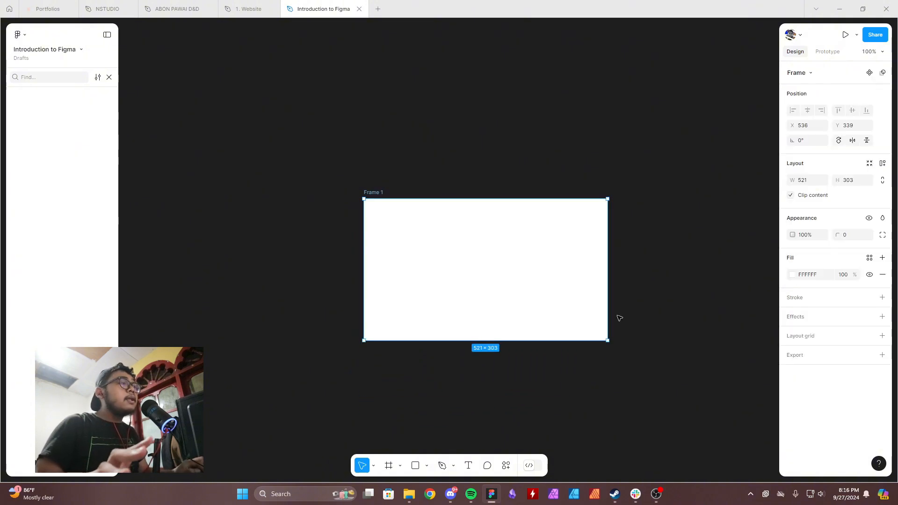
# Delete the rectangular frame and draw an equal-sided frame, about 185 × 185, in its place.
pyautogui.press('Delete')
pyautogui.press('f')
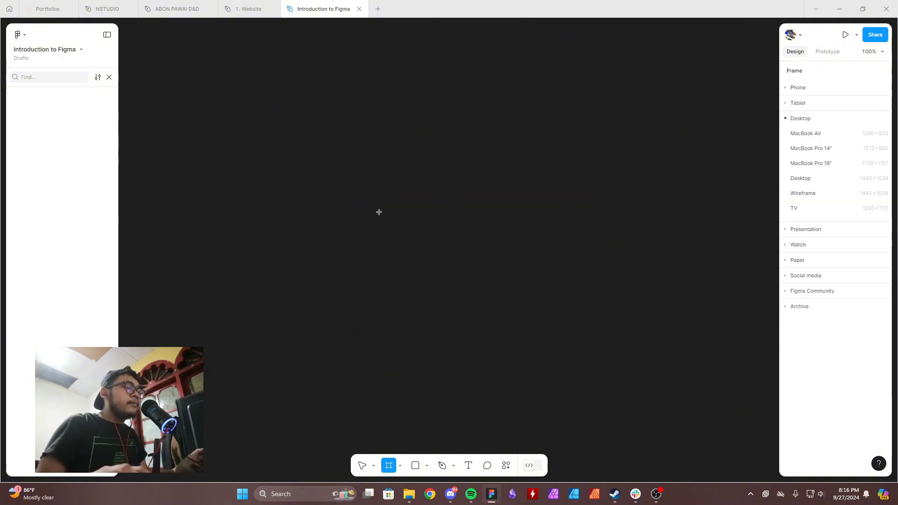
pyautogui.moveTo(379, 212); pyautogui.dragTo(404, 298)
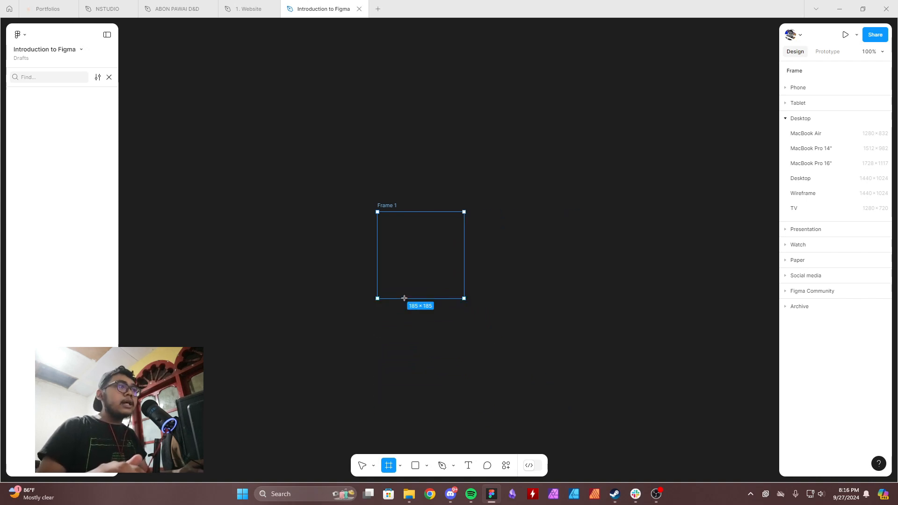
pyautogui.moveTo(404, 298); pyautogui.dragTo(472, 324)
# Clear the previous frame and draw a square frame about 274 × 274, growing outward from its centre.
pyautogui.press('Delete')
pyautogui.press('f')
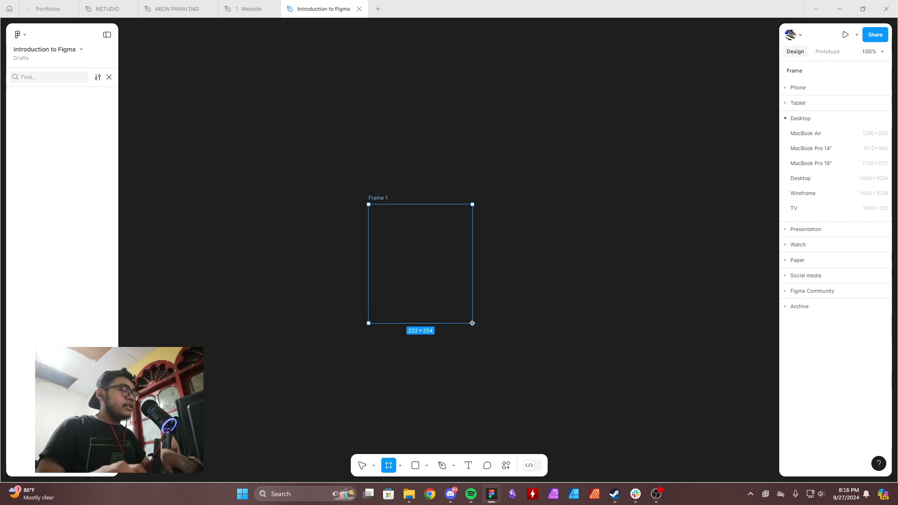
pyautogui.moveTo(472, 323)
pyautogui.mouseDown()
pyautogui.moveTo(453, 315)
pyautogui.moveTo(449, 295)
pyautogui.moveTo(498, 353)
pyautogui.moveTo(484, 316)
pyautogui.mouseUp()
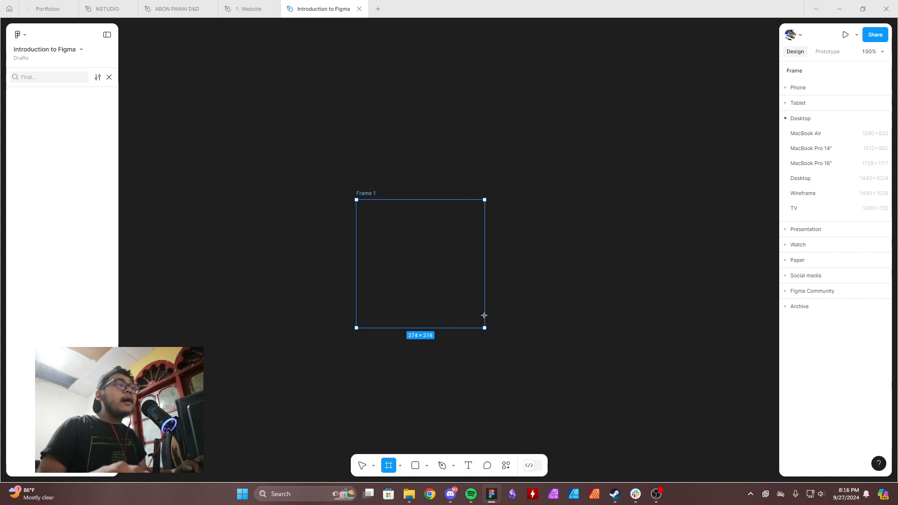
pyautogui.moveTo(484, 316); pyautogui.dragTo(483, 316)
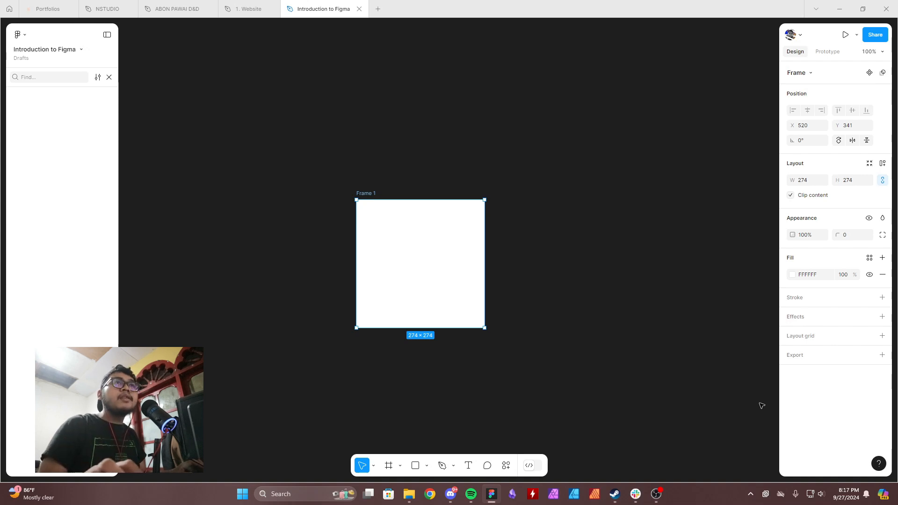
# Look through the frame types and device preset sizes available for the selected frame.
pyautogui.click(807, 75)
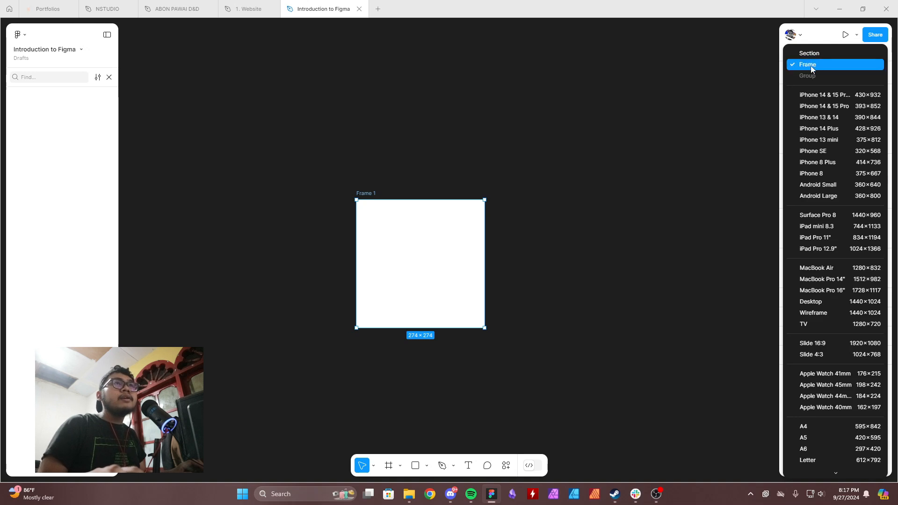
pyautogui.click(812, 69)
pyautogui.click(809, 73)
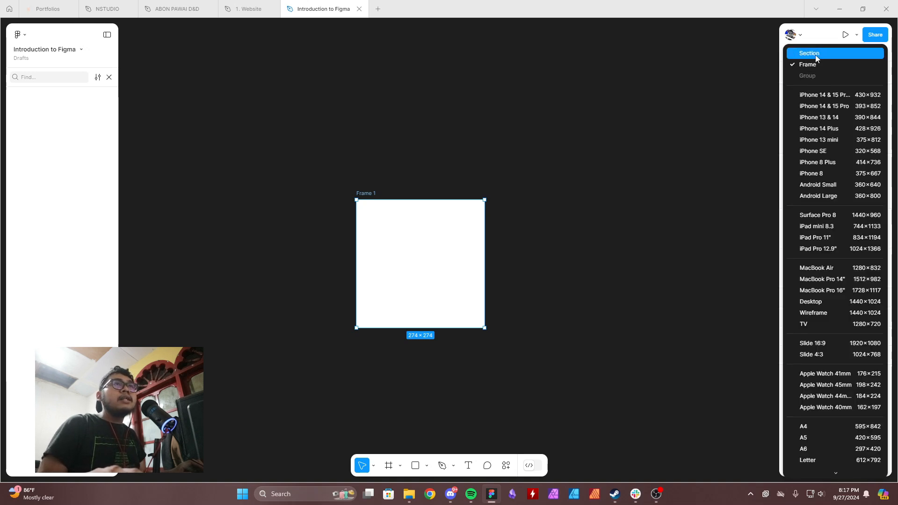
pyautogui.click(759, 122)
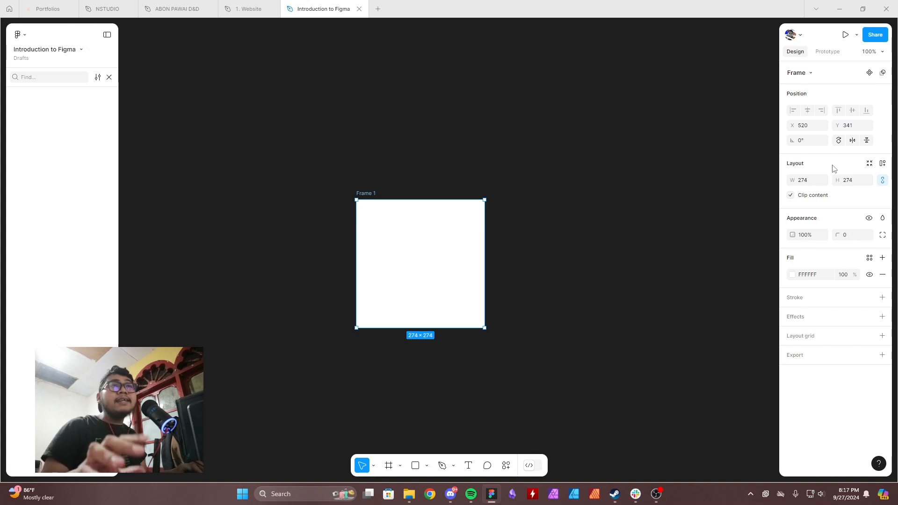
# Try changing the frame's height with its proportions constrained, and undo the resize.
pyautogui.click(883, 180)
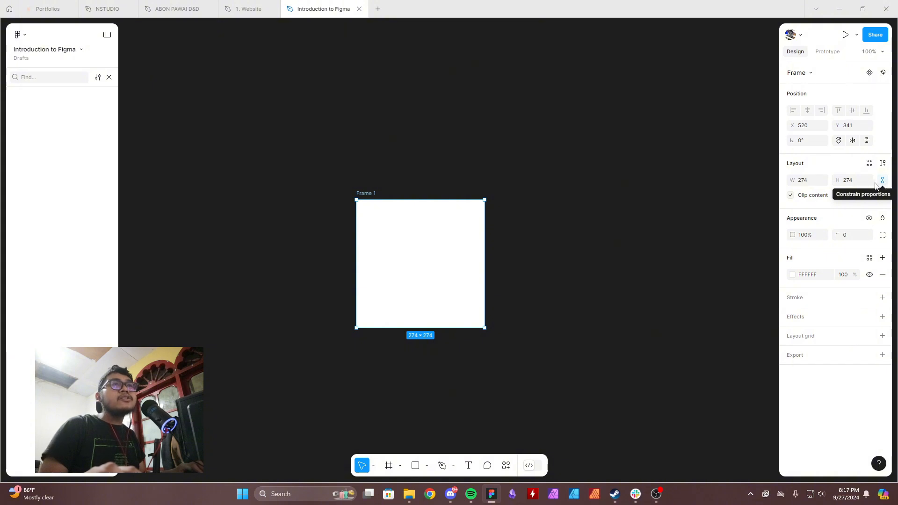
pyautogui.moveTo(837, 180); pyautogui.dragTo(280, 206)
pyautogui.hotkey('ctrl', 'z')
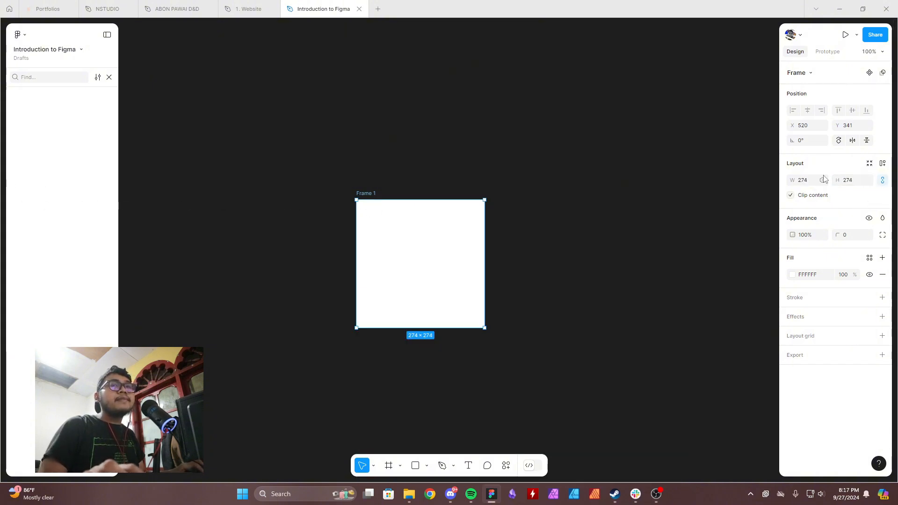
# Turn off Constrain proportions for the frame, test a height change on its own, and undo that resize.
pyautogui.click(883, 180)
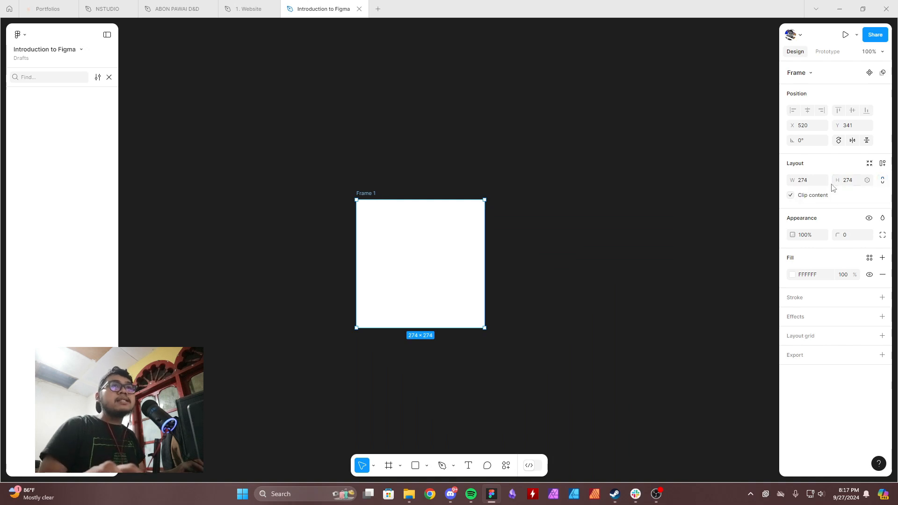
pyautogui.moveTo(837, 180); pyautogui.dragTo(74, 197)
pyautogui.hotkey('ctrl', 'z')
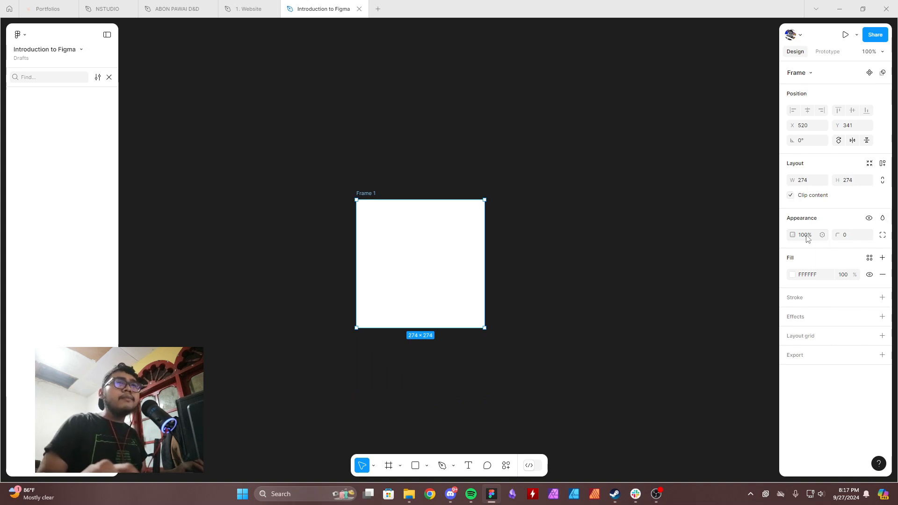
# Look through the frame's blend mode options, and shift the frame horizontally to about X 586.
pyautogui.click(883, 218)
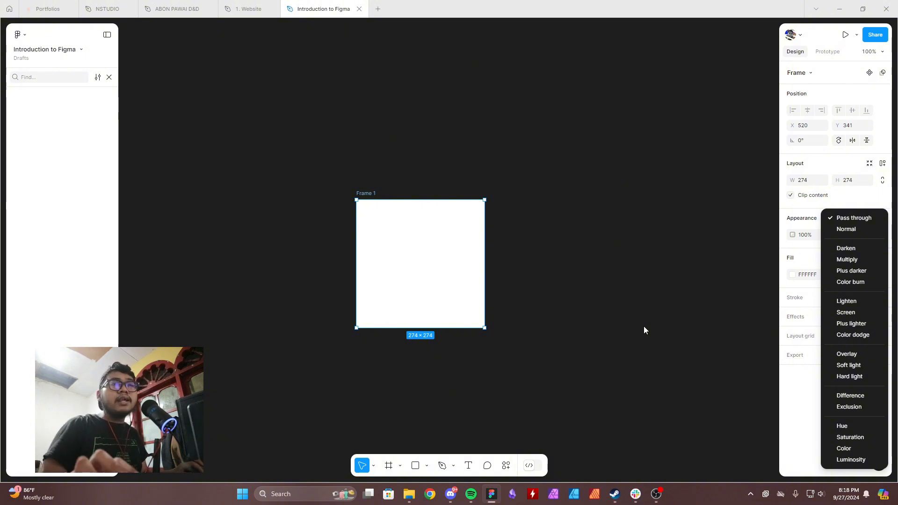
pyautogui.click(803, 218)
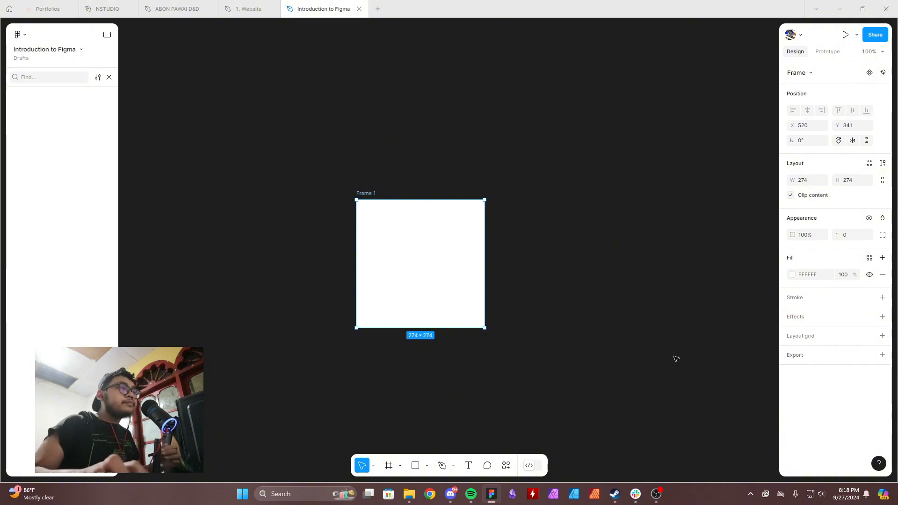
pyautogui.moveTo(428, 225); pyautogui.dragTo(458, 226)
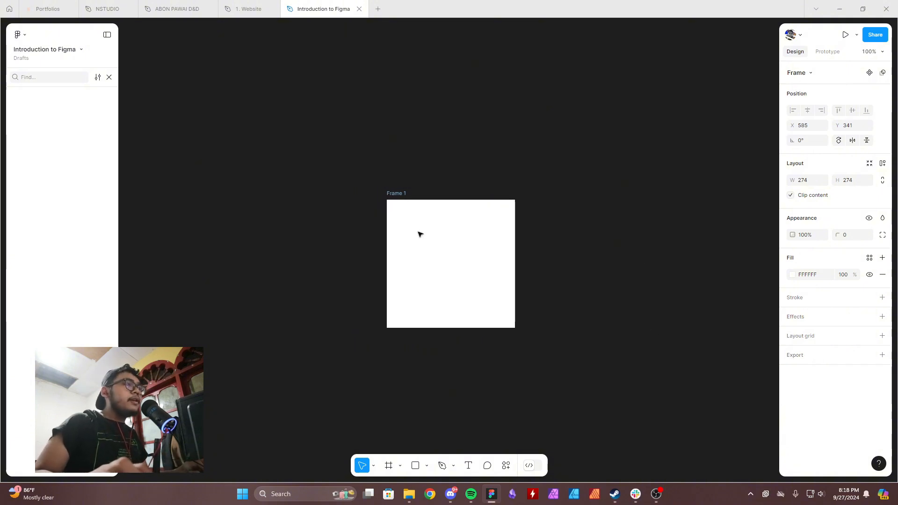
# Try a fixed-size text box about 168 × 156 inside the frame, filled with repeated sample letters, and delete it.
pyautogui.click(468, 466)
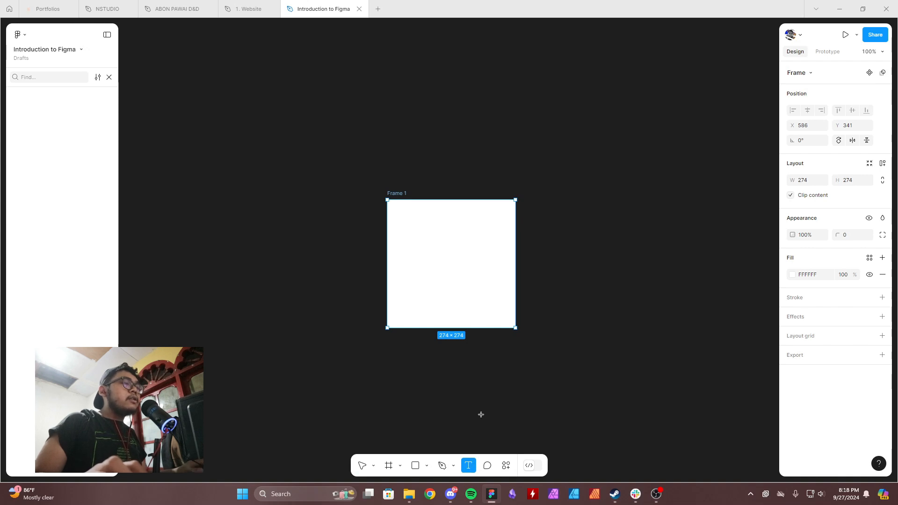
pyautogui.press('v')
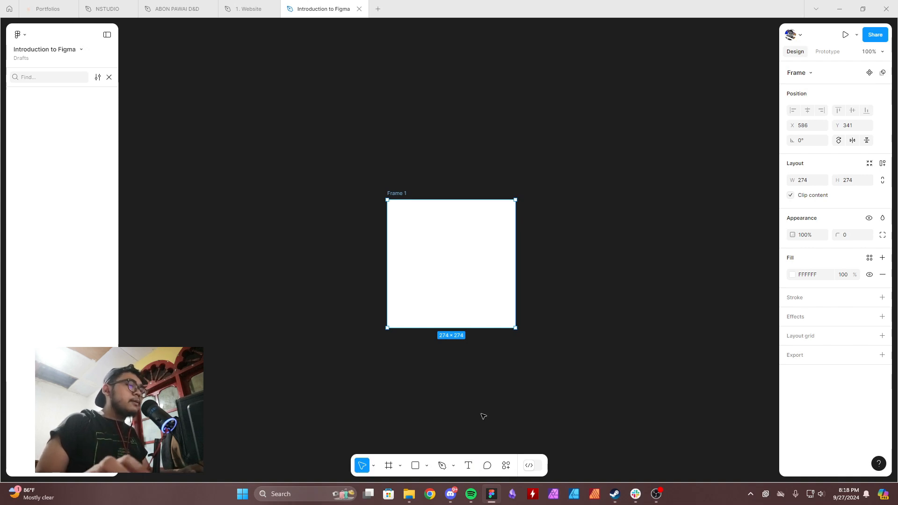
pyautogui.press('t')
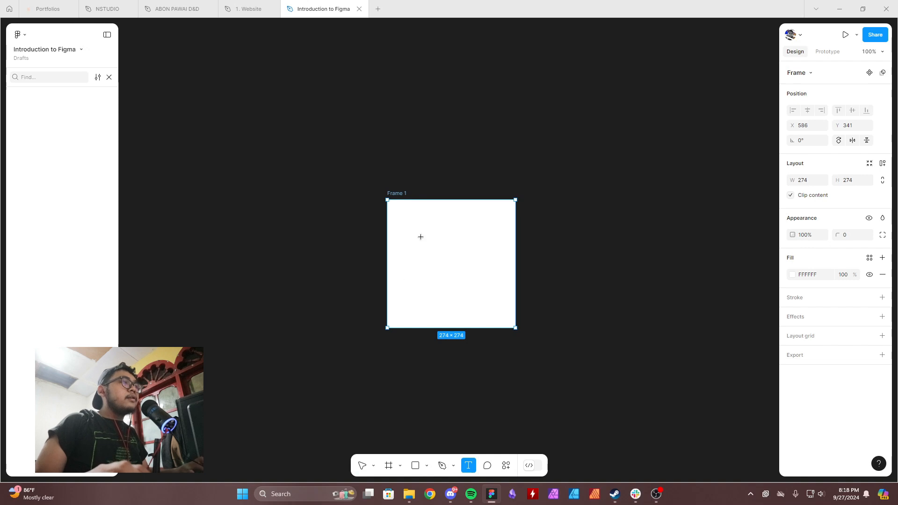
pyautogui.moveTo(417, 232); pyautogui.dragTo(496, 306)
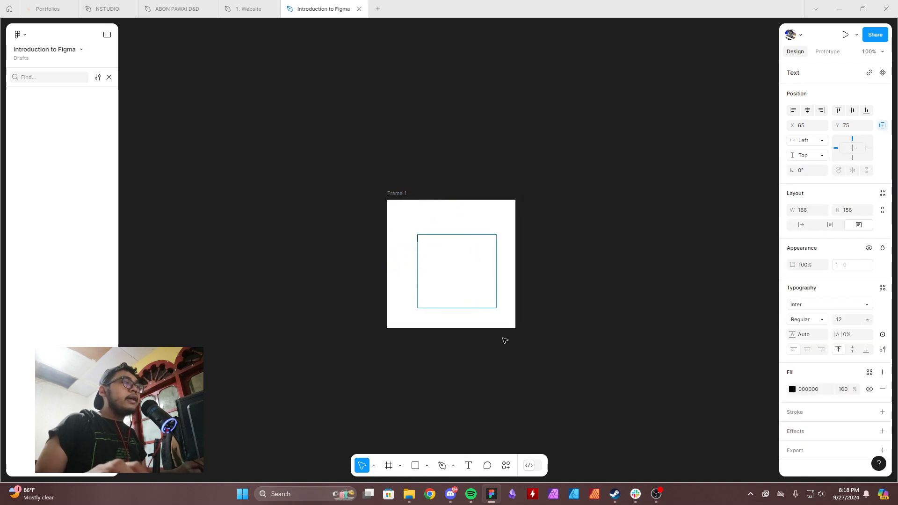
pyautogui.scroll(1, 474, 275)
pyautogui.scroll(1, 474, 274)
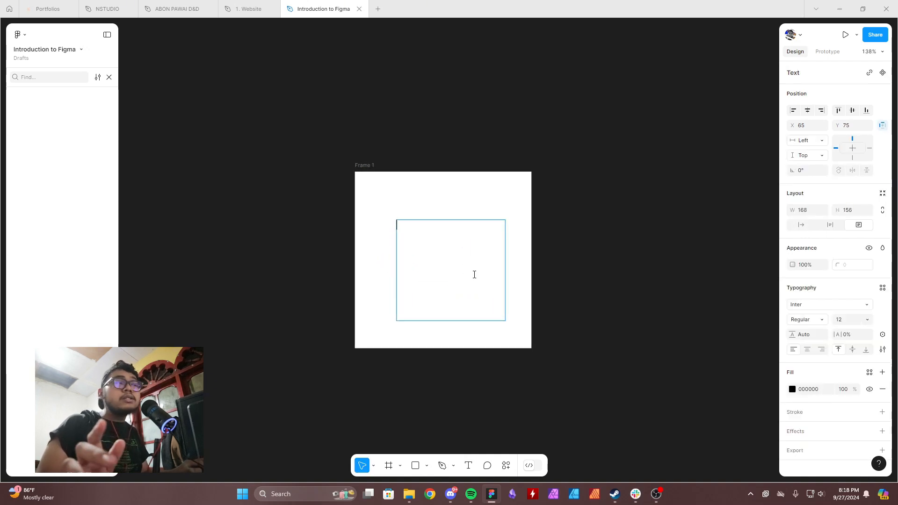
pyautogui.write('asdasdasdasd')
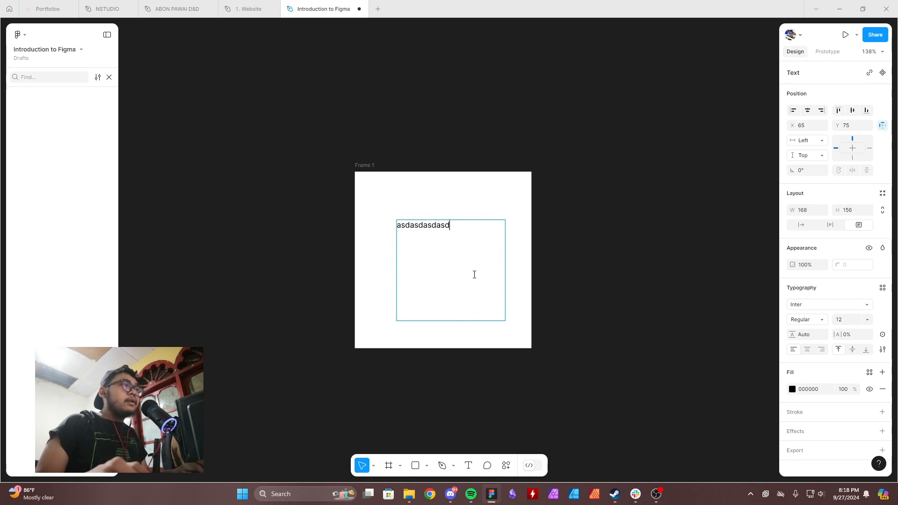
pyautogui.write('asdasdasdasdasdasdasda')
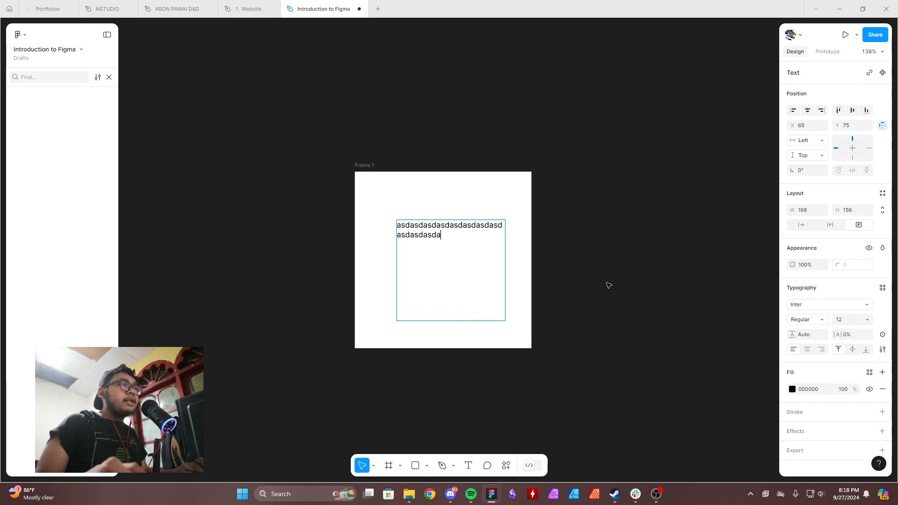
pyautogui.write('sd')
pyautogui.press('Escape')
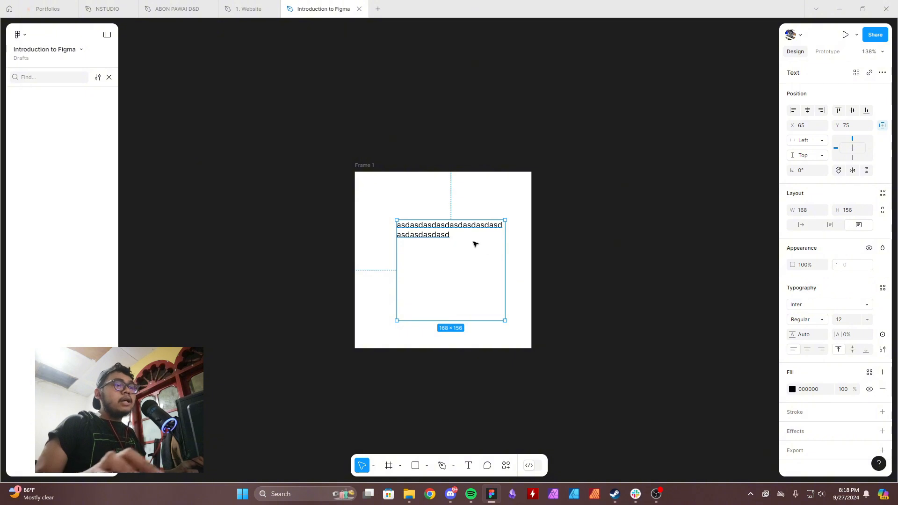
pyautogui.press('Delete')
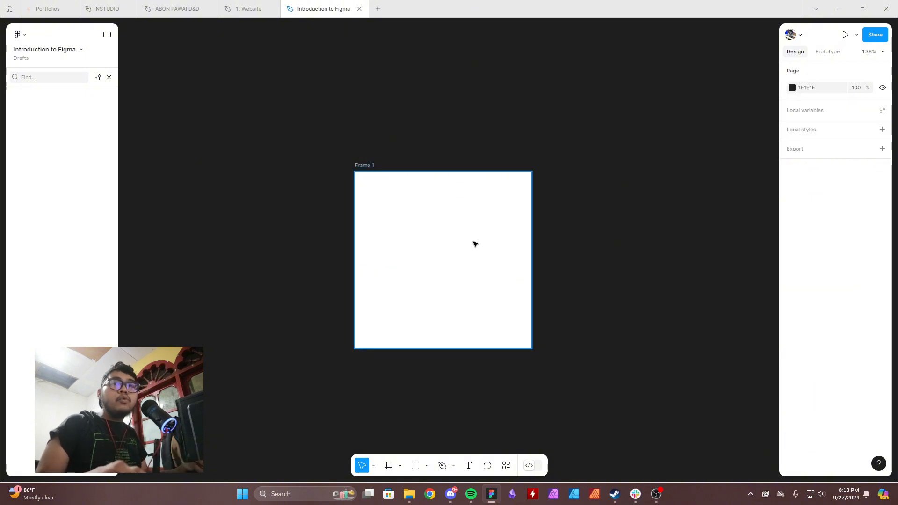
# Add an auto-width text layer inside the frame reading "asdasdasdasdasdasdadasd".
pyautogui.click(469, 465)
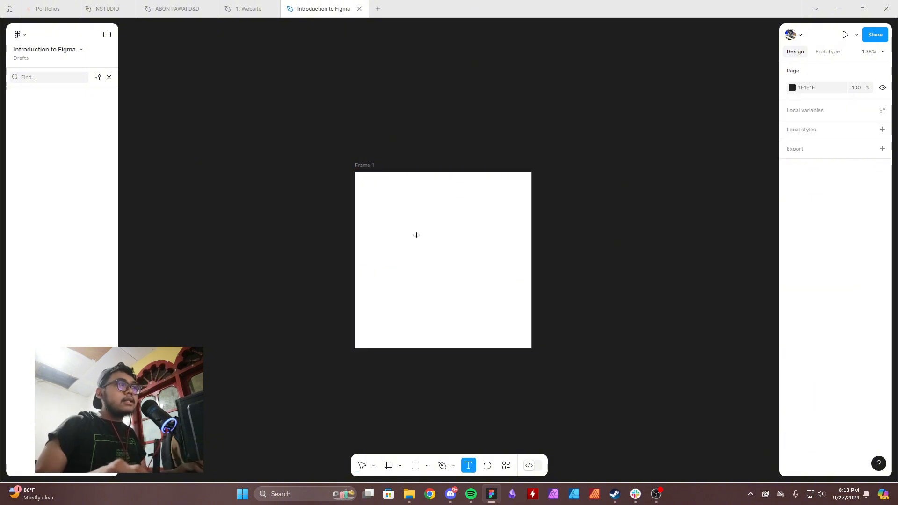
pyautogui.click(410, 250)
pyautogui.write('asdas')
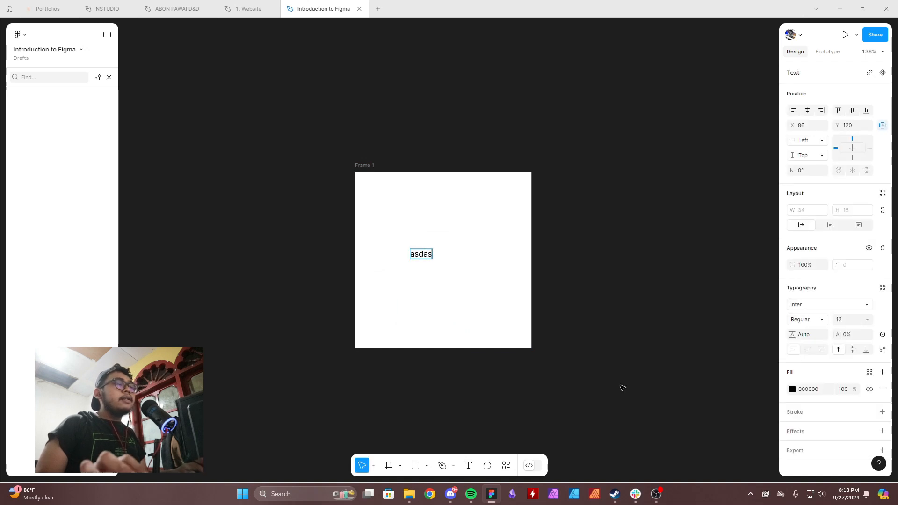
pyautogui.write('dasdasdasdasdadasd')
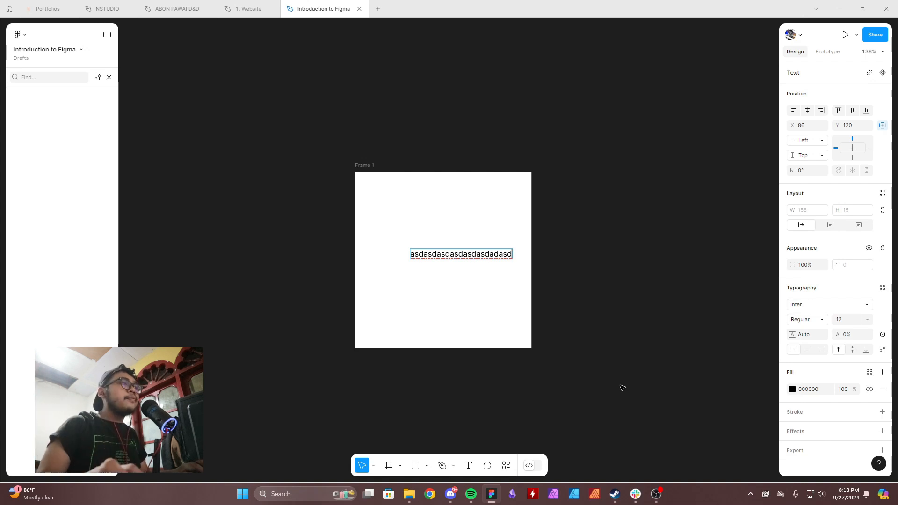
pyautogui.press('Escape')
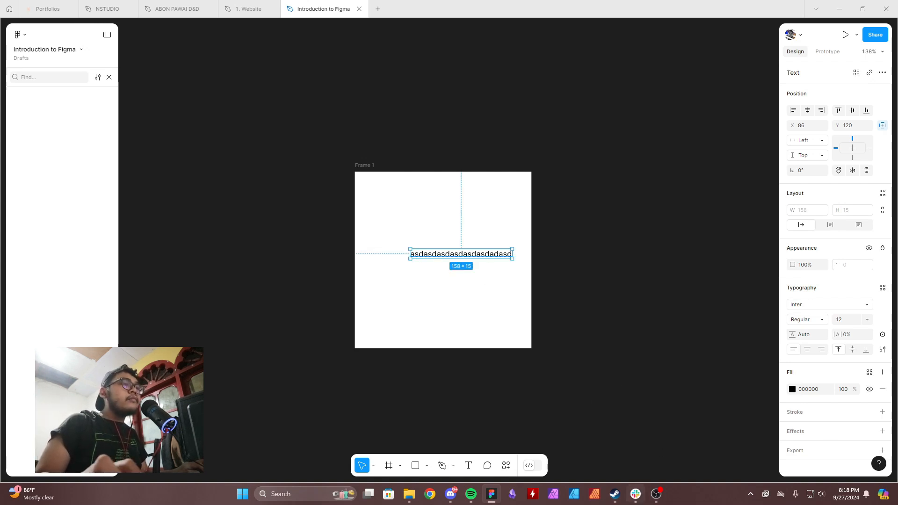
pyautogui.click(656, 494)
pyautogui.click(656, 494)
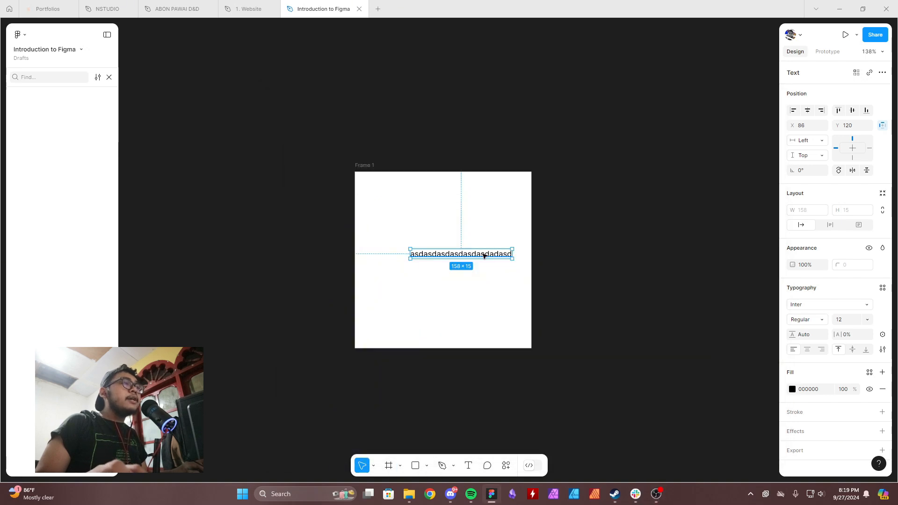
# Narrow the sample text's box to about 44 wide so it wraps, and reposition it near the frame's centre.
pyautogui.moveTo(484, 256); pyautogui.dragTo(477, 271)
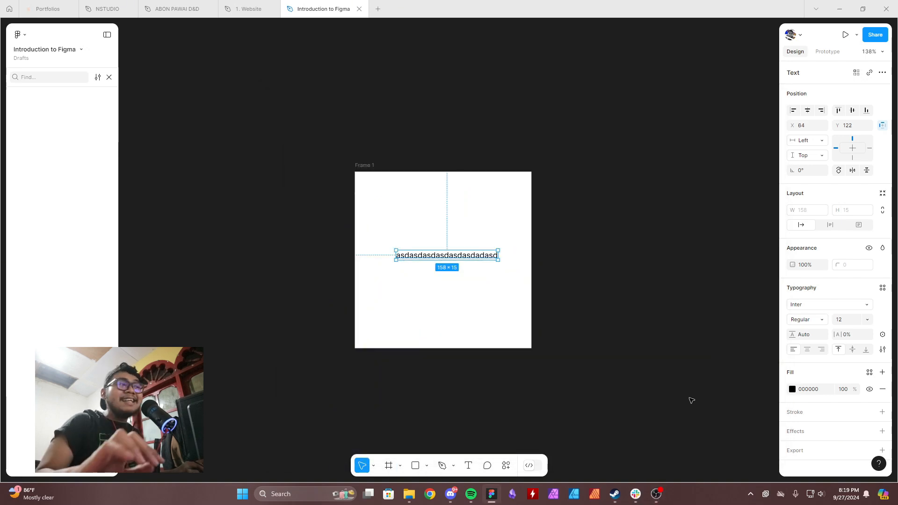
pyautogui.moveTo(482, 258); pyautogui.dragTo(478, 260)
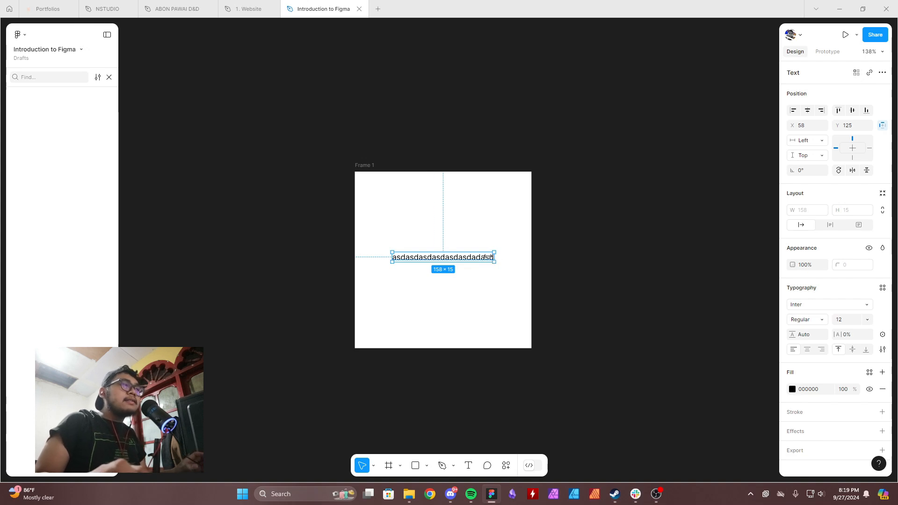
pyautogui.moveTo(487, 257); pyautogui.dragTo(420, 256)
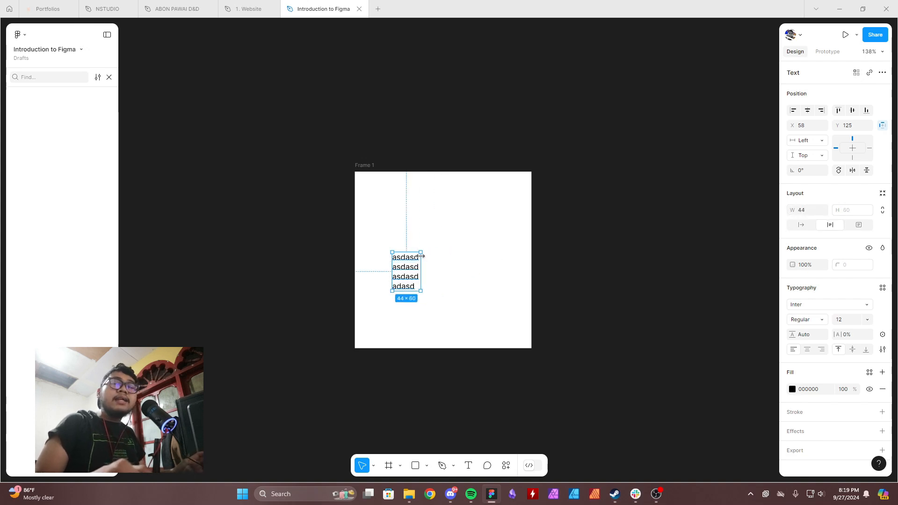
pyautogui.moveTo(406, 270); pyautogui.dragTo(450, 266)
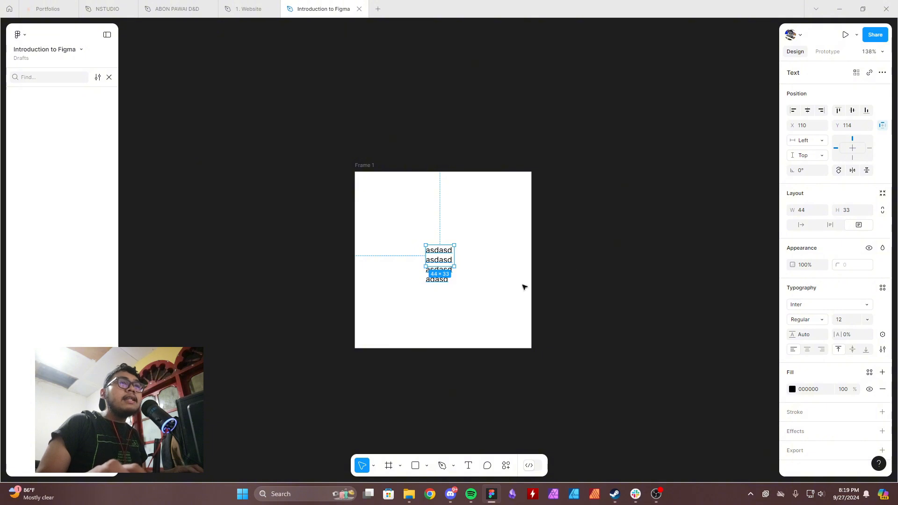
# Compare the text resizing modes: apply Auto width, narrow the box to about 51 wide, and switch it to Fixed size.
pyautogui.click(801, 227)
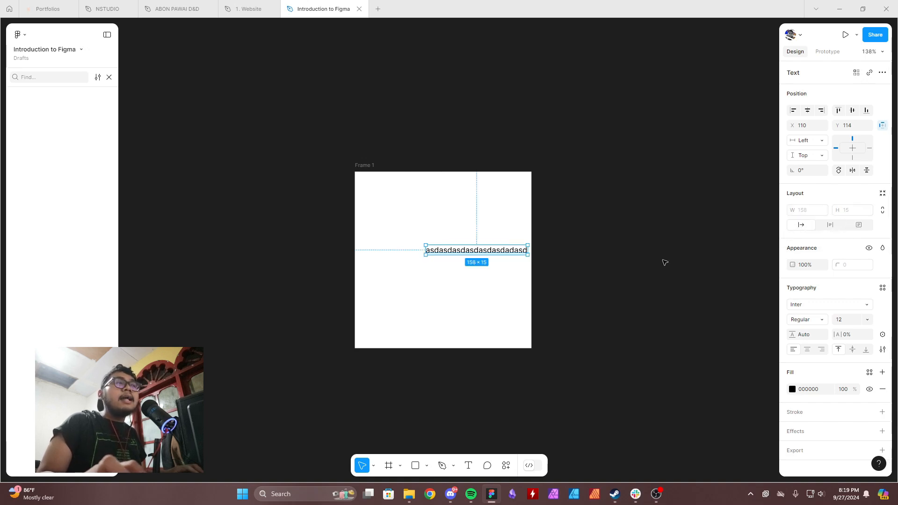
pyautogui.moveTo(529, 250); pyautogui.dragTo(458, 258)
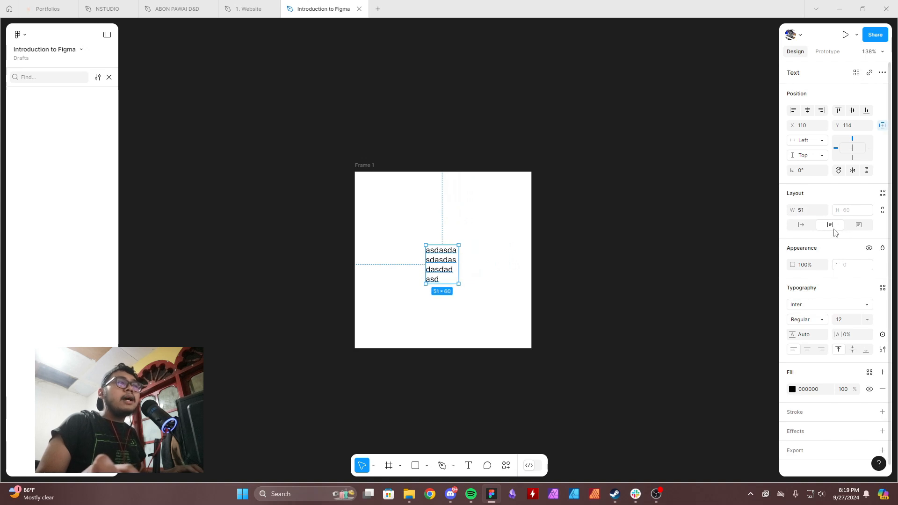
pyautogui.click(859, 225)
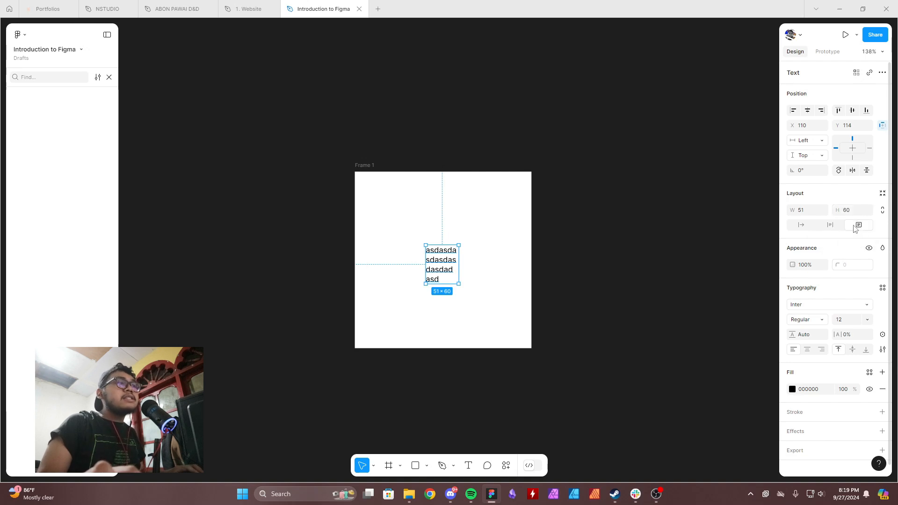
# Append a long run of "a" letters to overflow the fixed-size text box, and set the text back to Auto width.
pyautogui.doubleClick(448, 280)
pyautogui.click(442, 280)
pyautogui.write('a')
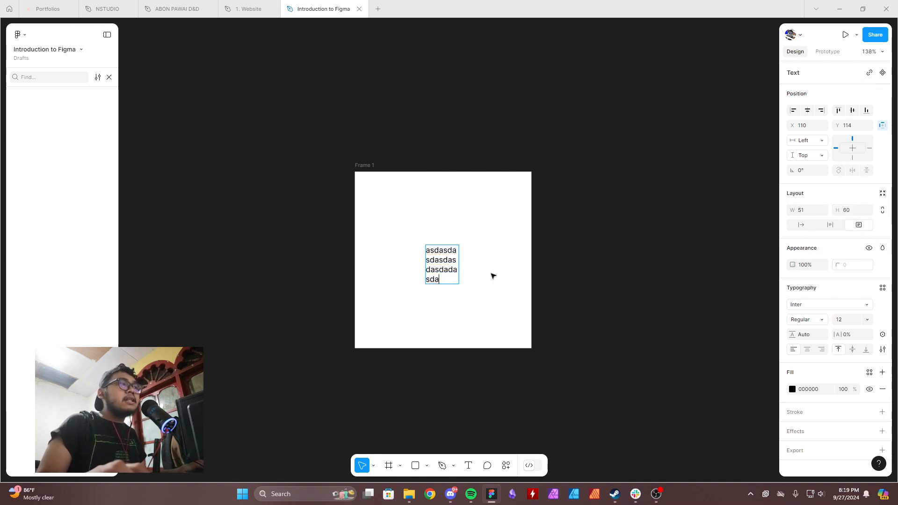
pyautogui.write('aaaaaaaaaaaaaaaaaaaaaaaaaaaaaaaaaaaaaaaaaaaaaaa')
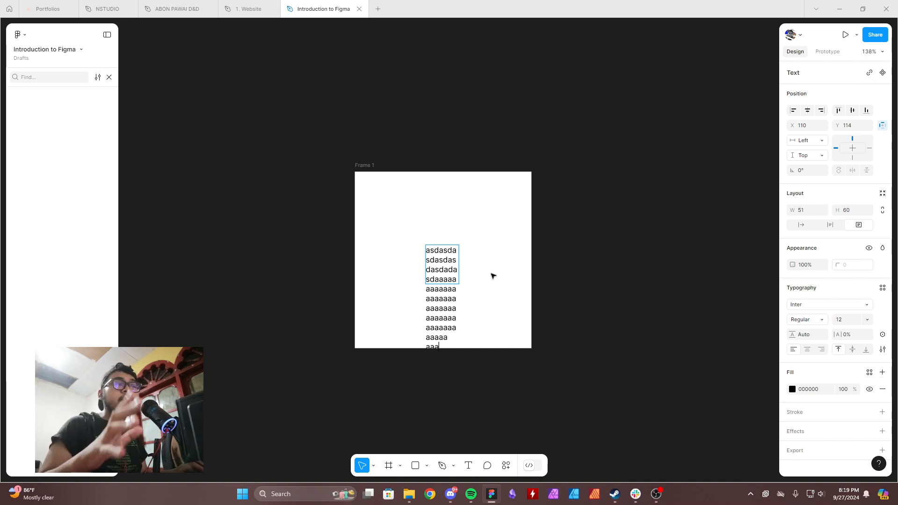
pyautogui.press('Escape')
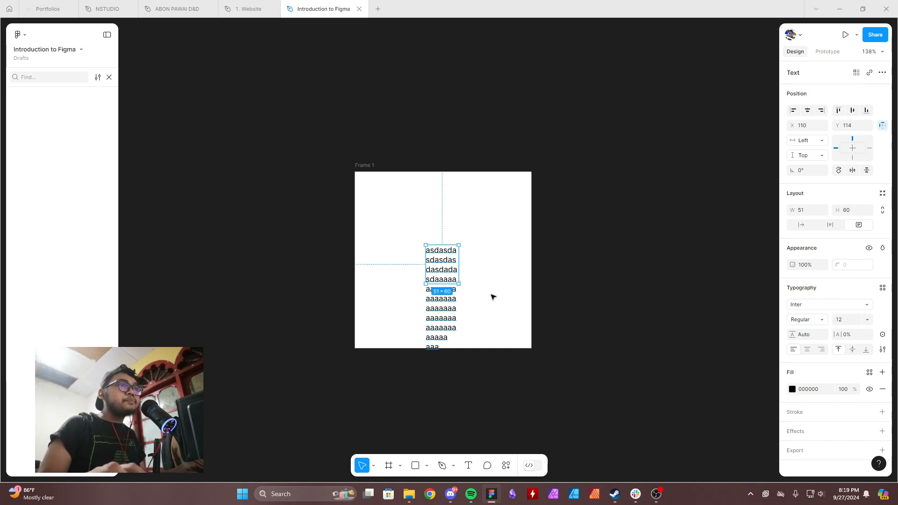
pyautogui.click(803, 225)
pyautogui.moveTo(508, 251); pyautogui.dragTo(461, 257)
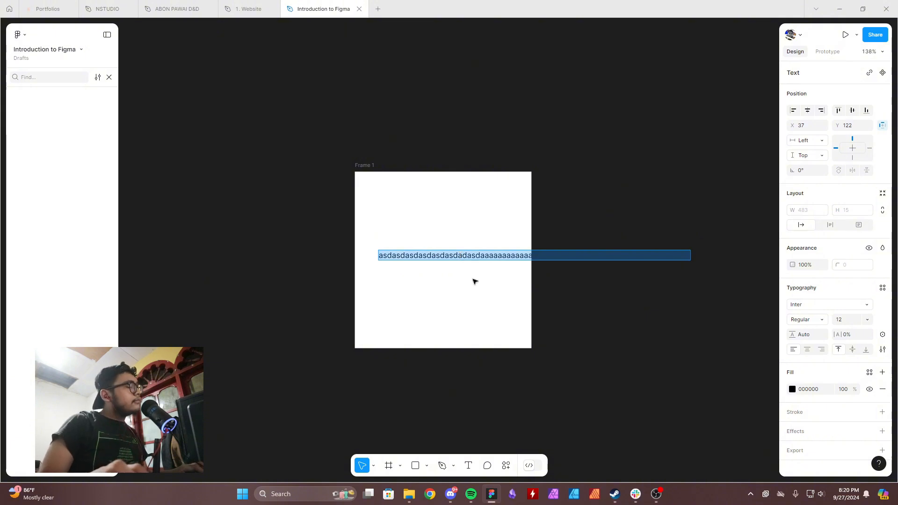
# Replace the sample text with "Welcome to Figma" and centre it in the frame at about X 84, Y 125.
pyautogui.write('We')
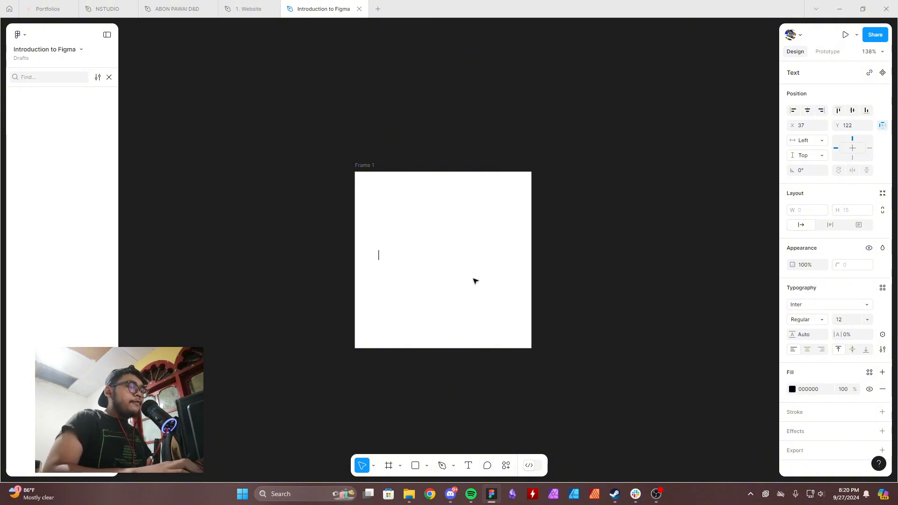
pyautogui.write('lcome to Figma')
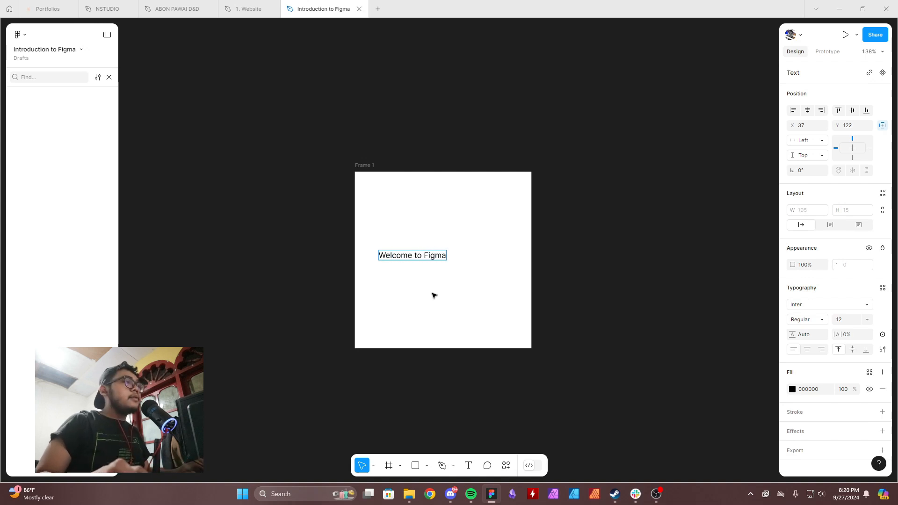
pyautogui.press('Escape')
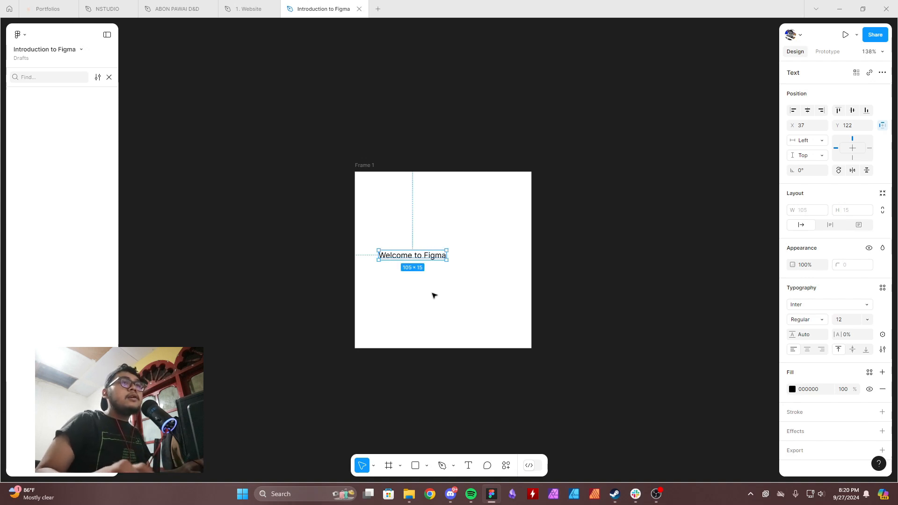
pyautogui.moveTo(408, 264); pyautogui.dragTo(465, 263)
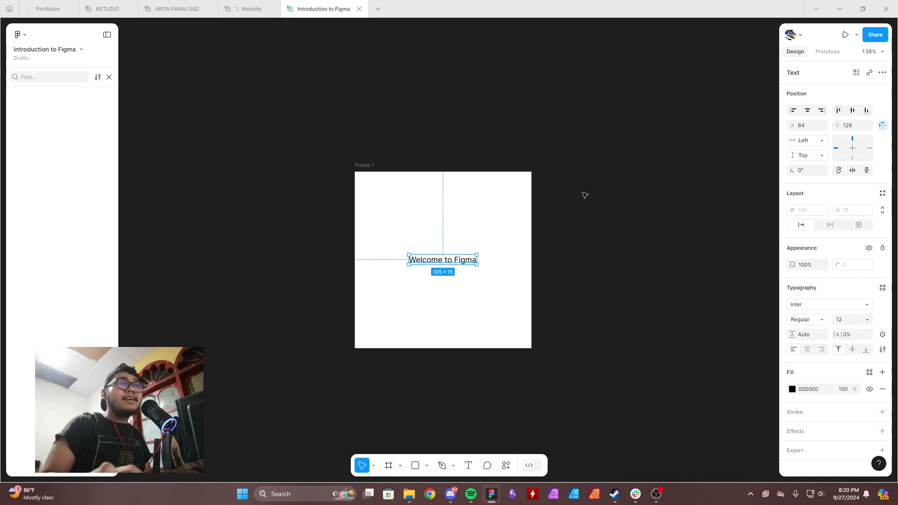
pyautogui.moveTo(468, 262); pyautogui.dragTo(466, 261)
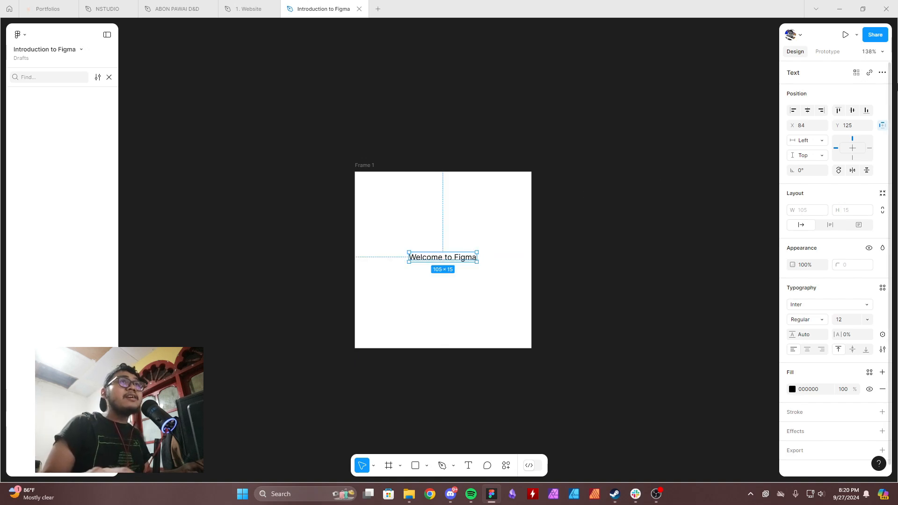
# Review the zoom and view options, and look through the snapping and other editor preferences.
pyautogui.click(882, 53)
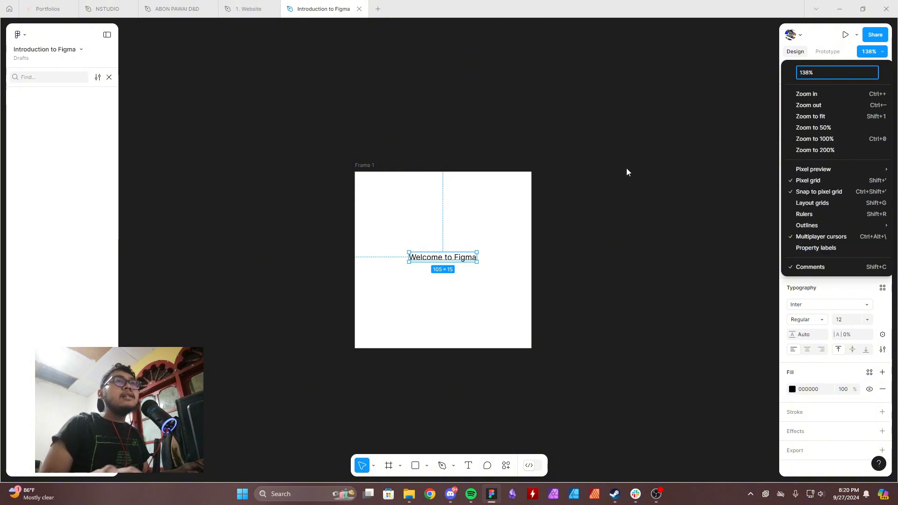
pyautogui.click(181, 78)
pyautogui.click(21, 35)
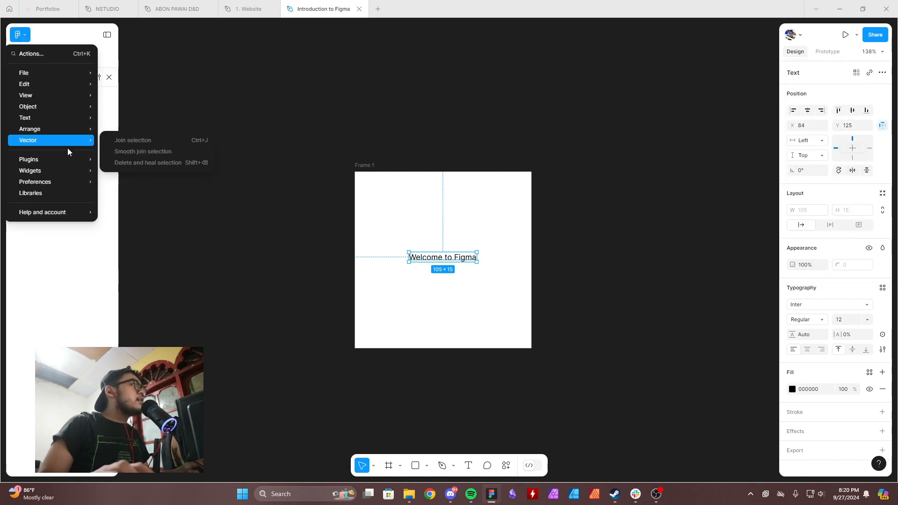
pyautogui.moveTo(66, 181)
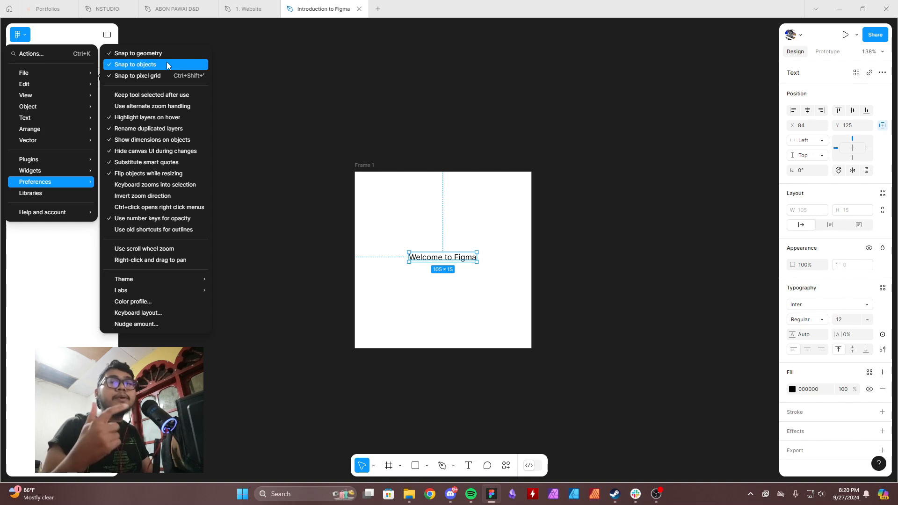
pyautogui.click(487, 170)
# Inspect the design properties of the "Welcome to Figma" text and of its frame.
pyautogui.doubleClick(457, 254)
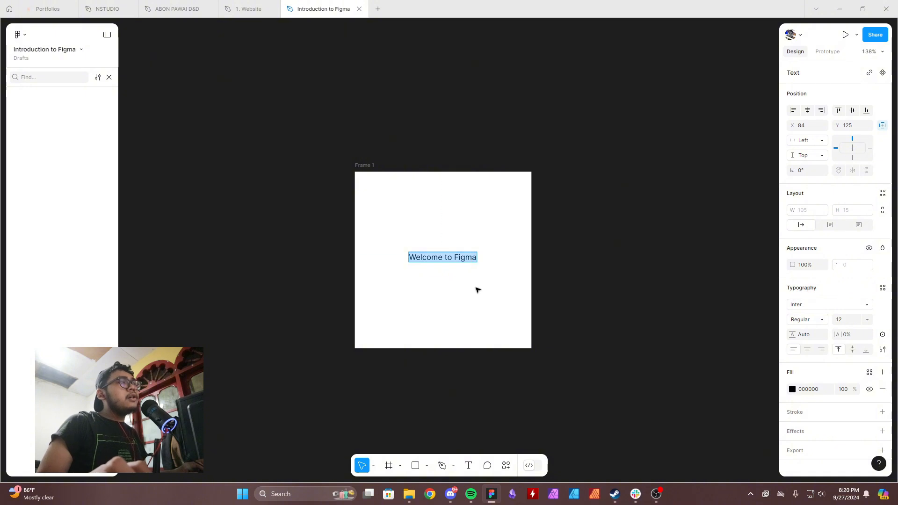
pyautogui.press('Escape')
pyautogui.click(366, 164)
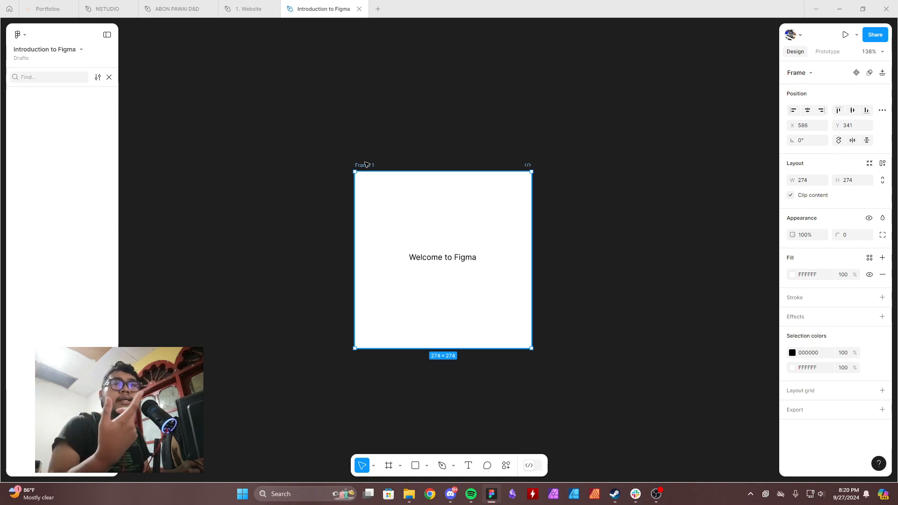
pyautogui.click(700, 154)
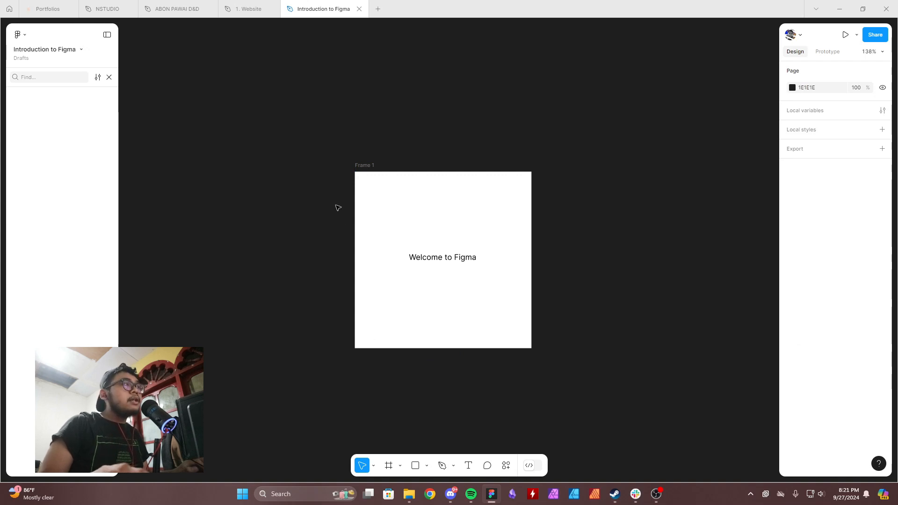
# Resize Frame 1 to the Instagram post preset, 1080 × 1080.
pyautogui.click(385, 176)
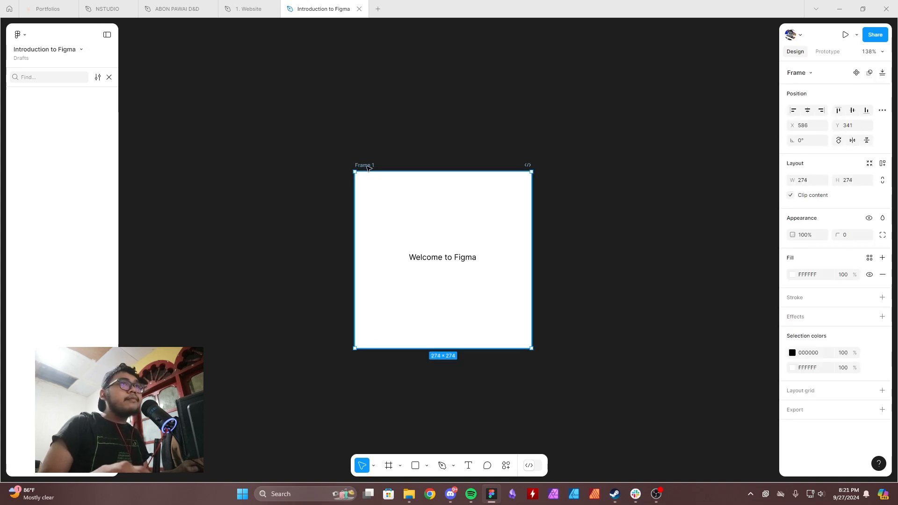
pyautogui.click(813, 76)
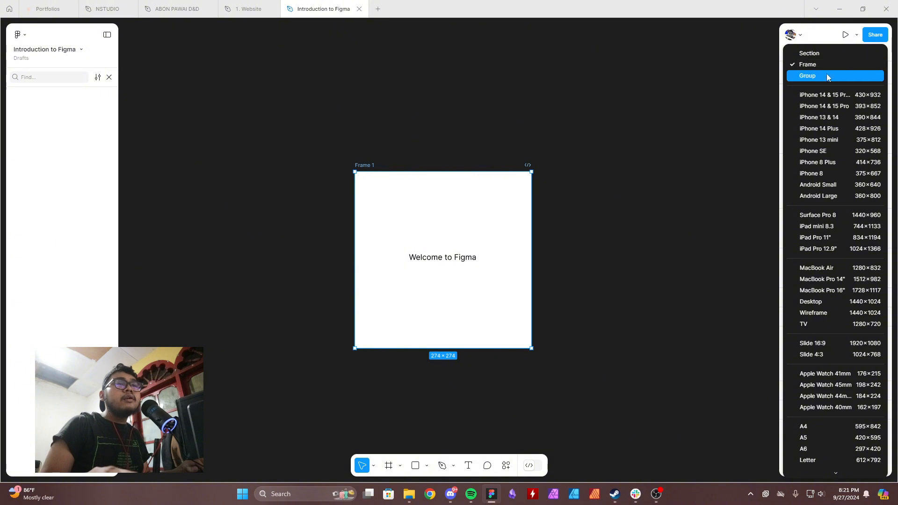
pyautogui.scroll(-7, 823, 318)
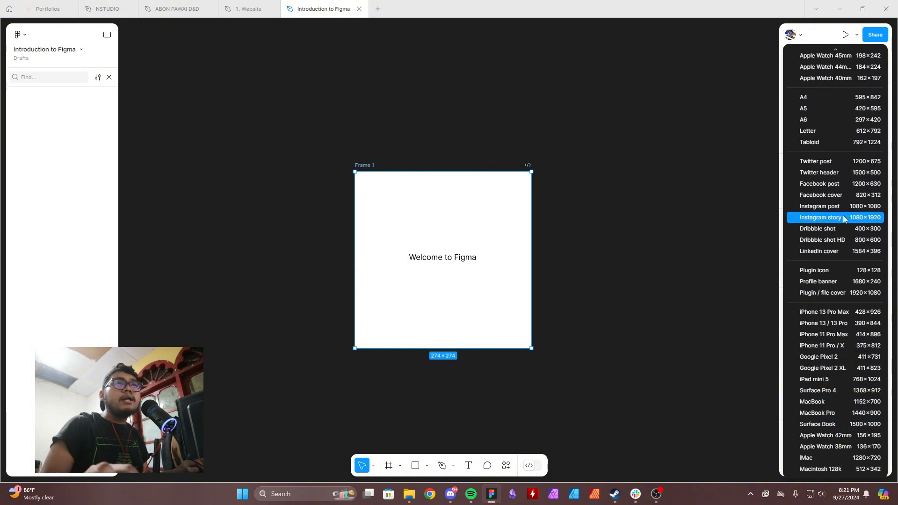
pyautogui.click(841, 208)
pyautogui.scroll(-3, 616, 270)
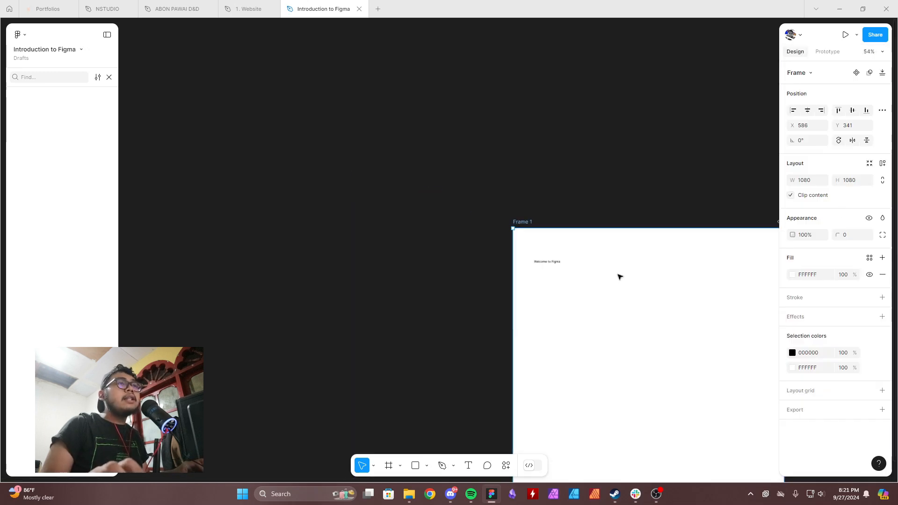
pyautogui.moveTo(649, 276); pyautogui.dragTo(479, 186)
pyautogui.scroll(-1, 438, 169)
pyautogui.scroll(3, 487, 211)
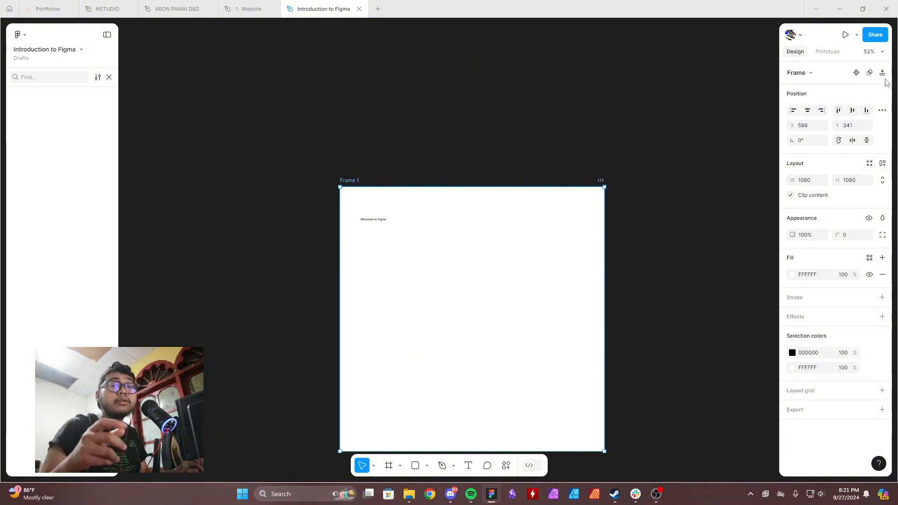
pyautogui.scroll(-2, 468, 196)
pyautogui.hscroll(2, 467, 197)
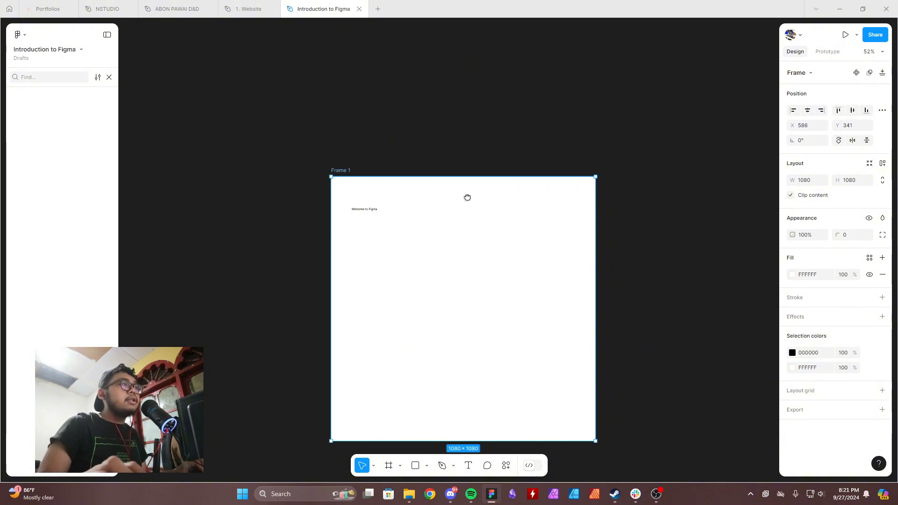
# Try enlarging the "Welcome to Figma" text box to about 602 × 688 with the Move tool, and undo it.
pyautogui.click(333, 174)
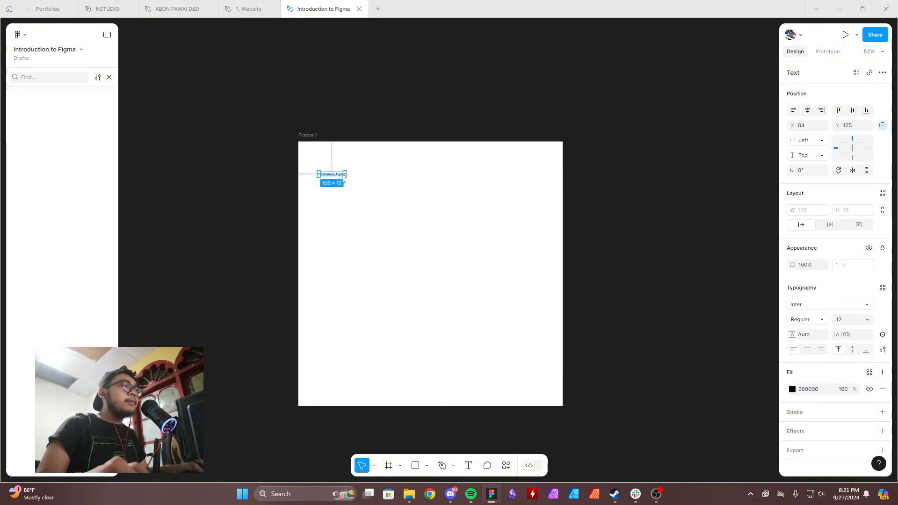
pyautogui.moveTo(345, 177); pyautogui.dragTo(401, 210)
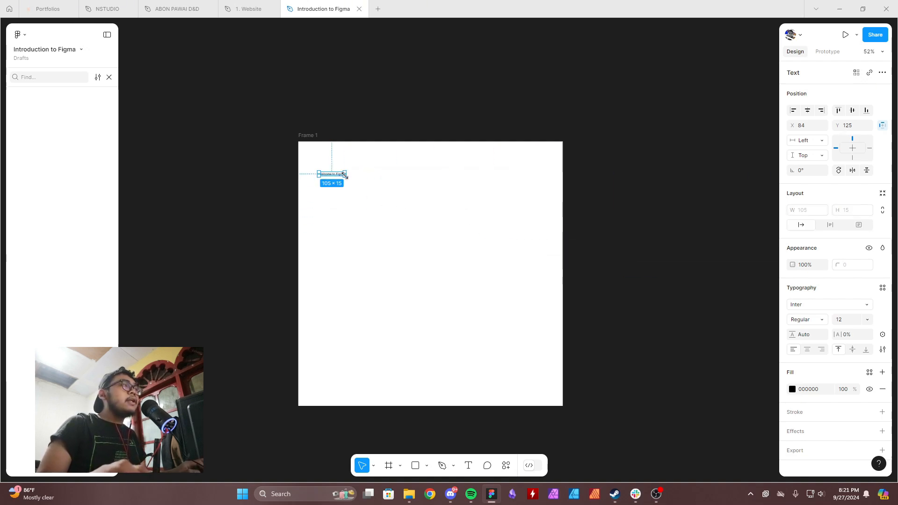
pyautogui.moveTo(345, 176); pyautogui.dragTo(431, 285)
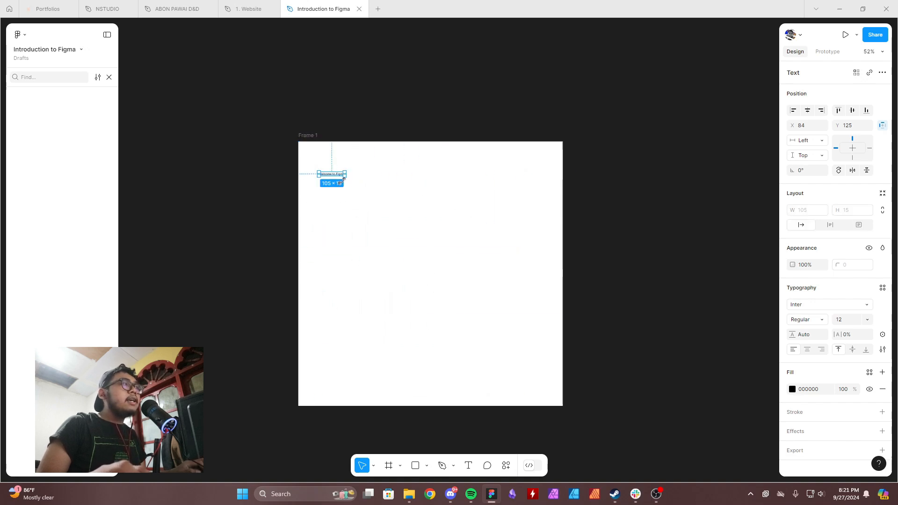
pyautogui.moveTo(345, 175); pyautogui.dragTo(467, 341)
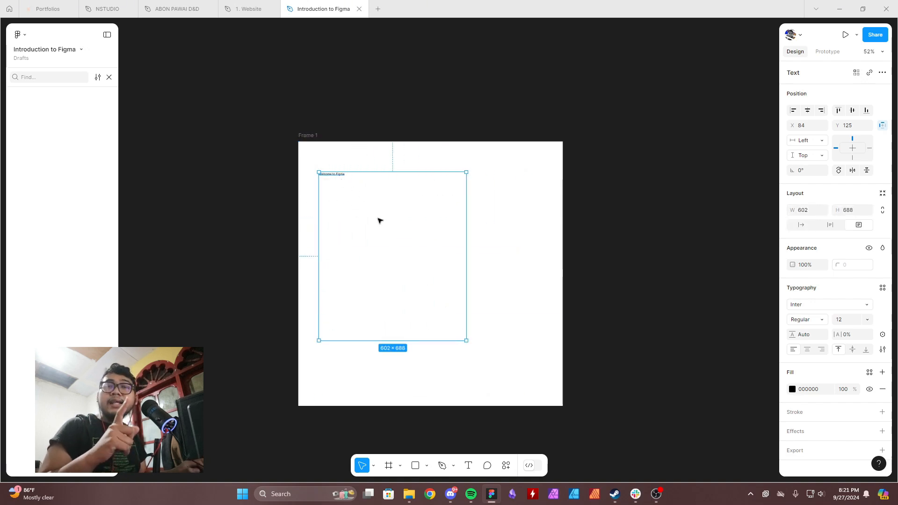
pyautogui.hotkey('ctrl', 'z')
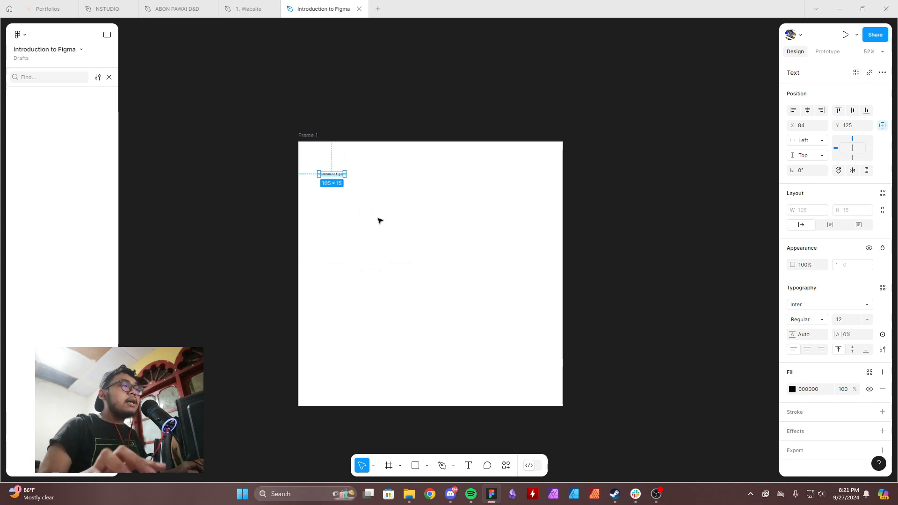
# Enlarge the text proportionally to about 864 × 120 with the Scale tool, and undo the scaling.
pyautogui.click(375, 466)
pyautogui.click(386, 441)
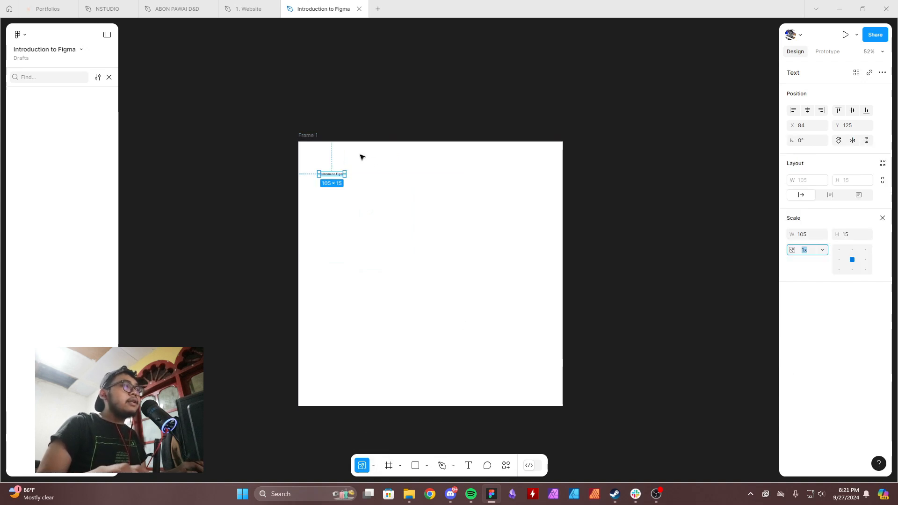
pyautogui.moveTo(347, 176); pyautogui.dragTo(392, 201)
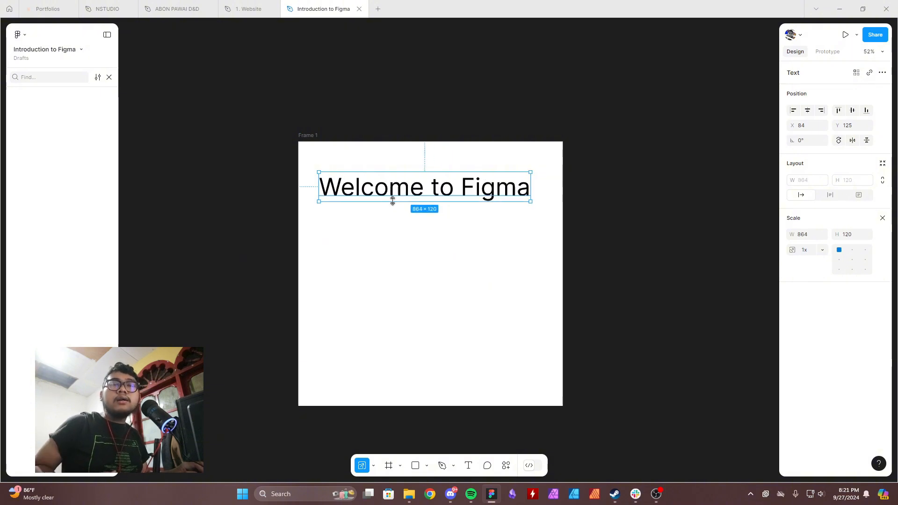
pyautogui.press('v')
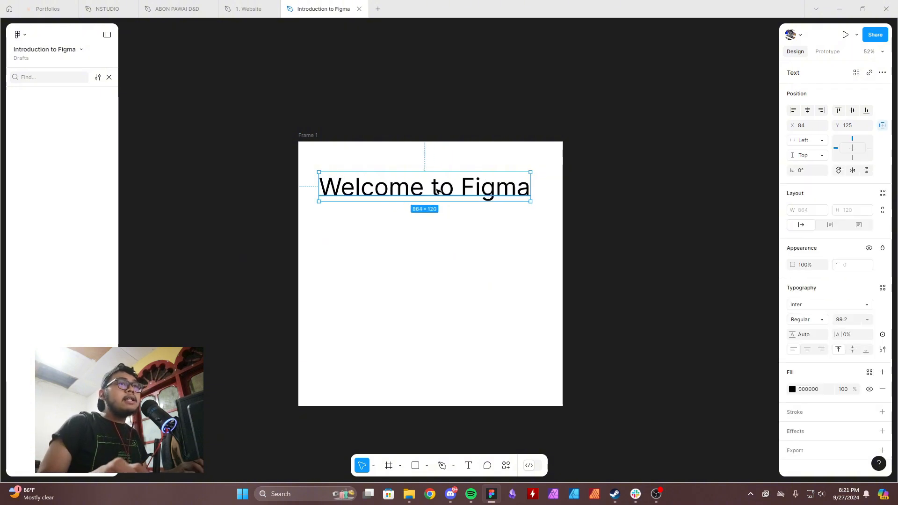
pyautogui.hotkey('ctrl', 'z')
# Enlarge the text box to about 409 × 256 with the Move tool, and add a black outside stroke to the text.
pyautogui.click(443, 267)
pyautogui.click(347, 176)
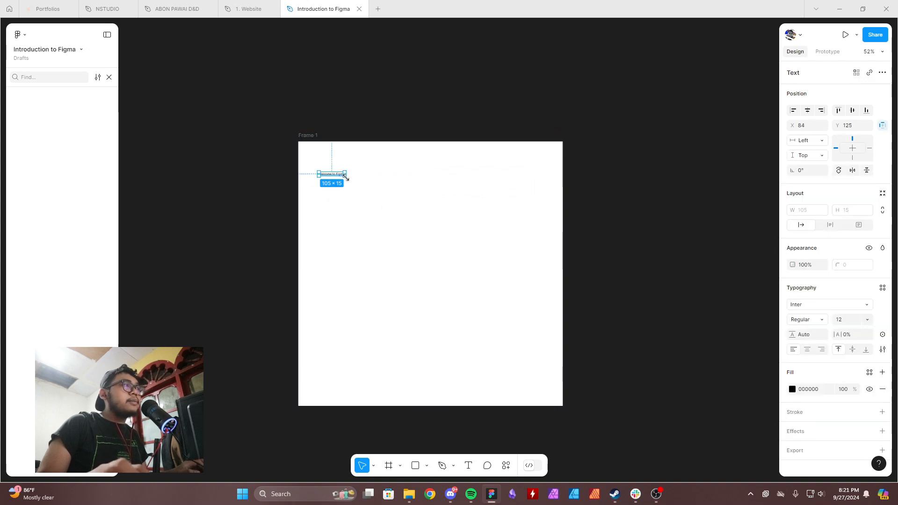
pyautogui.moveTo(345, 176); pyautogui.dragTo(419, 235)
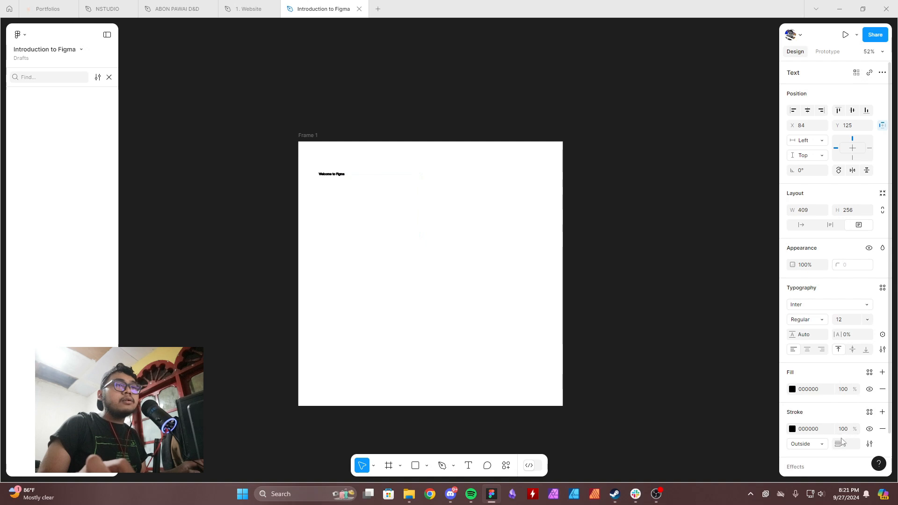
pyautogui.click(413, 238)
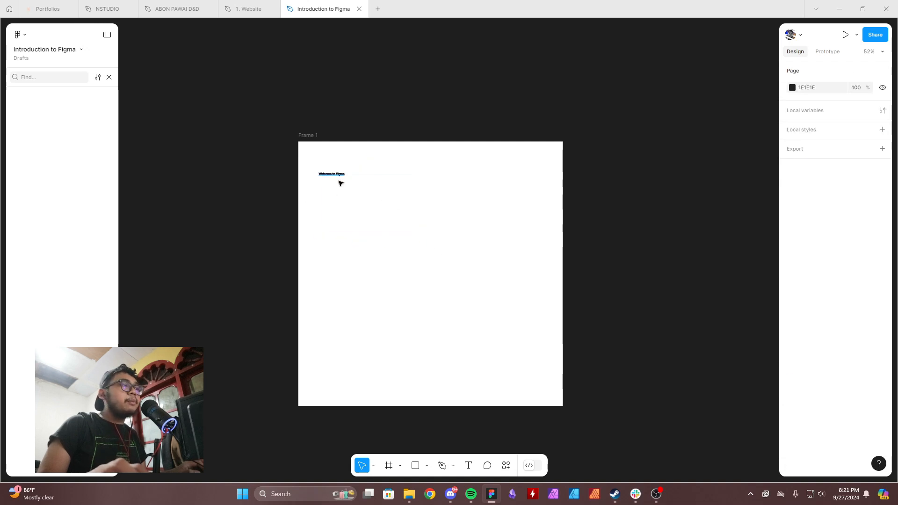
pyautogui.hotkey('ctrl', 'z')
pyautogui.hotkey('ctrl', 'z')
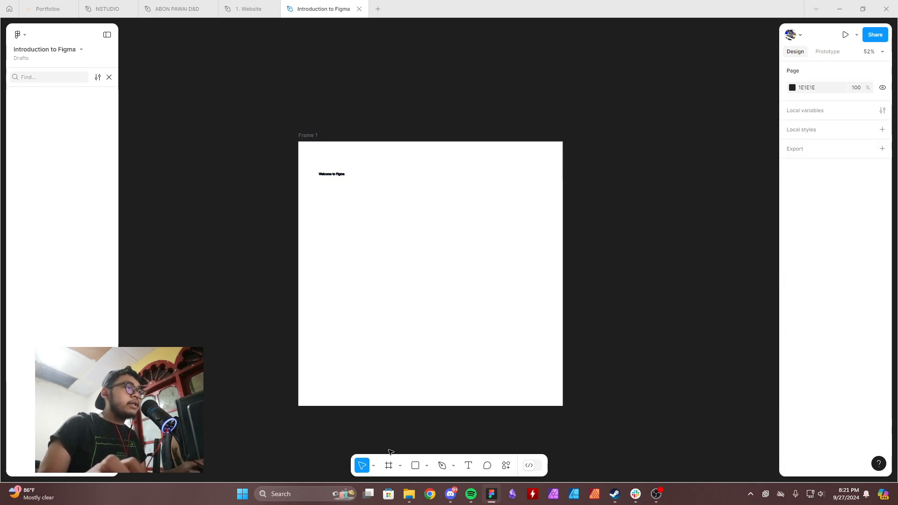
# Scale the stroked text and its box up to about 1463 × 916 with the Scale tool, and check the resulting text properties.
pyautogui.click(374, 466)
pyautogui.click(395, 444)
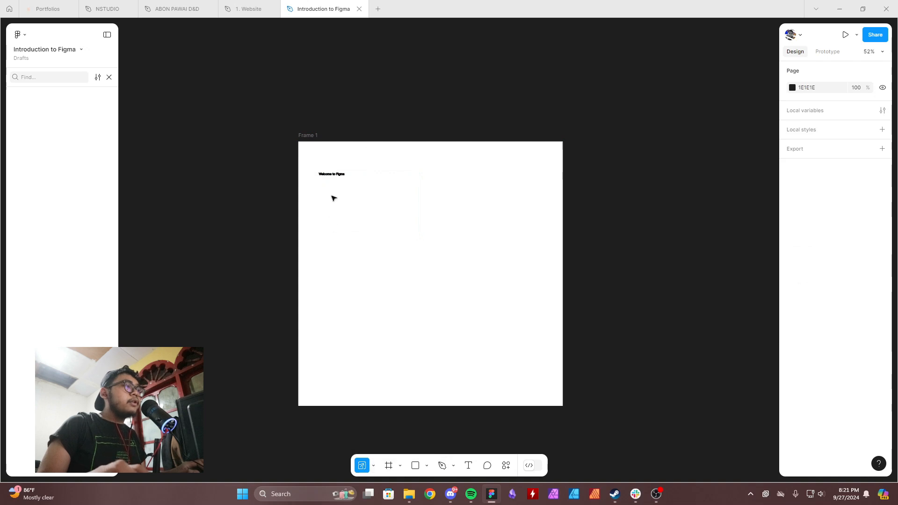
pyautogui.click(343, 173)
pyautogui.moveTo(421, 236); pyautogui.dragTo(678, 382)
pyautogui.press('v')
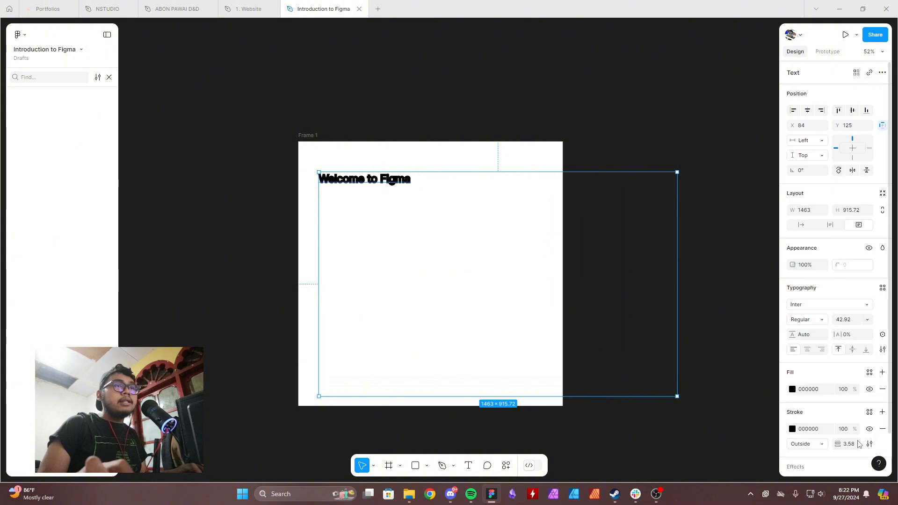
pyautogui.scroll(-1, 850, 435)
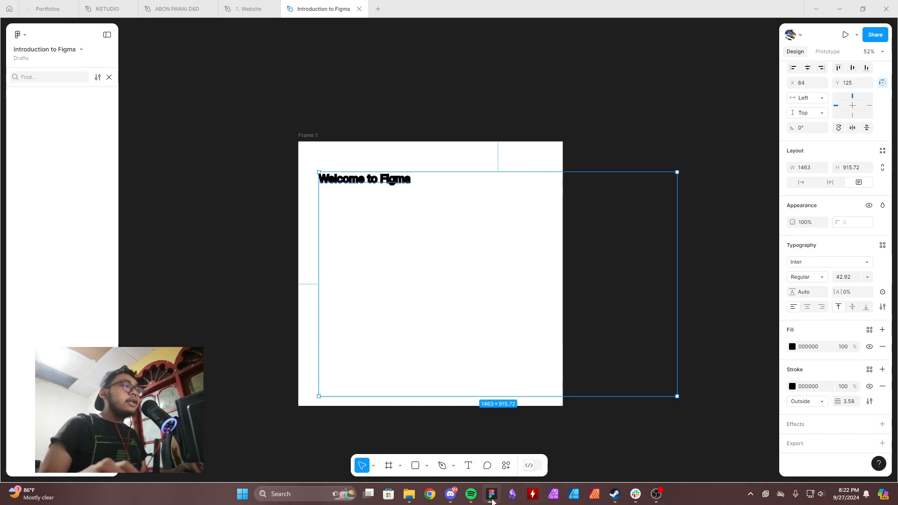
# Scale the text down to about font size 28.69, and reduce its box to about 243 × 40 at X 225, Y 313.
pyautogui.click(373, 467)
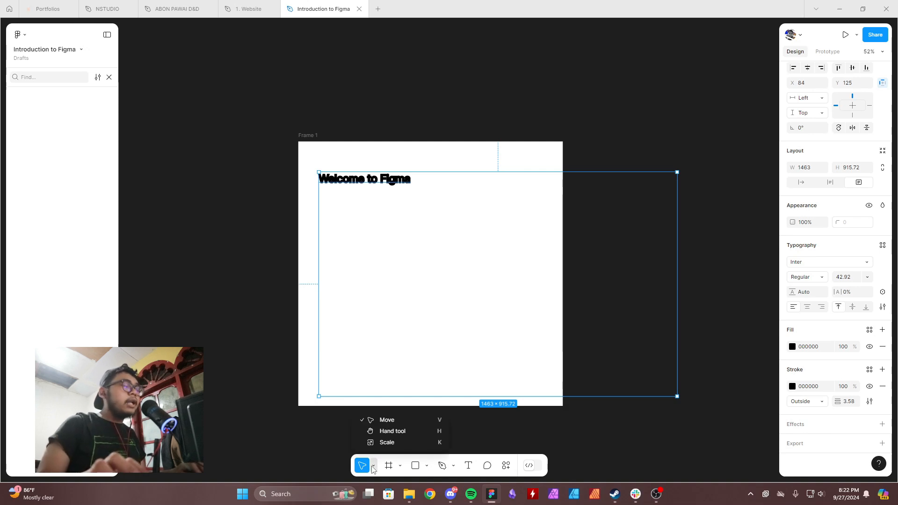
pyautogui.click(413, 443)
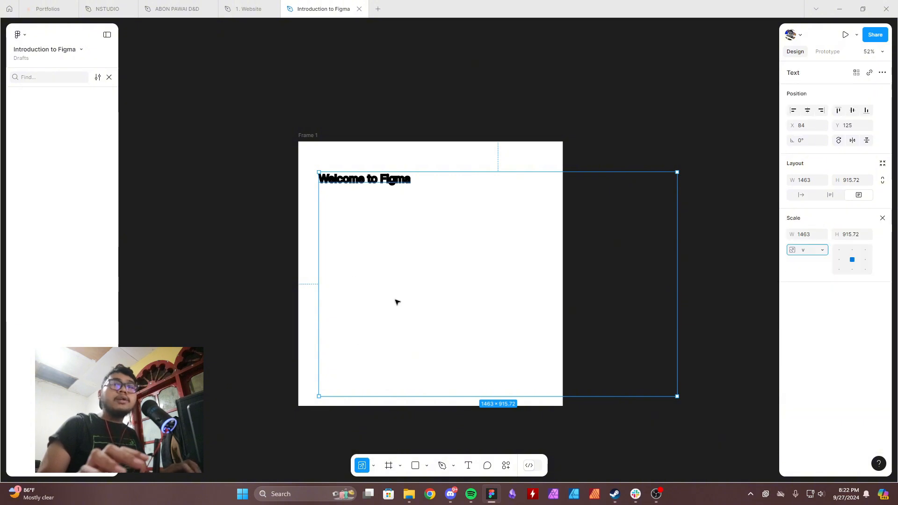
pyautogui.click(618, 350)
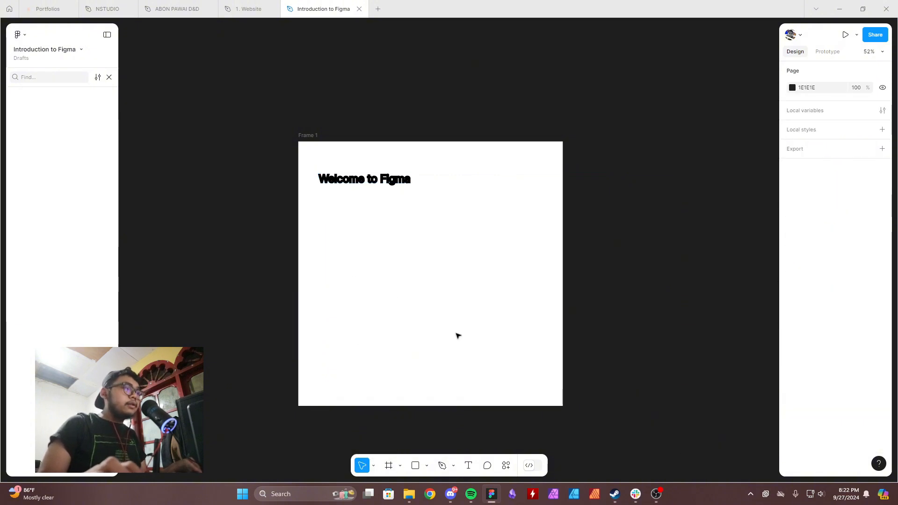
pyautogui.click(526, 248)
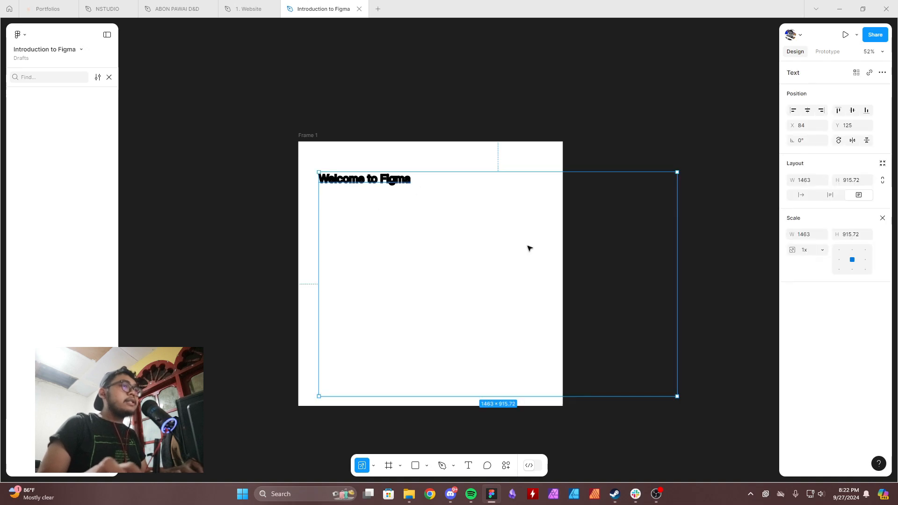
pyautogui.moveTo(675, 395); pyautogui.dragTo(415, 243)
pyautogui.press('v')
pyautogui.hotkey('ctrl', 'z')
pyautogui.hotkey('ctrl', 'z')
pyautogui.hotkey('ctrl', 'z')
pyautogui.hotkey('ctrl', 'z')
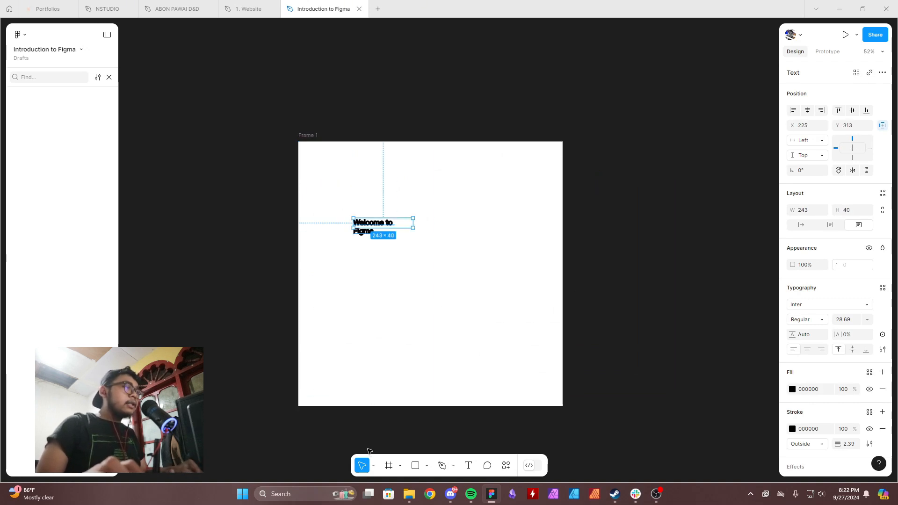
# Scale the text up from its centre to about 814 × 134 by adjusting the Scale height.
pyautogui.press('k')
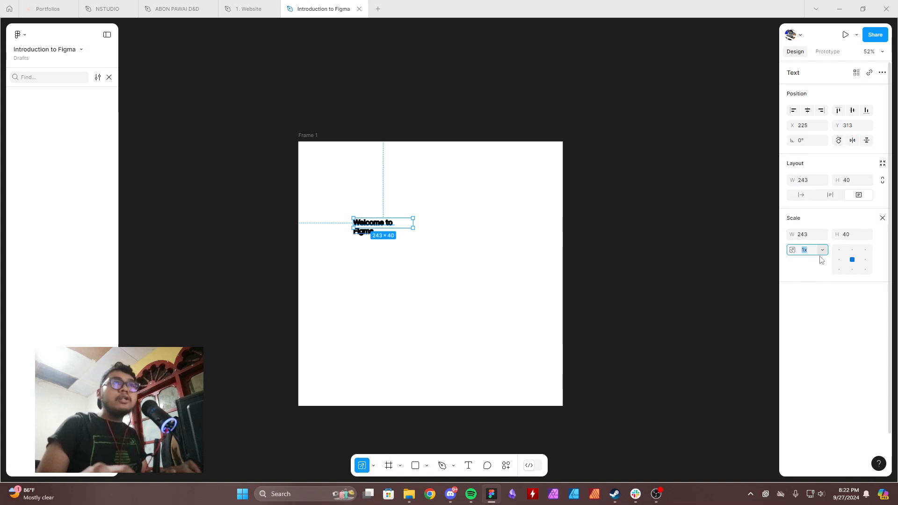
pyautogui.click(828, 269)
pyautogui.moveTo(836, 234); pyautogui.dragTo(861, 234)
pyautogui.click(483, 253)
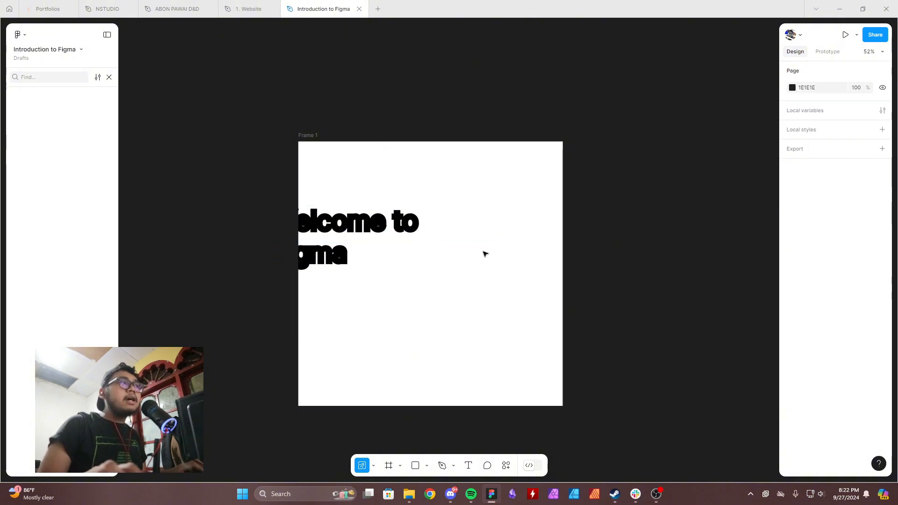
pyautogui.hotkey('ctrl', 'z')
pyautogui.hotkey('ctrl', 'z')
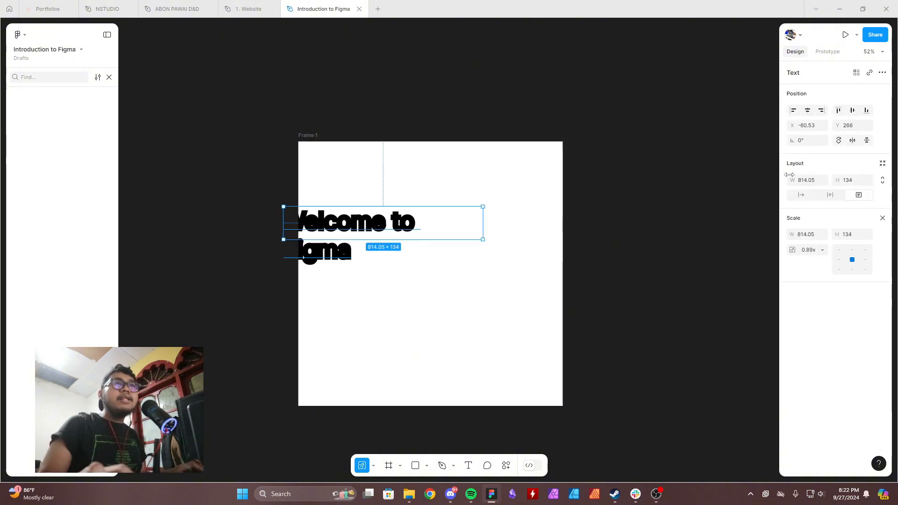
# Increase the text box's layout height to 300 without scaling the text inside.
pyautogui.moveTo(838, 177); pyautogui.dragTo(101, 192)
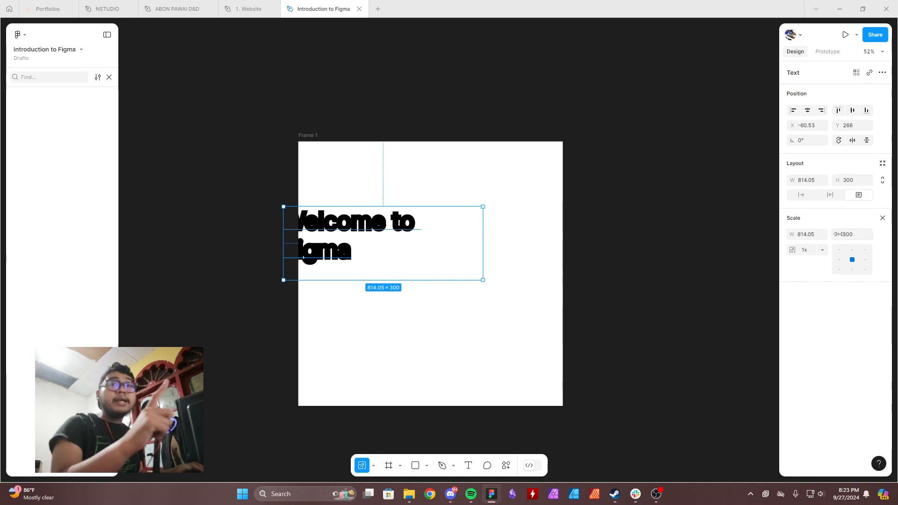
pyautogui.hotkey('ctrl', 'z')
pyautogui.hotkey('ctrl', 'z')
pyautogui.hotkey('ctrl', 'z')
pyautogui.hotkey('ctrl', 'z')
pyautogui.hotkey('ctrl', 'z')
pyautogui.hotkey('ctrl', 'z')
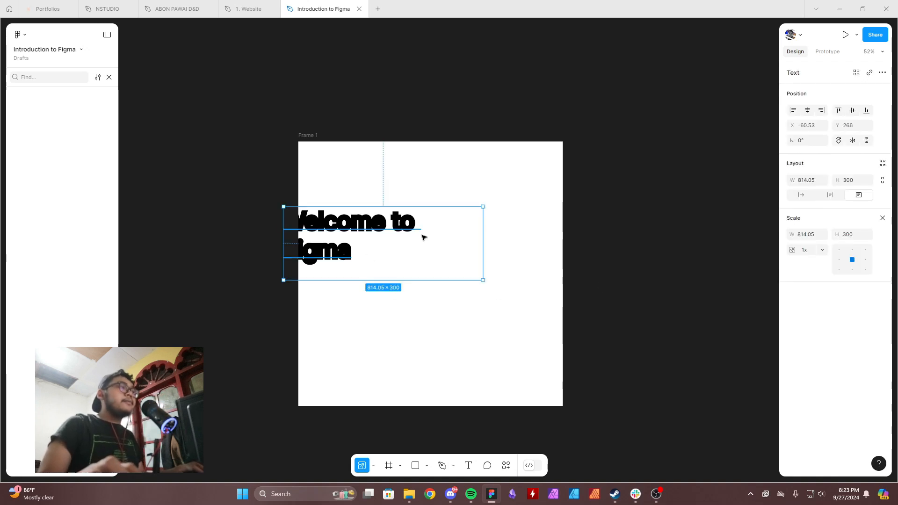
# Undo the recent scaling and resizing of the "Welcome to Figma" text, and deselect it.
pyautogui.hotkey('ctrl', 'z')
pyautogui.hotkey('ctrl', 'z')
pyautogui.hotkey('ctrl', 'z')
pyautogui.hotkey('ctrl', 'z')
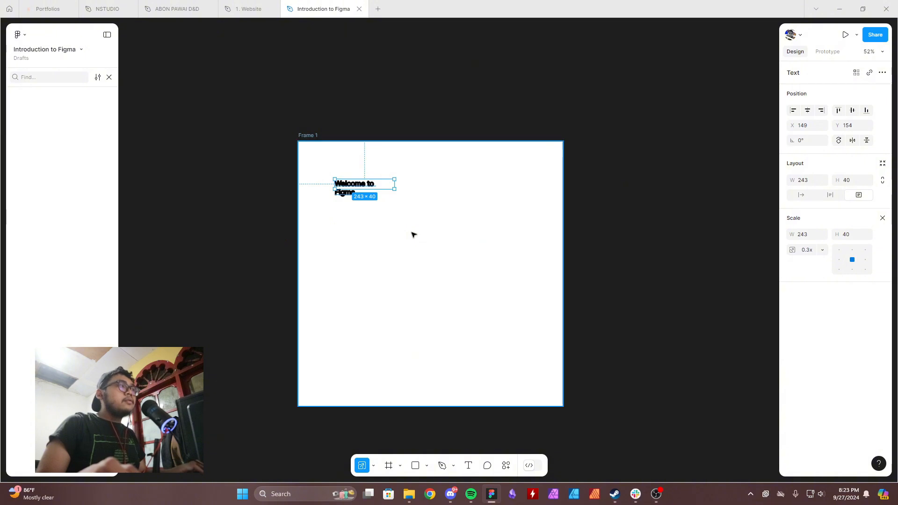
pyautogui.press('Escape')
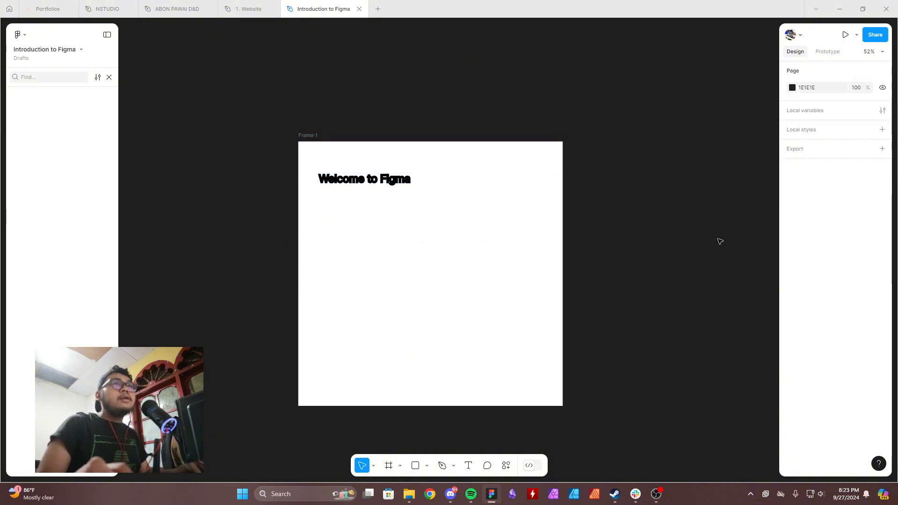
# Set the "Welcome to Figma" text box to auto width, and centre it horizontally and vertically in the frame.
pyautogui.click(397, 181)
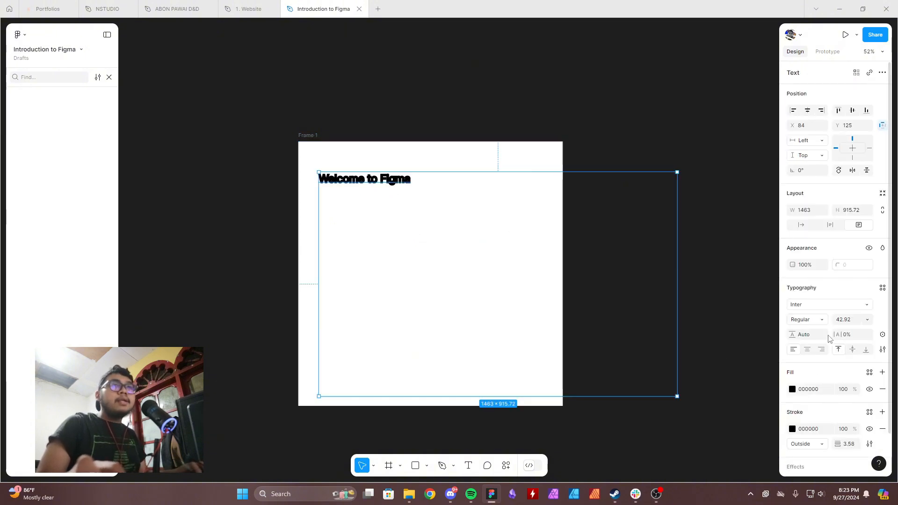
pyautogui.click(801, 225)
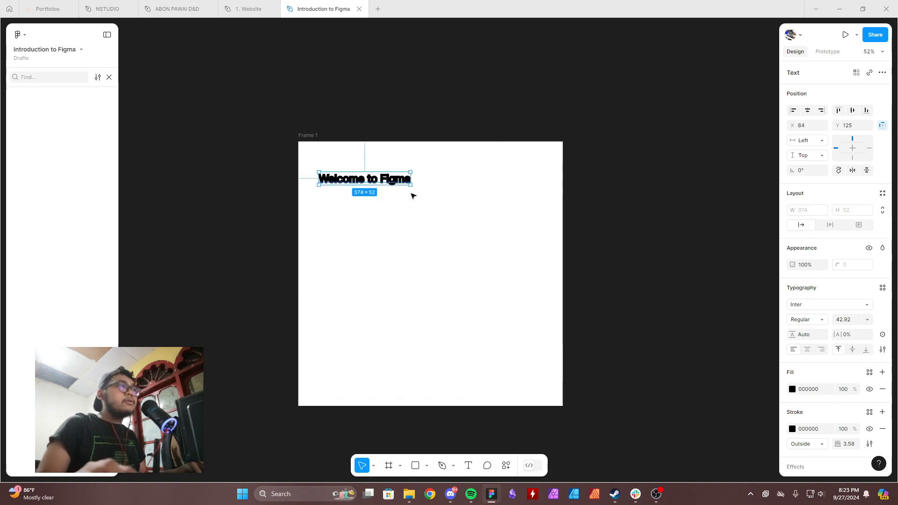
pyautogui.moveTo(400, 181)
pyautogui.mouseDown()
pyautogui.moveTo(454, 194)
pyautogui.moveTo(453, 279)
pyautogui.moveTo(390, 269)
pyautogui.moveTo(396, 173)
pyautogui.mouseUp()
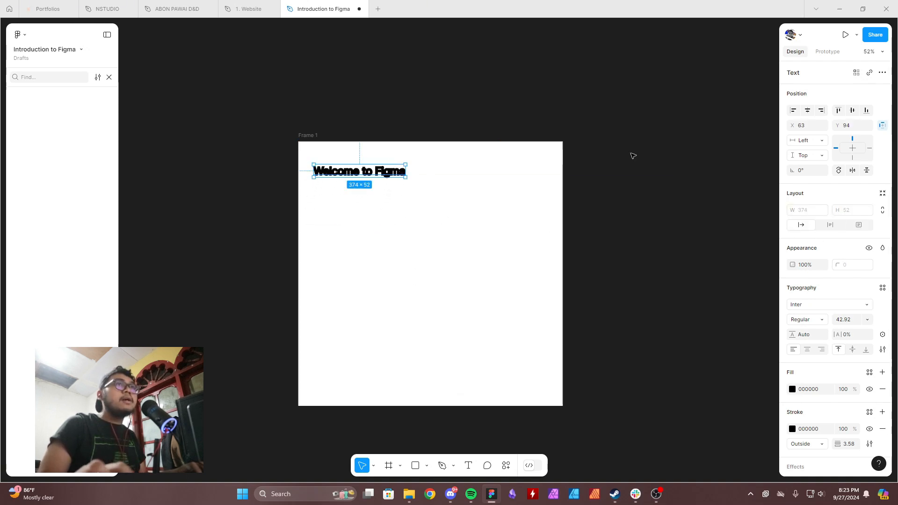
pyautogui.click(808, 111)
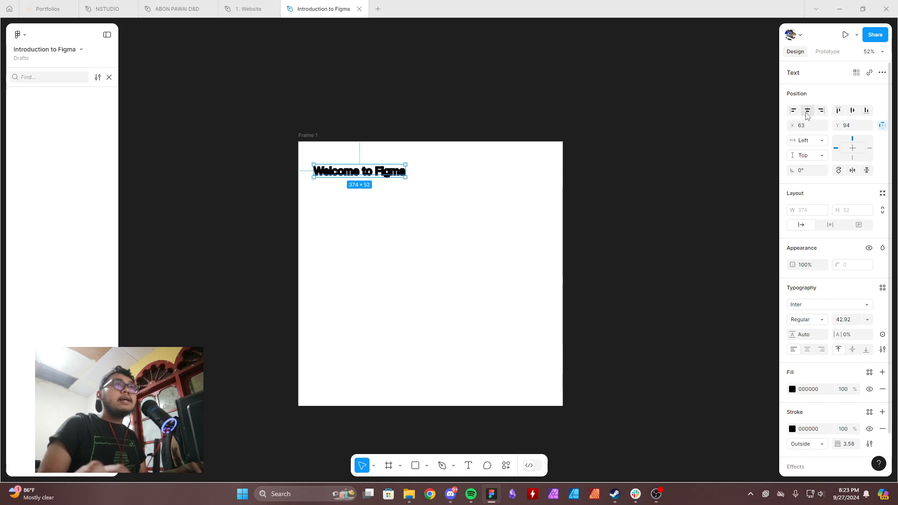
pyautogui.click(853, 111)
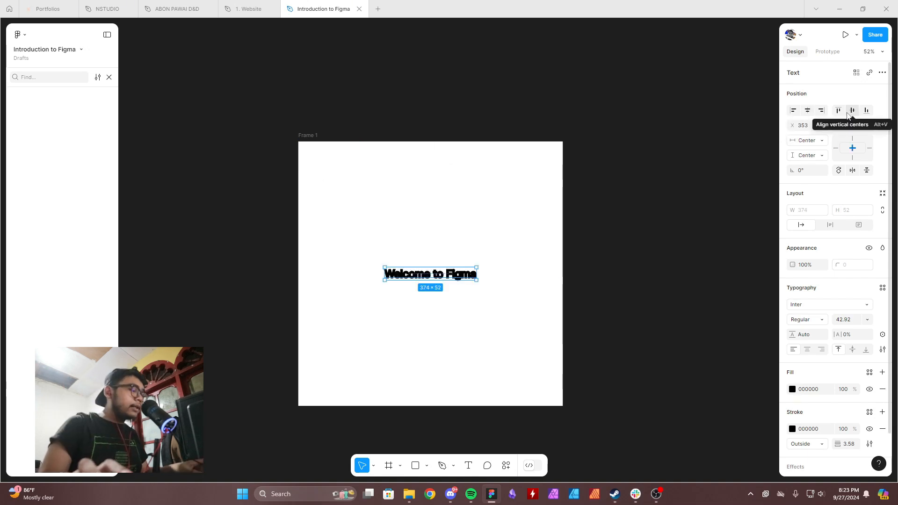
# Try moving the centred text up to Y 140 in the frame, and undo the move.
pyautogui.moveTo(431, 264); pyautogui.dragTo(369, 180)
pyautogui.hotkey('ctrl', 'z')
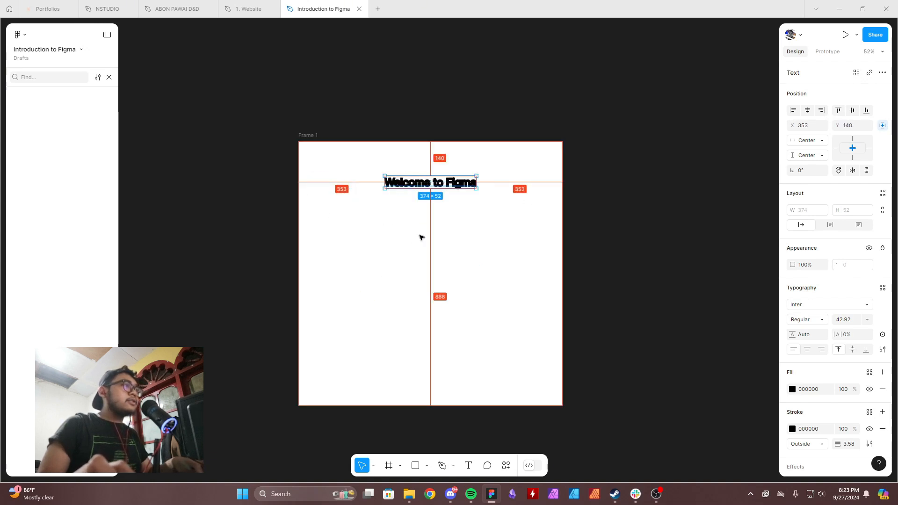
pyautogui.hotkey('ctrl', 'z')
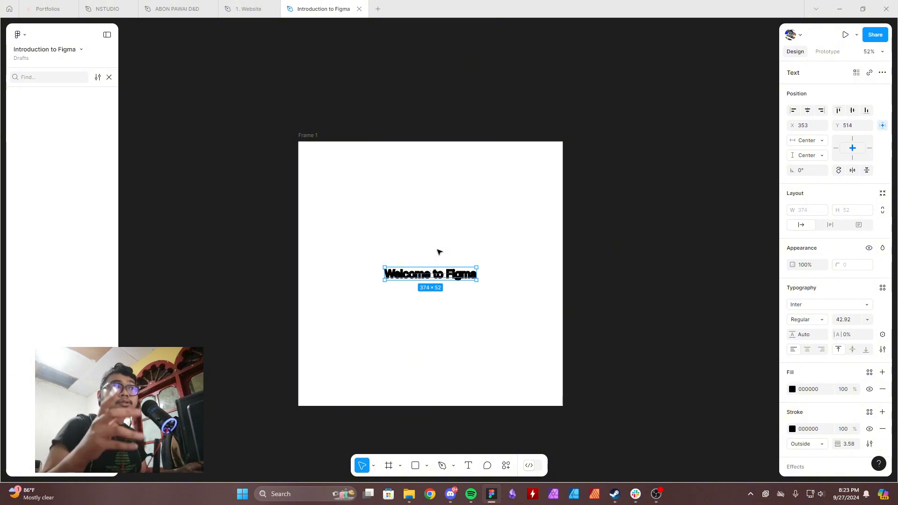
# Remove the stroke from the "Welcome to Figma" text.
pyautogui.scroll(-1, 831, 388)
pyautogui.click(882, 385)
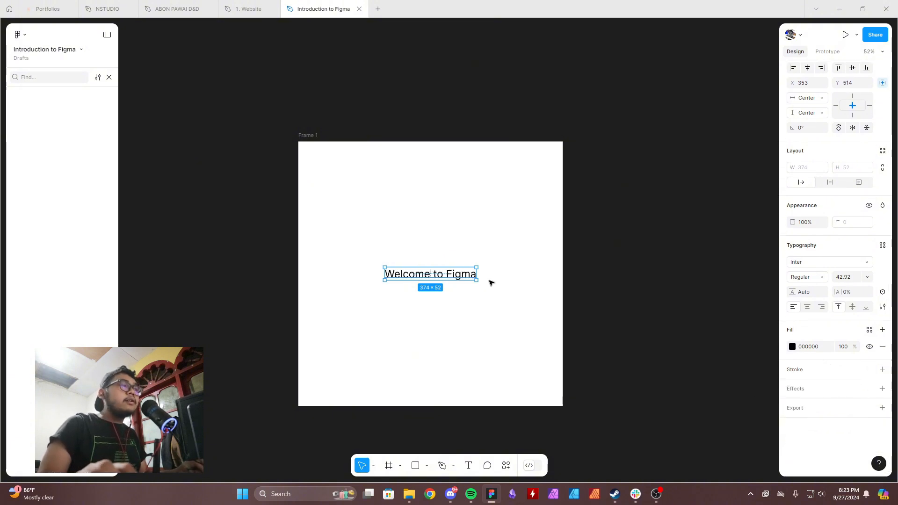
# Open the font list for the selected text and filter it to Google fonts (8/24 update).
pyautogui.doubleClick(433, 278)
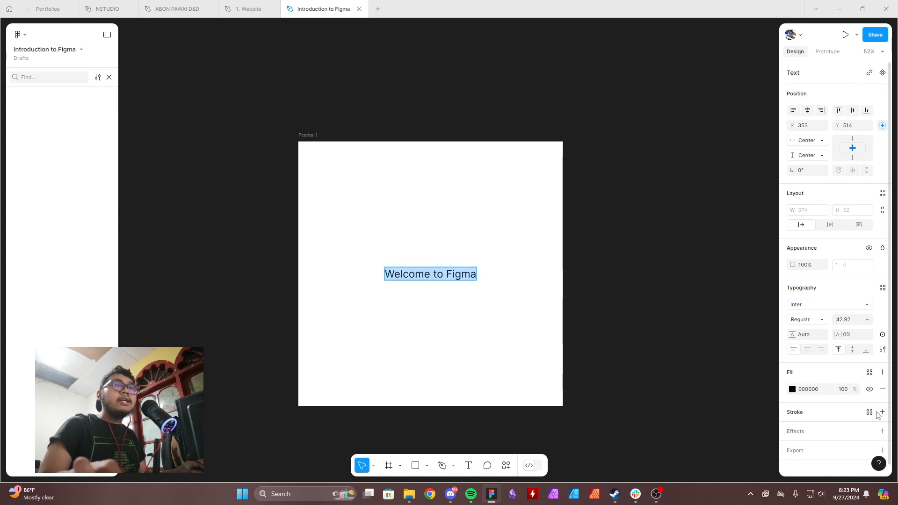
pyautogui.click(849, 308)
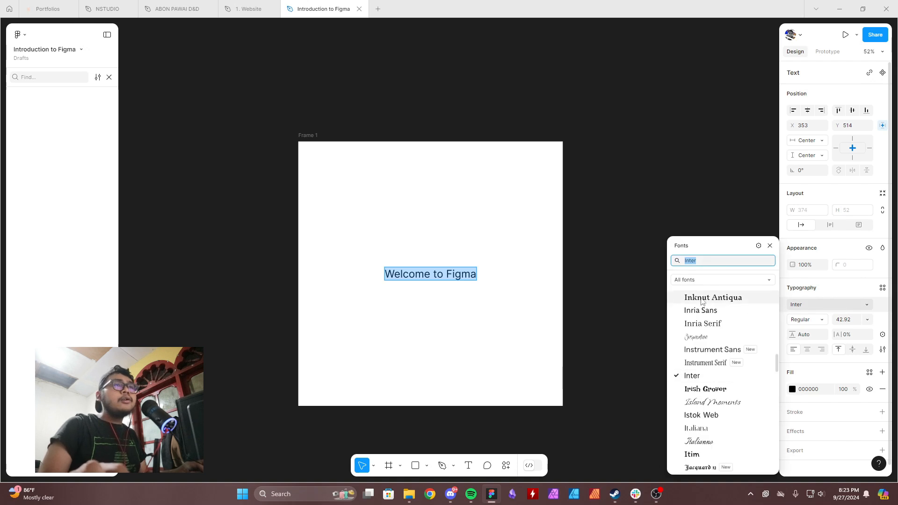
pyautogui.scroll(-6, 710, 357)
pyautogui.scroll(-6, 711, 357)
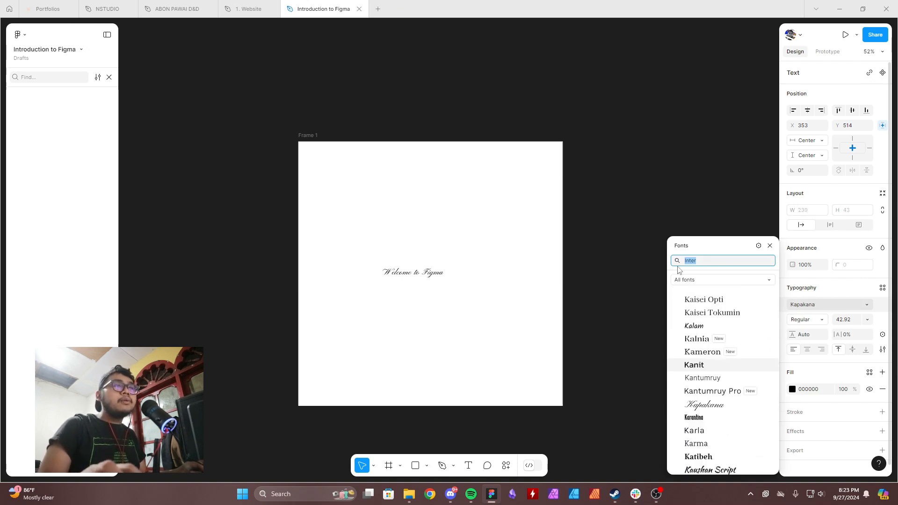
pyautogui.click(693, 279)
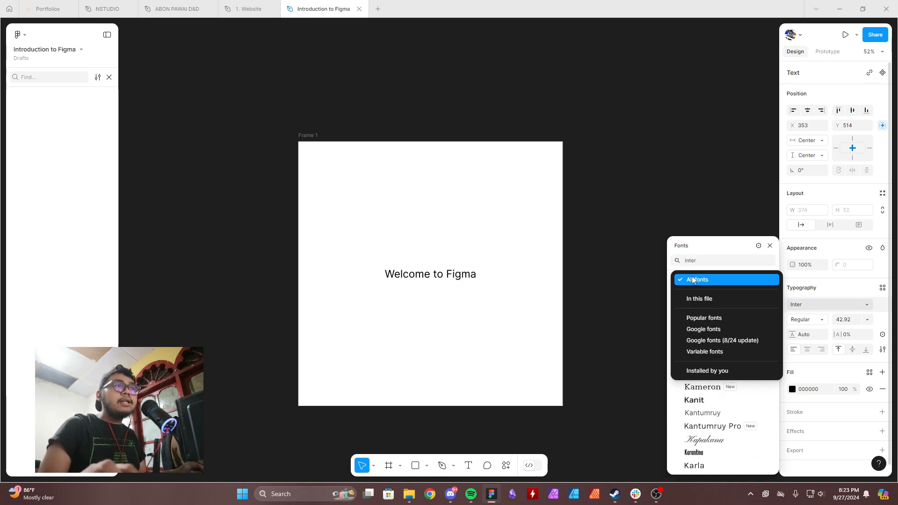
pyautogui.click(729, 344)
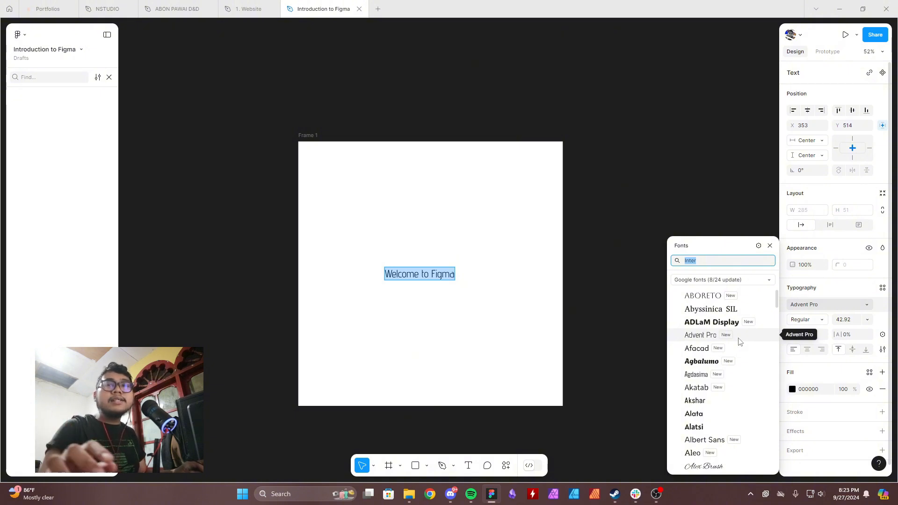
# Browse the filtered Google fonts and examine how they look on the selected text.
pyautogui.scroll(-4, 722, 341)
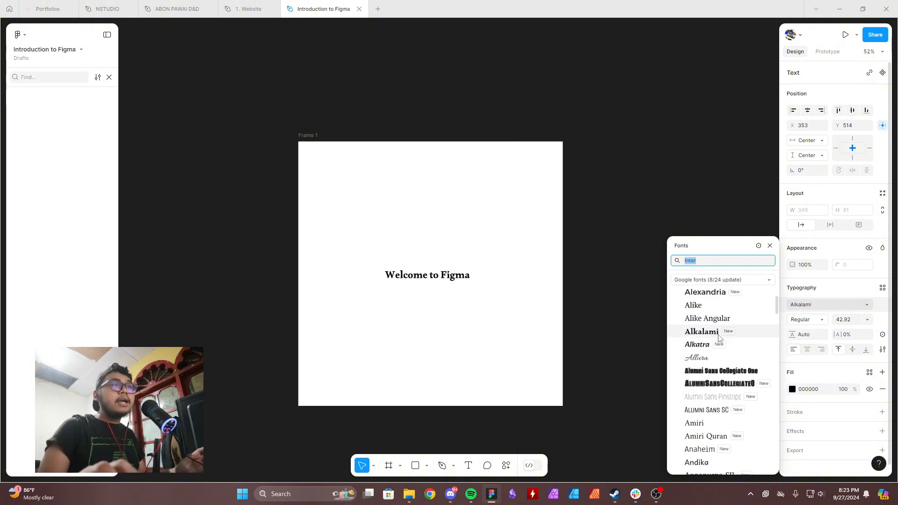
pyautogui.scroll(2, 721, 354)
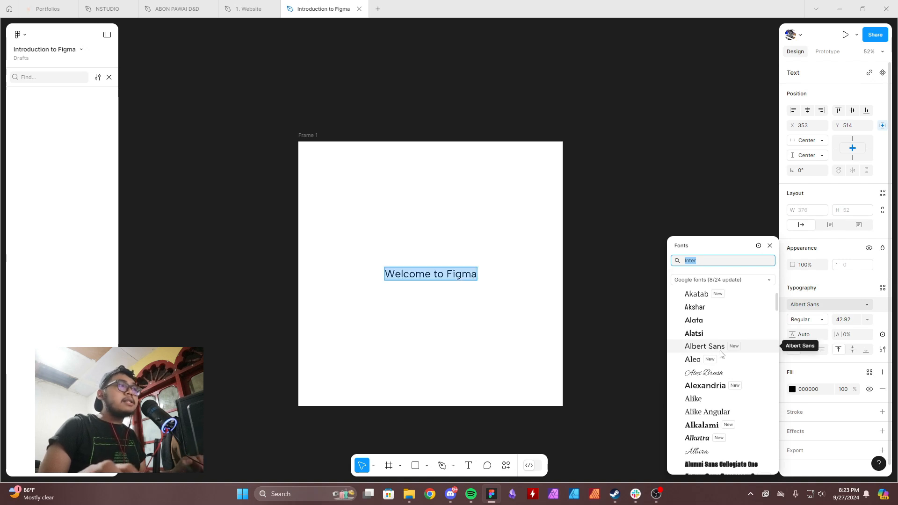
pyautogui.scroll(-10, 725, 354)
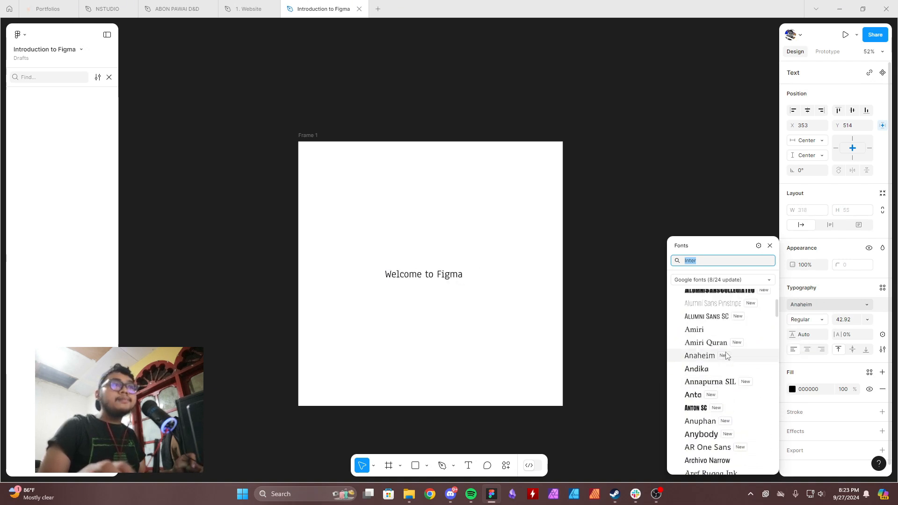
pyautogui.scroll(-5, 725, 357)
pyautogui.scroll(-5, 721, 407)
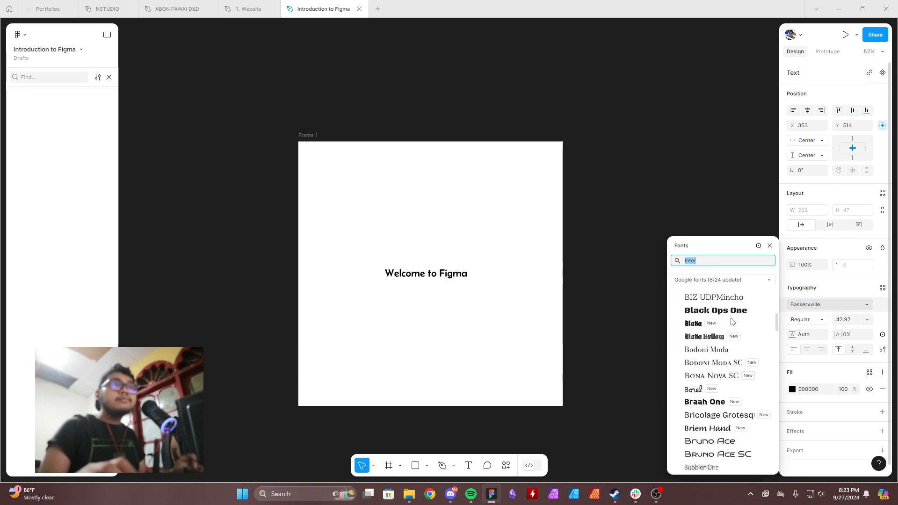
pyautogui.scroll(-15, 719, 412)
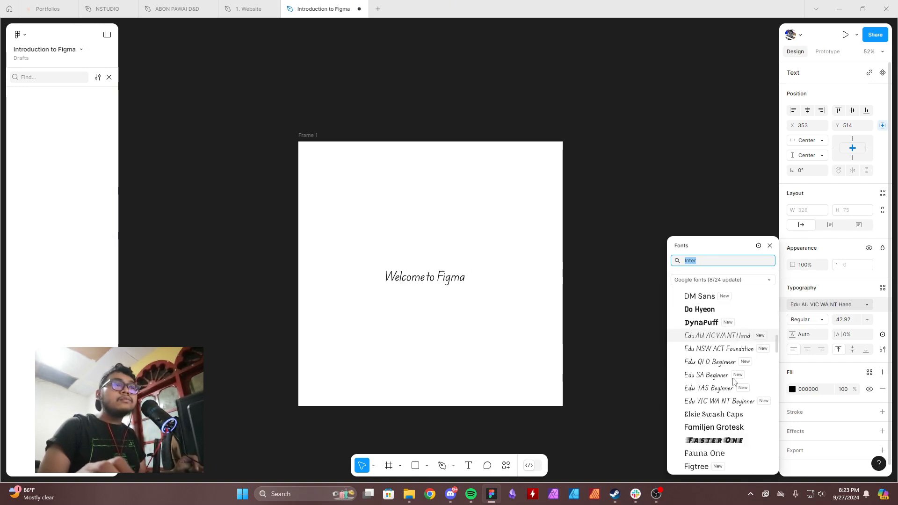
pyautogui.scroll(-15, 740, 380)
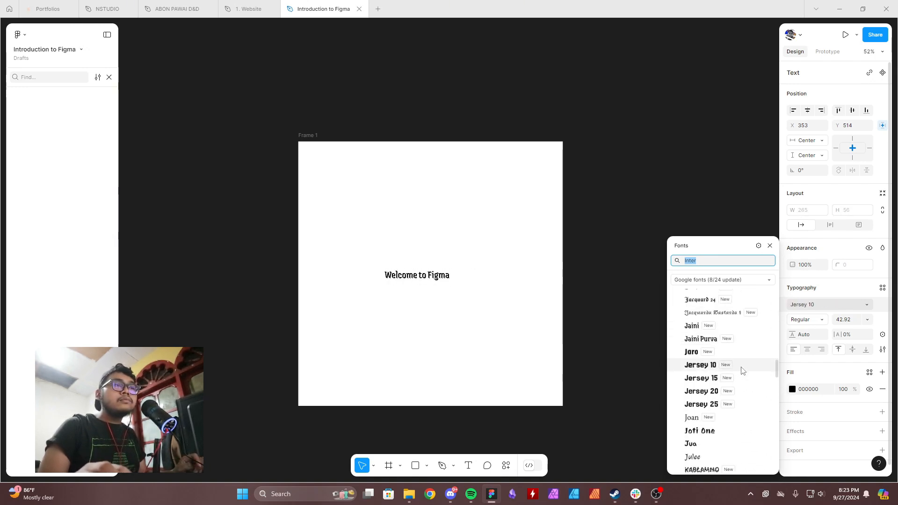
pyautogui.scroll(-15, 743, 370)
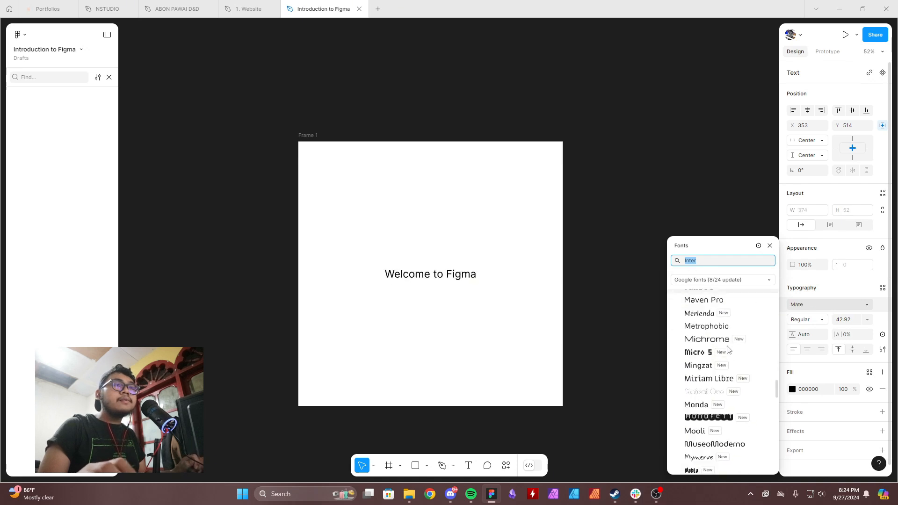
pyautogui.scroll(-15, 744, 407)
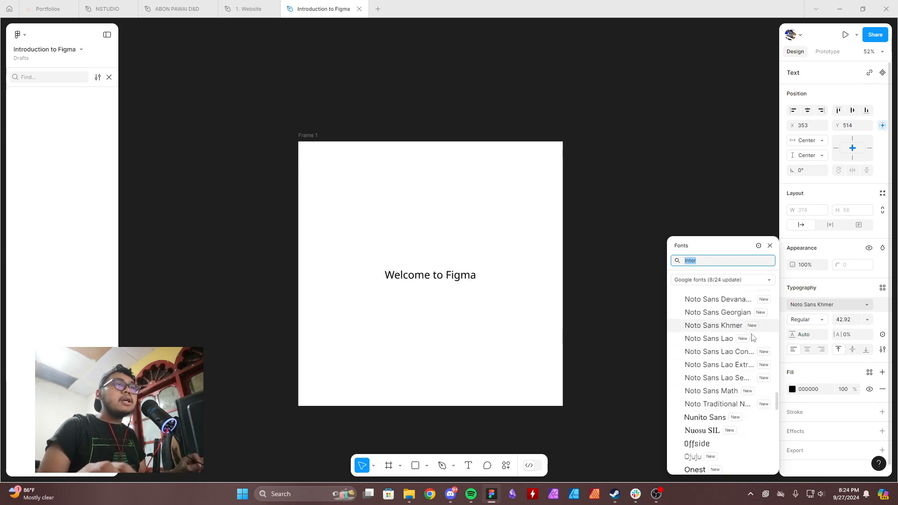
pyautogui.scroll(15, 751, 342)
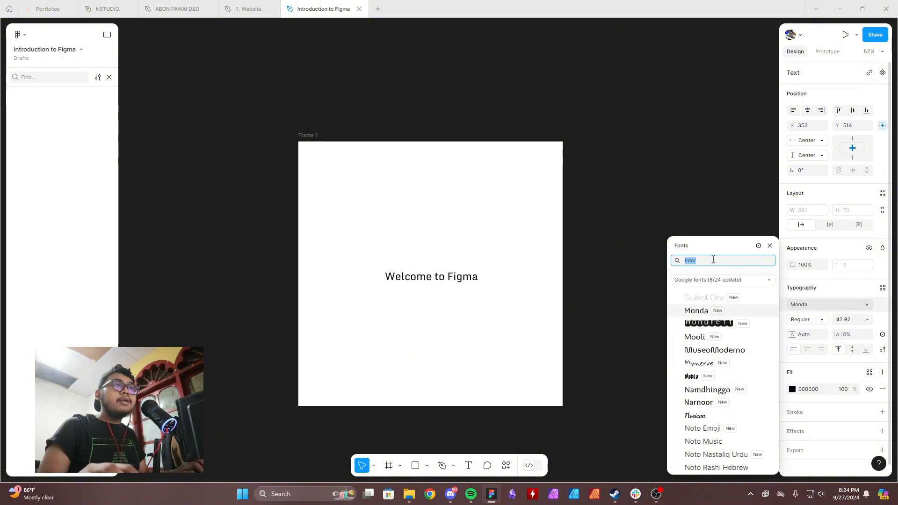
# Try the MuseoModerno font on the "Welcome to Figma" text.
pyautogui.click(714, 350)
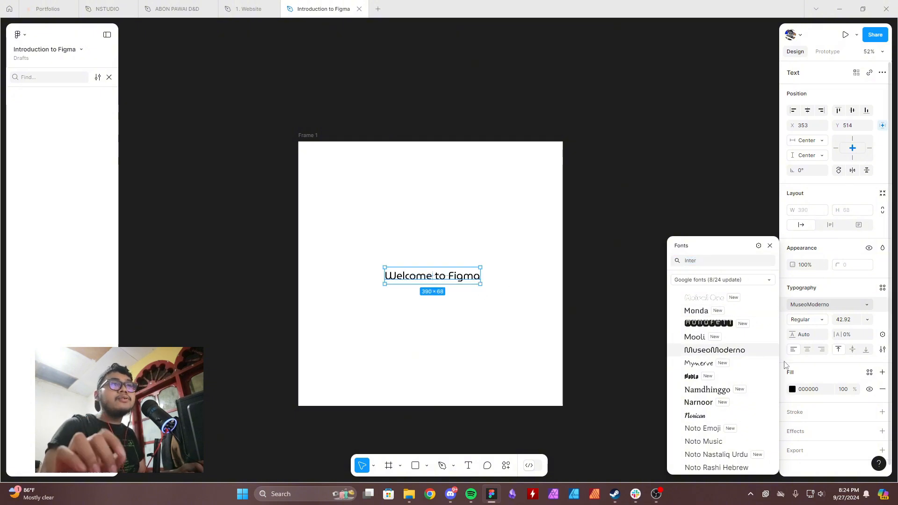
pyautogui.click(577, 306)
pyautogui.click(471, 277)
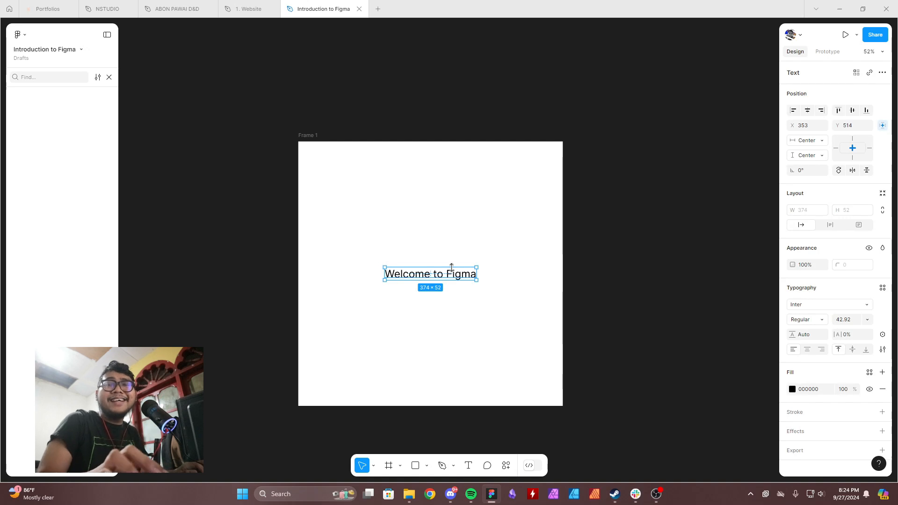
# Realign the text to the frame's vertical centre, and scale it up to about 971 × 135 with the Scale tool.
pyautogui.moveTo(446, 265); pyautogui.dragTo(457, 271)
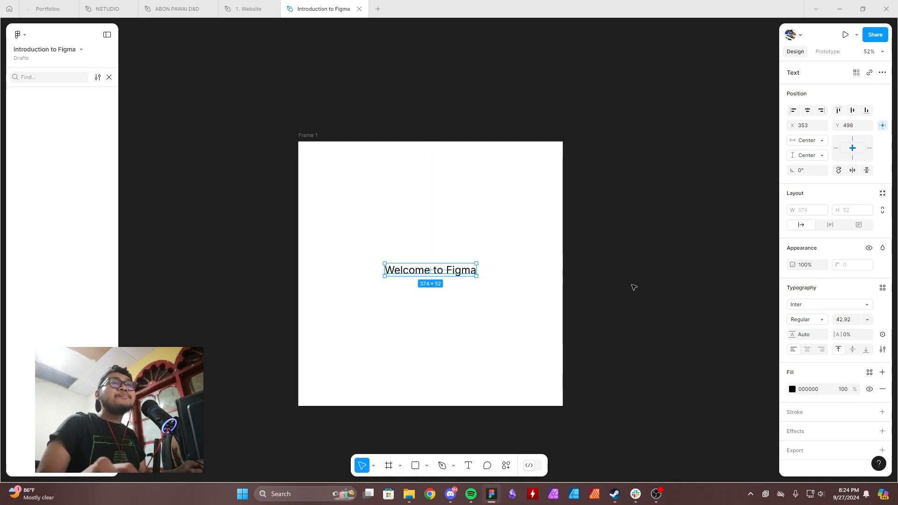
pyautogui.click(852, 110)
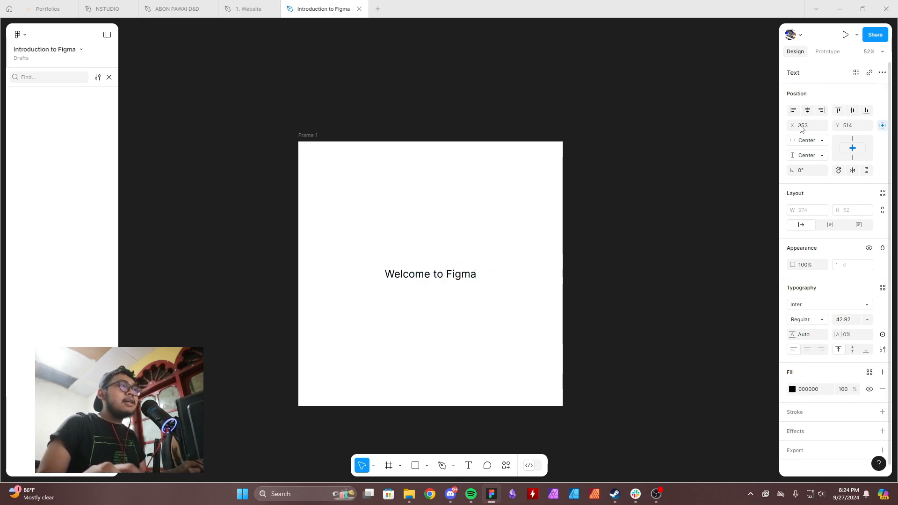
pyautogui.press('k')
pyautogui.moveTo(454, 267); pyautogui.dragTo(441, 246)
pyautogui.press('v')
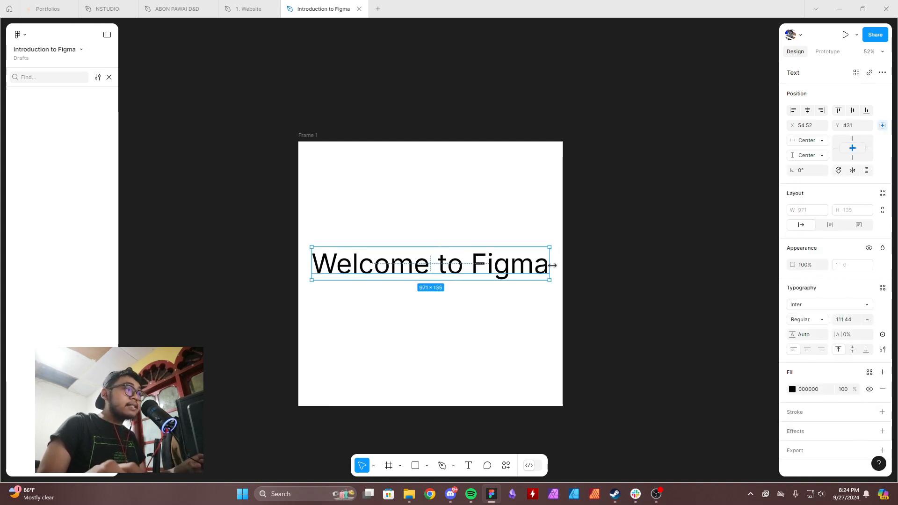
# Narrow the text box to about 618 wide, and centre both its text and the box horizontally.
pyautogui.moveTo(553, 265); pyautogui.dragTo(462, 266)
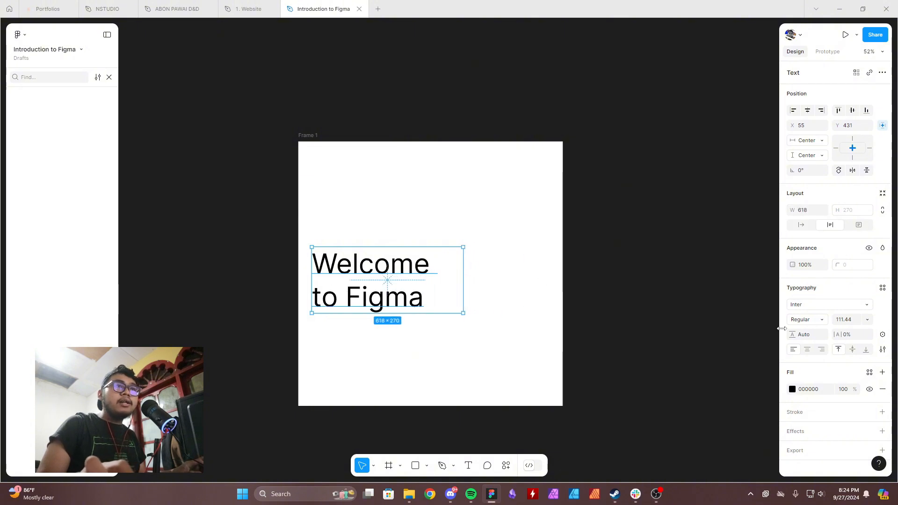
pyautogui.click(808, 352)
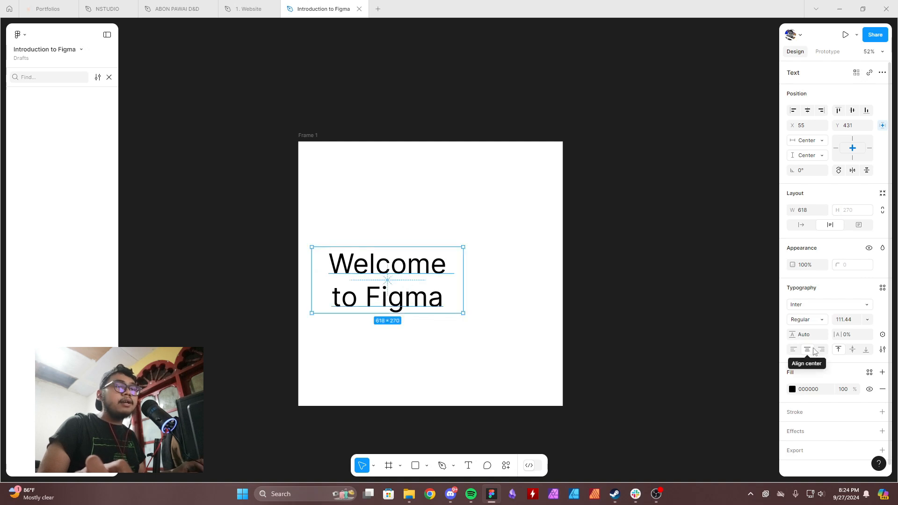
pyautogui.click(807, 110)
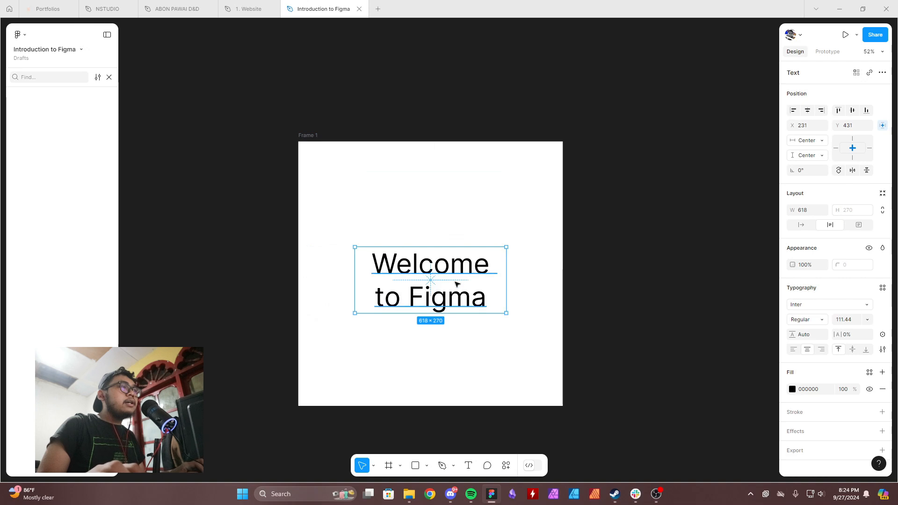
# Cut "Welcome to" out of the heading so it reads "Figma", and set its text box to auto width.
pyautogui.moveTo(456, 283); pyautogui.dragTo(456, 188)
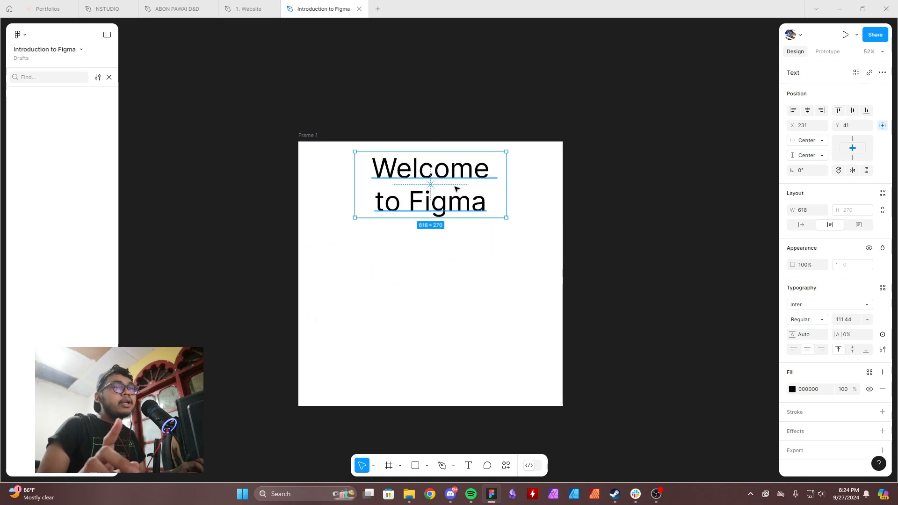
pyautogui.doubleClick(409, 204)
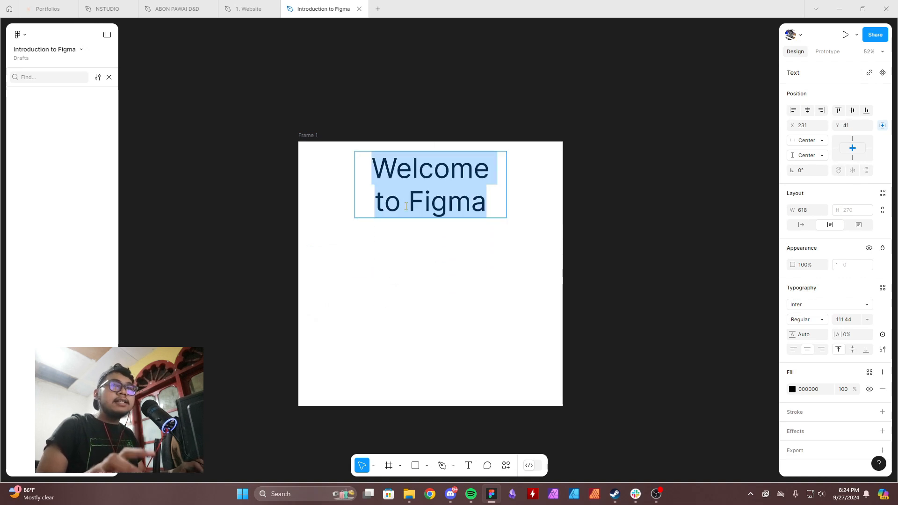
pyautogui.moveTo(406, 206); pyautogui.dragTo(326, 135)
pyautogui.hotkey('ctrl', 'c')
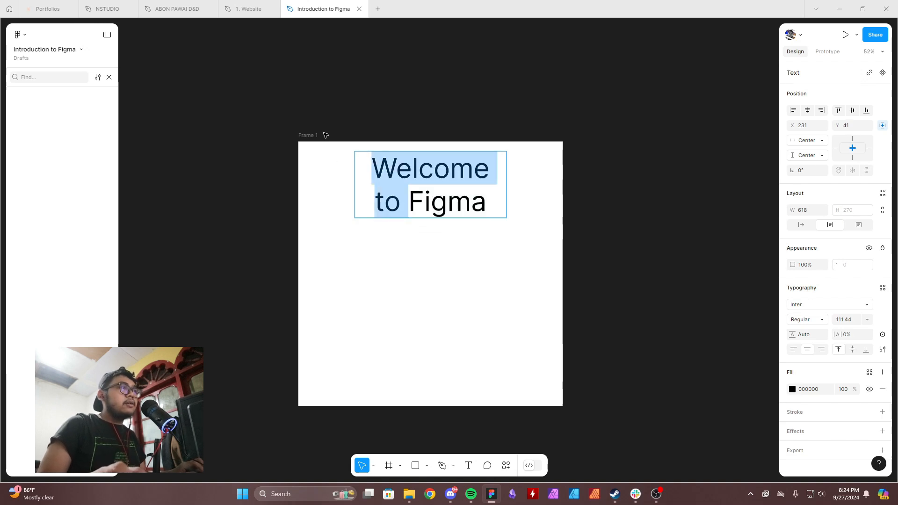
pyautogui.press('BackSpace')
pyautogui.press('Escape')
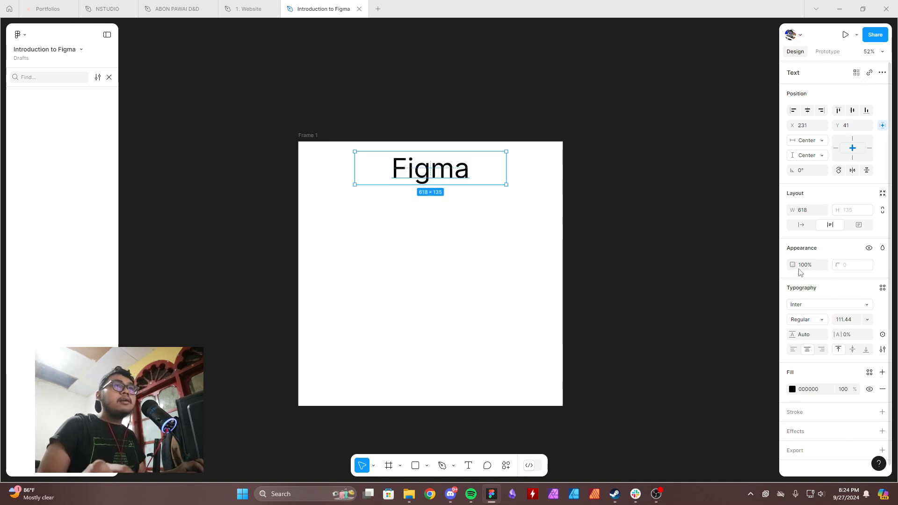
pyautogui.click(801, 224)
# Place the "Figma" text near the frame's centre, with a copy directly above it reading "Welcome to" without a trailing space.
pyautogui.moveTo(456, 177); pyautogui.dragTo(484, 249)
pyautogui.doubleClick(461, 235)
pyautogui.hotkey('ctrl', 'v')
pyautogui.click(546, 277)
pyautogui.doubleClick(485, 250)
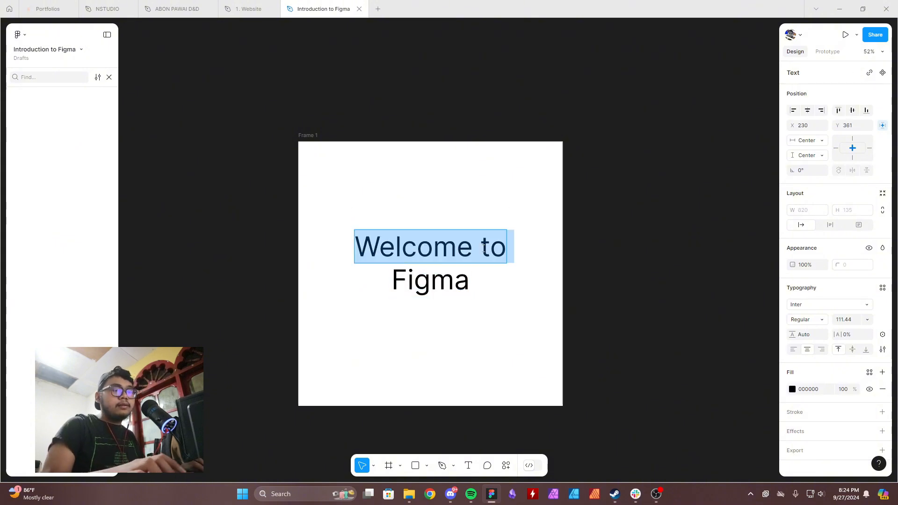
pyautogui.press('Right')
pyautogui.press('BackSpace')
# Scale the "Welcome to" text down to a font size of about 36 and line it up centred above "Figma".
pyautogui.click(536, 174)
pyautogui.keyDown('shift'); pyautogui.moveTo(458, 244); pyautogui.dragTo(463, 245); pyautogui.keyUp('shift')
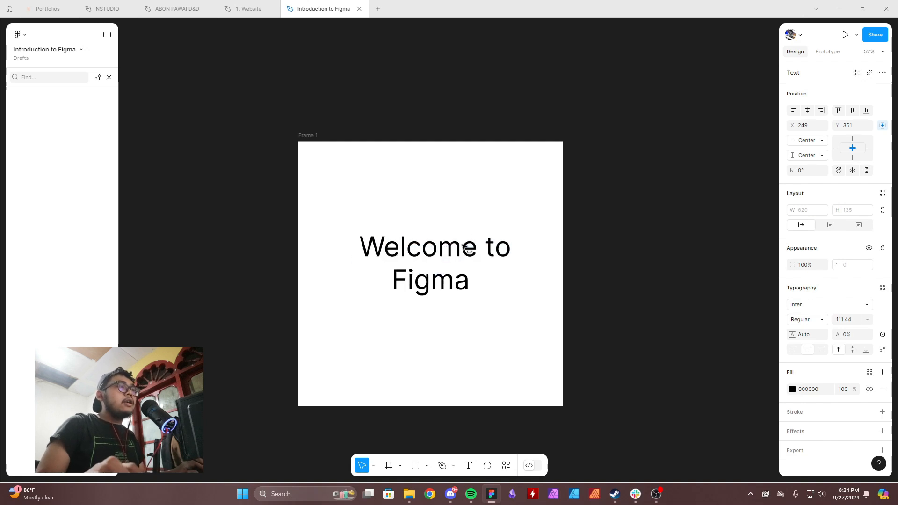
pyautogui.click(460, 284)
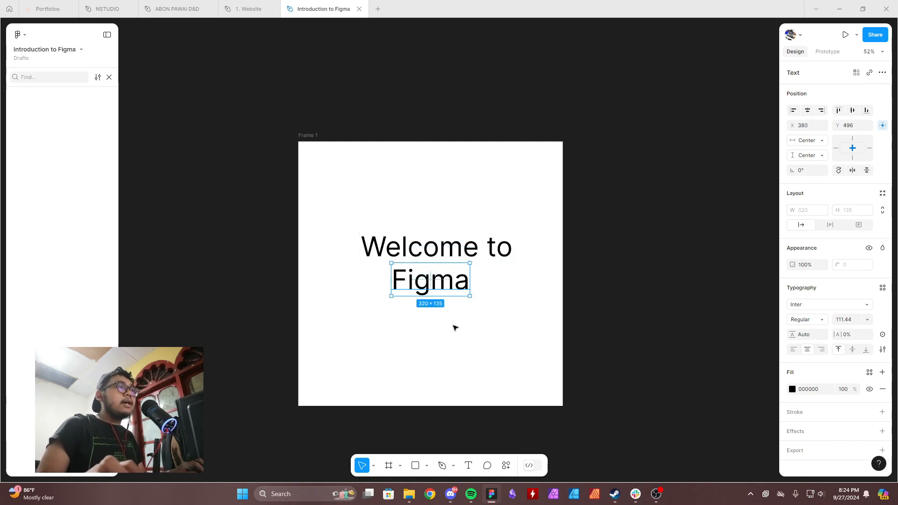
pyautogui.click(462, 245)
pyautogui.click(440, 275)
pyautogui.click(443, 244)
pyautogui.press('k')
pyautogui.moveTo(441, 230); pyautogui.dragTo(437, 251)
pyautogui.moveTo(440, 287); pyautogui.dragTo(447, 289)
pyautogui.click(481, 322)
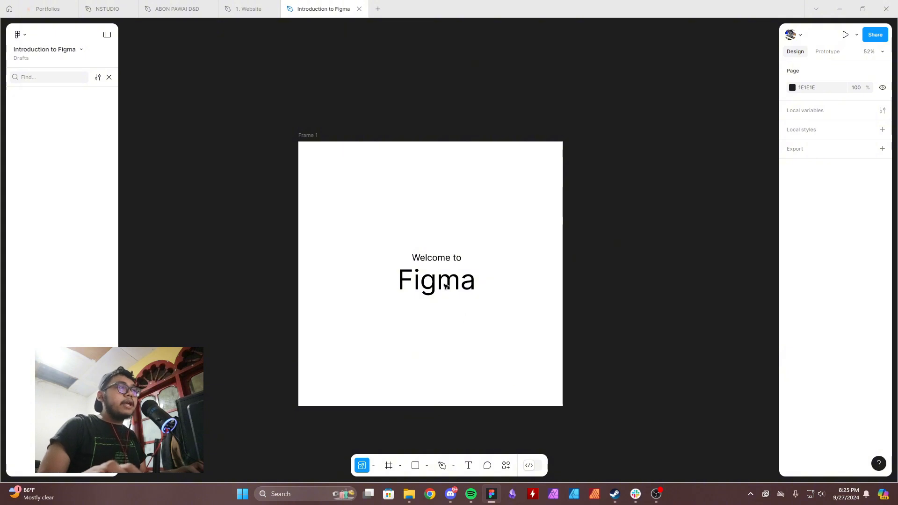
# Demonstrate selecting both text layers together with the Move tool, by adding to the selection and by marquee.
pyautogui.click(439, 270)
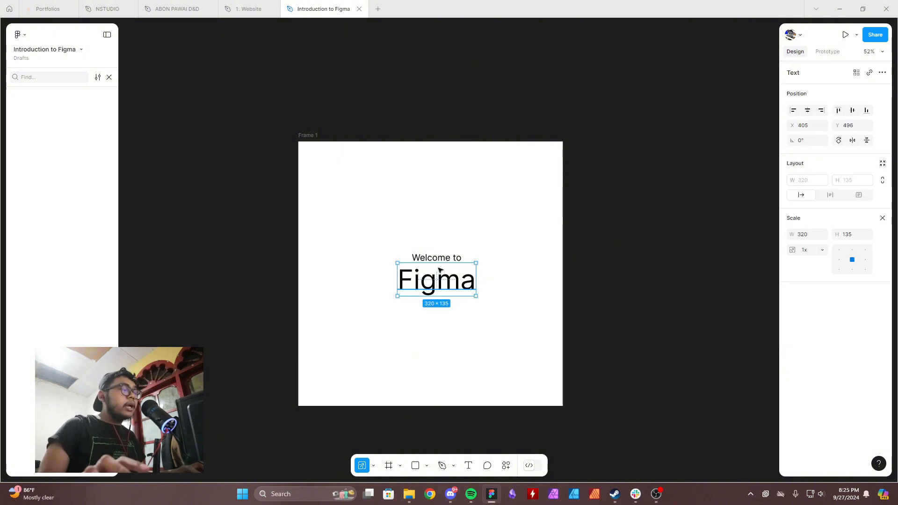
pyautogui.press('v')
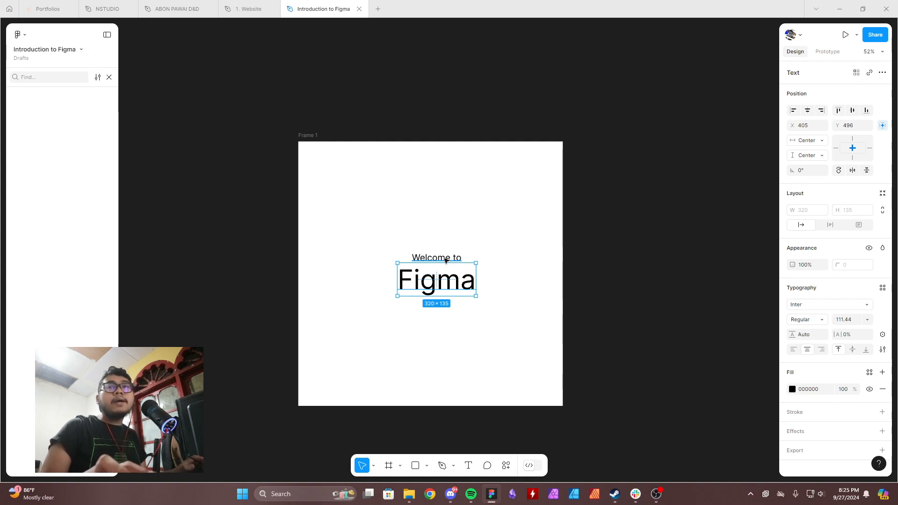
pyautogui.keyDown('shift'); pyautogui.click(446, 258); pyautogui.keyUp('shift')
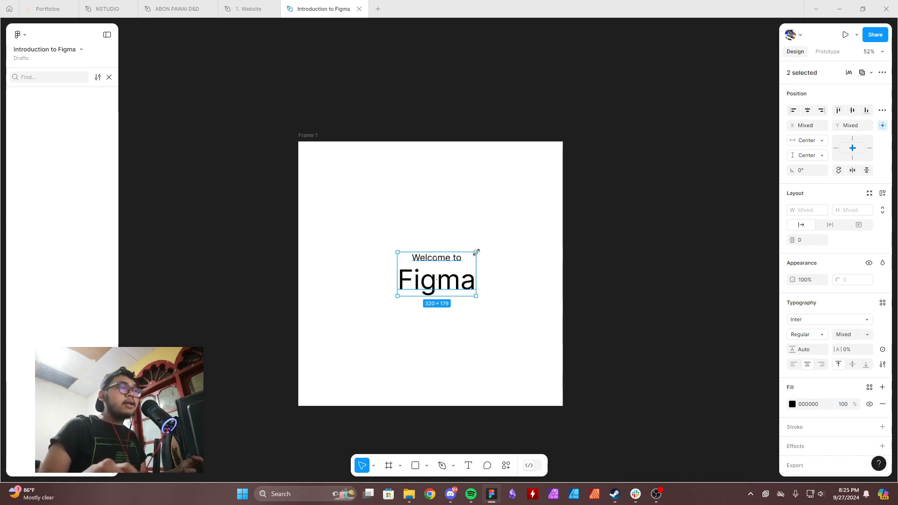
pyautogui.moveTo(516, 341); pyautogui.dragTo(405, 263)
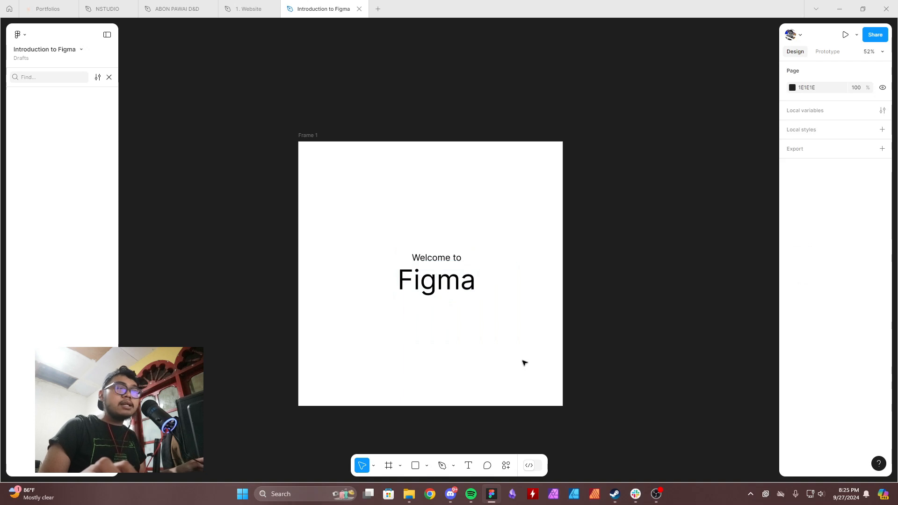
pyautogui.moveTo(552, 363); pyautogui.dragTo(343, 195)
pyautogui.click(482, 346)
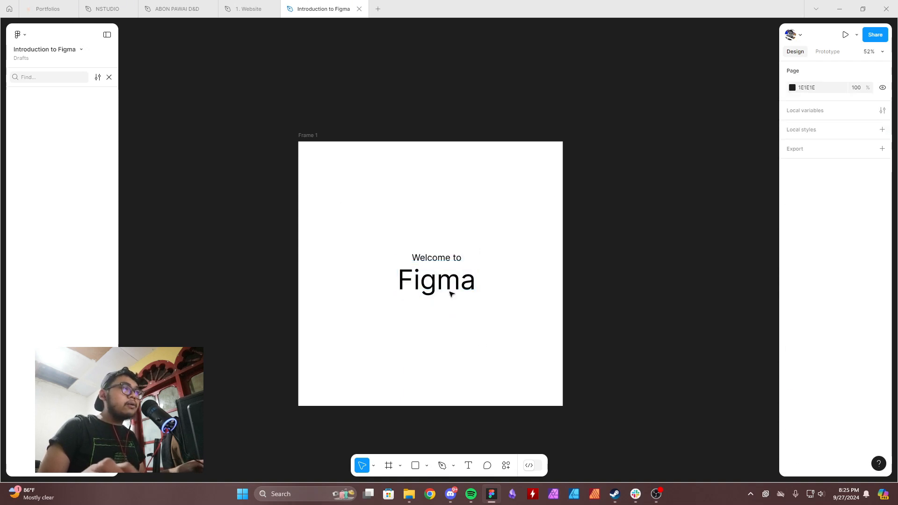
# Select both the "Figma" and "Welcome to" texts and close the layer search to show the Layers list.
pyautogui.click(449, 288)
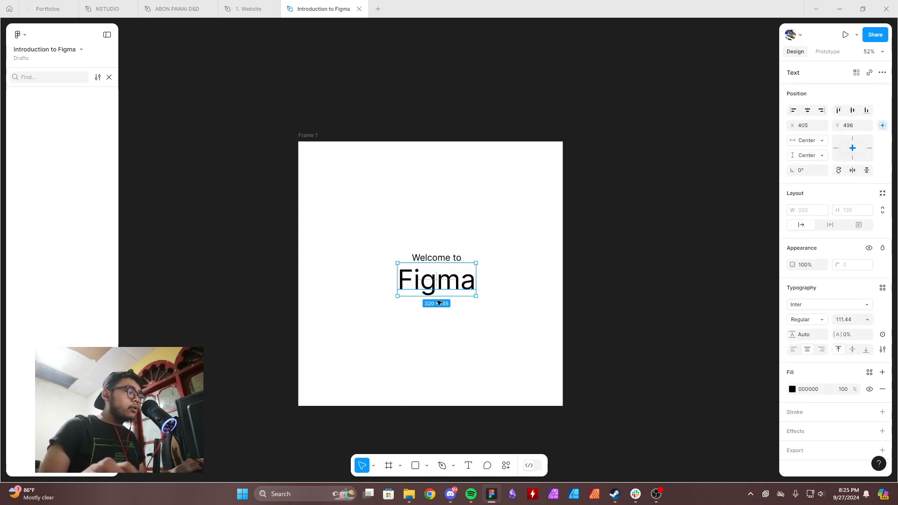
pyautogui.keyDown('shift'); pyautogui.click(437, 258); pyautogui.keyUp('shift')
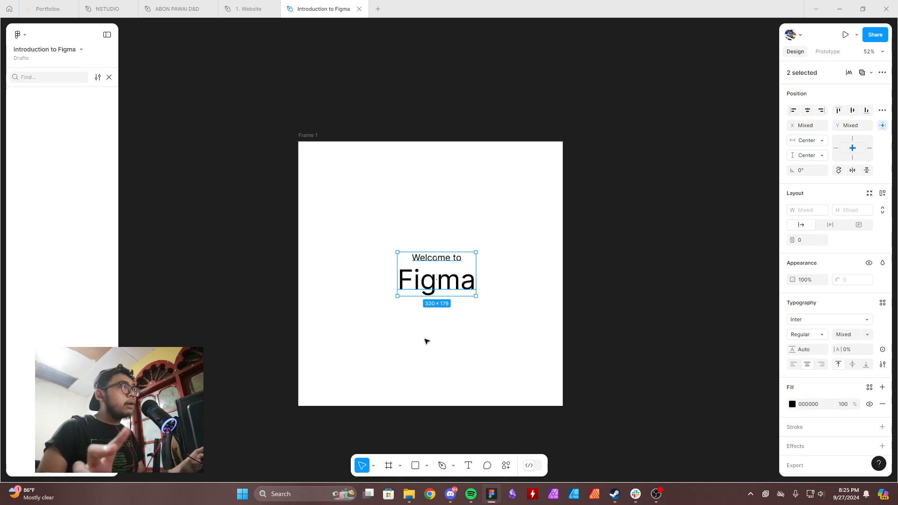
pyautogui.scroll(-1, 870, 463)
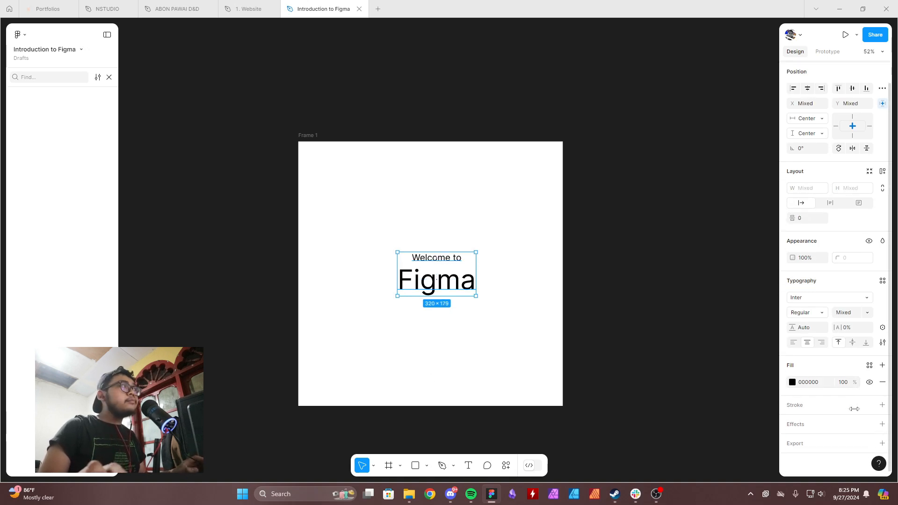
pyautogui.click(109, 77)
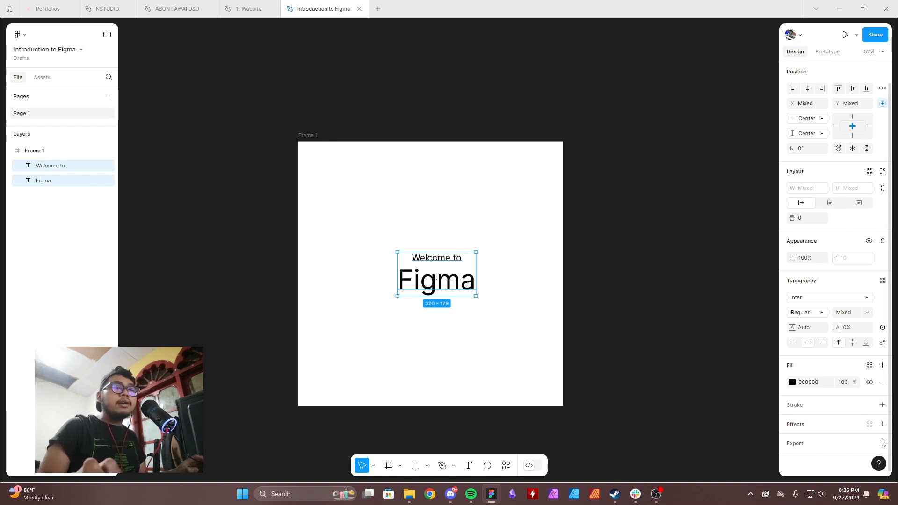
# Try title case on both texts in the type settings, and set their case to uppercase.
pyautogui.click(883, 344)
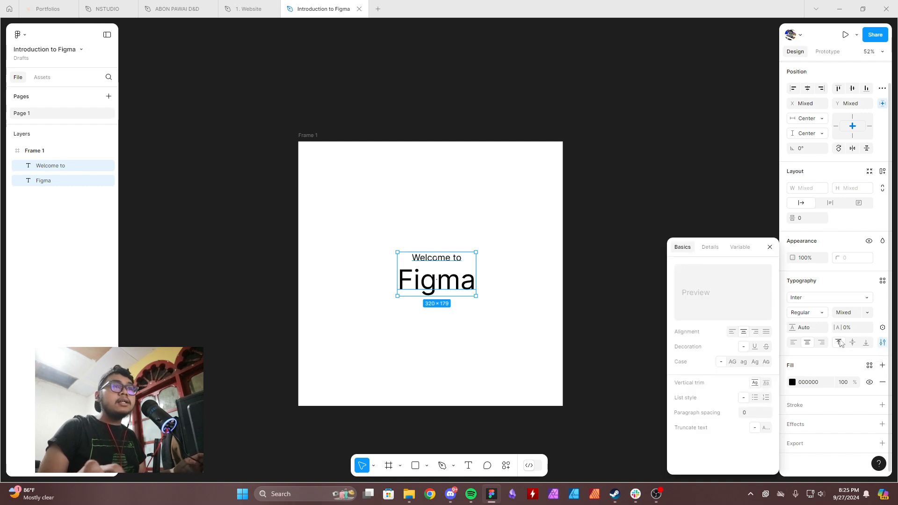
pyautogui.click(757, 364)
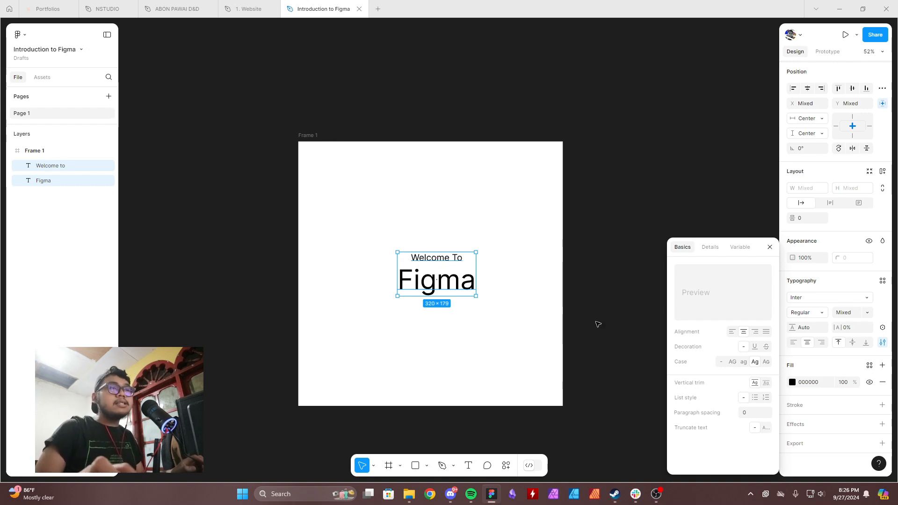
pyautogui.click(732, 362)
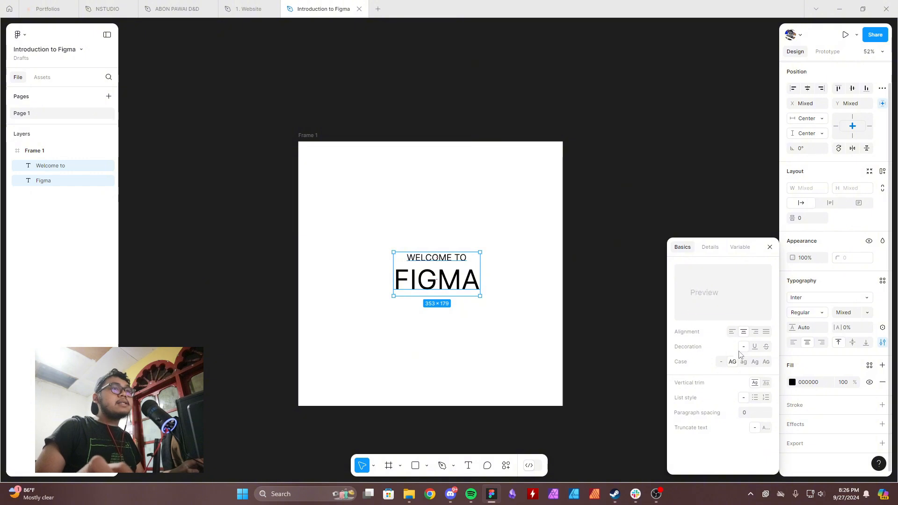
pyautogui.click(480, 332)
# Set the font weight of the "Figma" text to Bold.
pyautogui.click(458, 282)
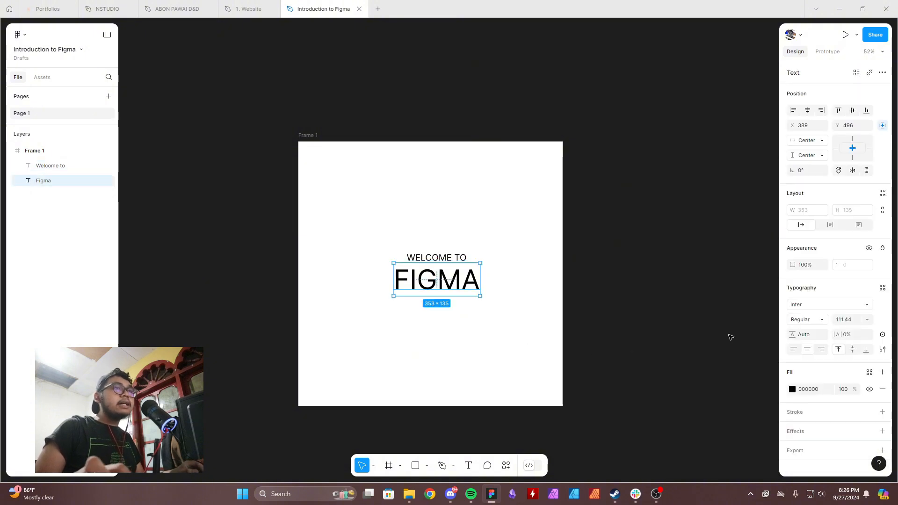
pyautogui.click(824, 321)
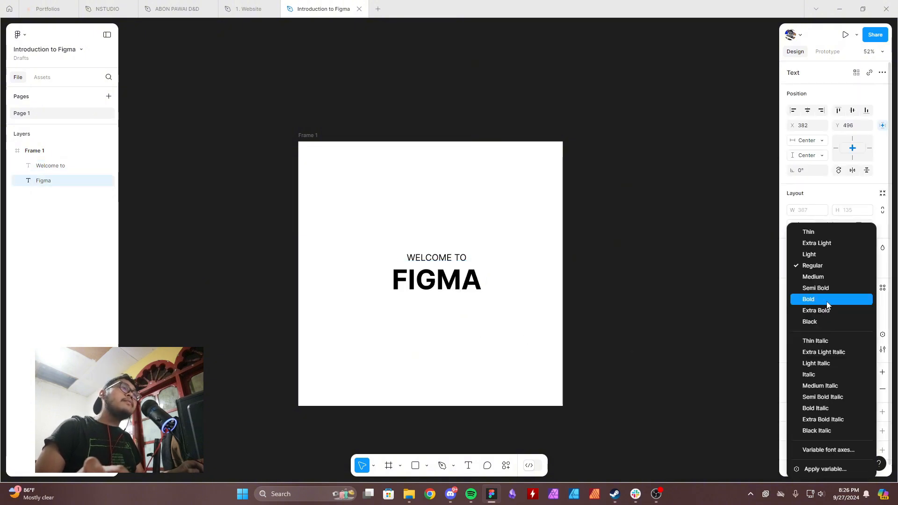
pyautogui.click(827, 299)
pyautogui.click(429, 259)
pyautogui.click(440, 281)
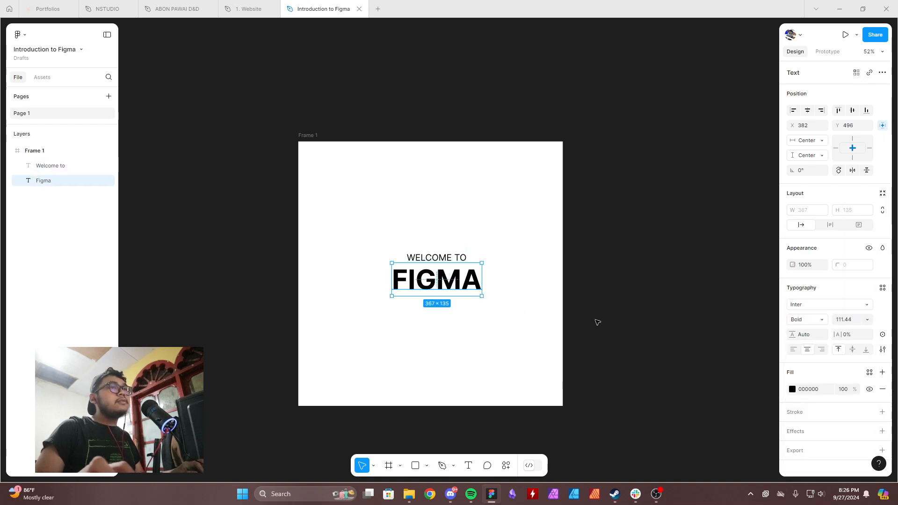
# Try a font size of 111 on the "Figma" text, and set it to 112.
pyautogui.scroll(5, 443, 290)
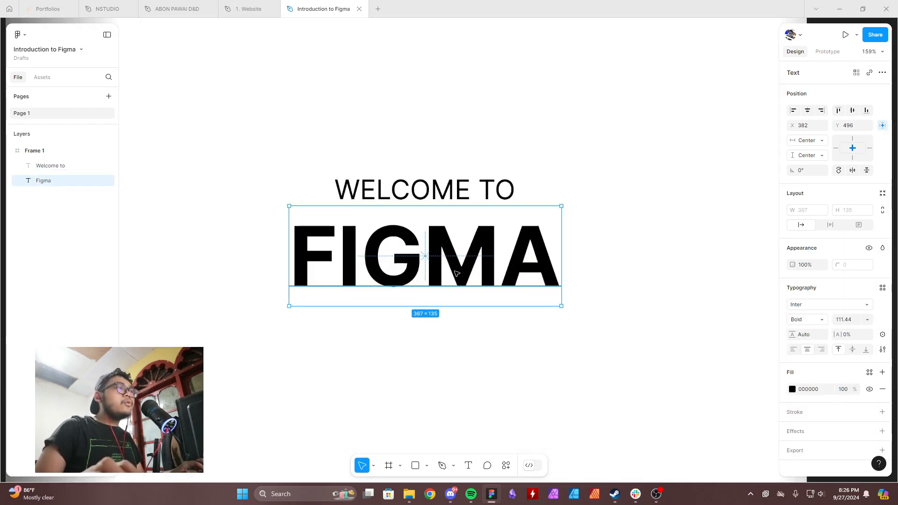
pyautogui.click(851, 321)
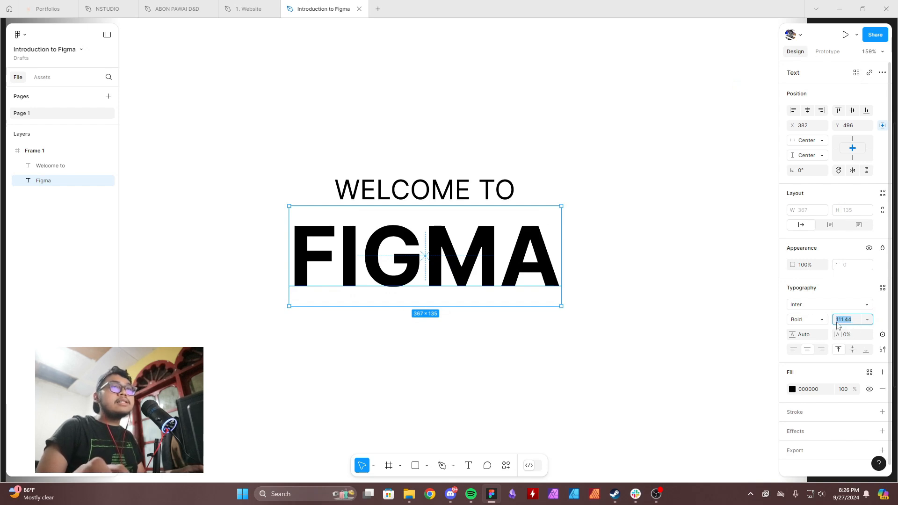
pyautogui.scroll(-2, 651, 311)
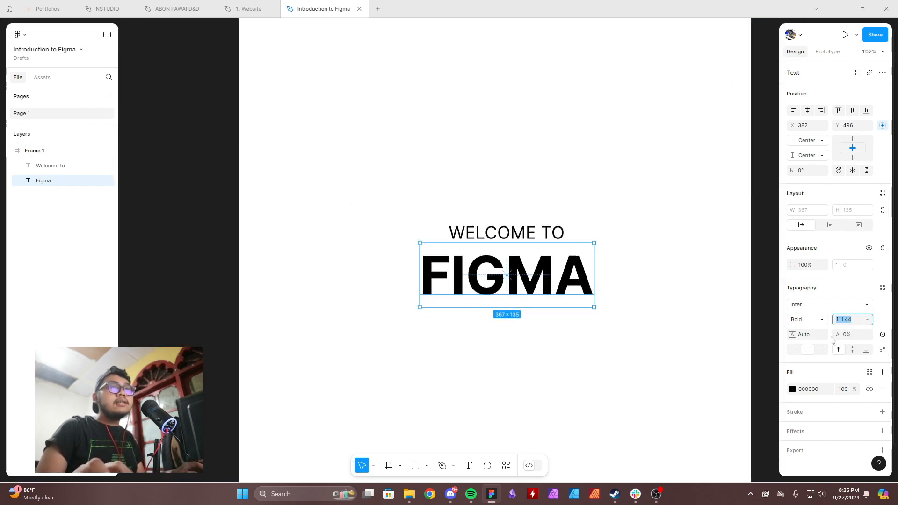
pyautogui.click(854, 325)
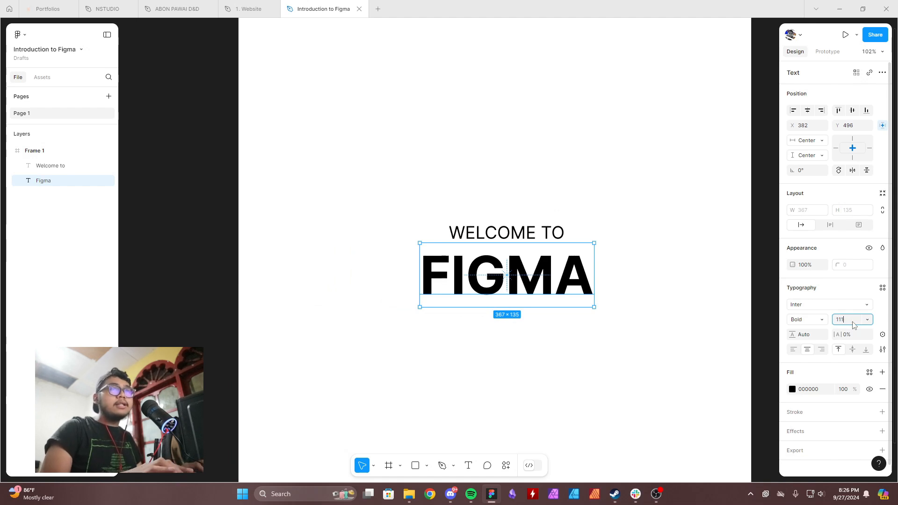
pyautogui.press('Return')
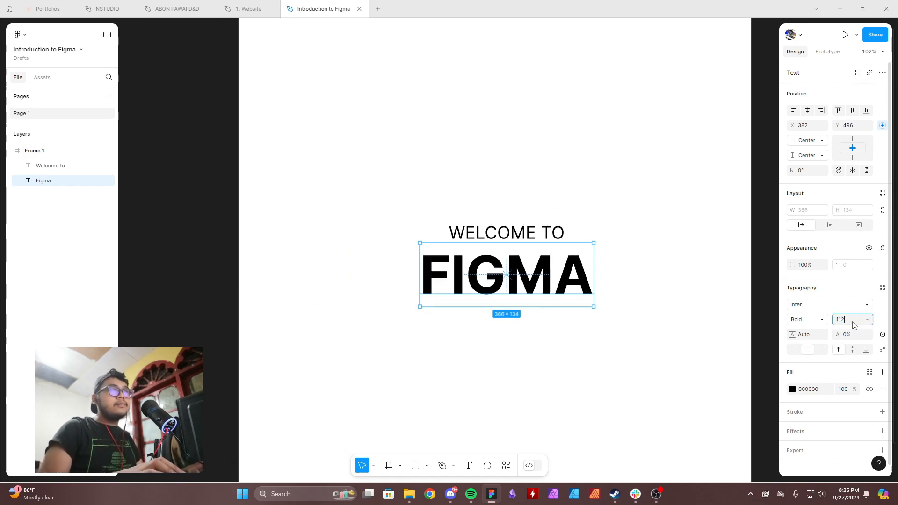
pyautogui.press('Return')
pyautogui.scroll(-3, 609, 299)
pyautogui.moveTo(622, 299); pyautogui.dragTo(589, 287)
# Tighten the letter spacing of the "Figma" text to -5%.
pyautogui.scroll(2, 592, 291)
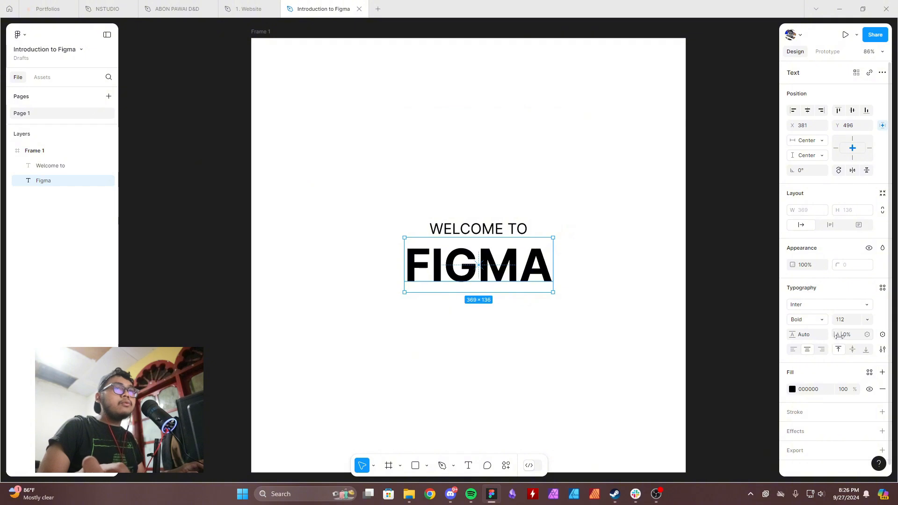
pyautogui.scroll(3, 533, 281)
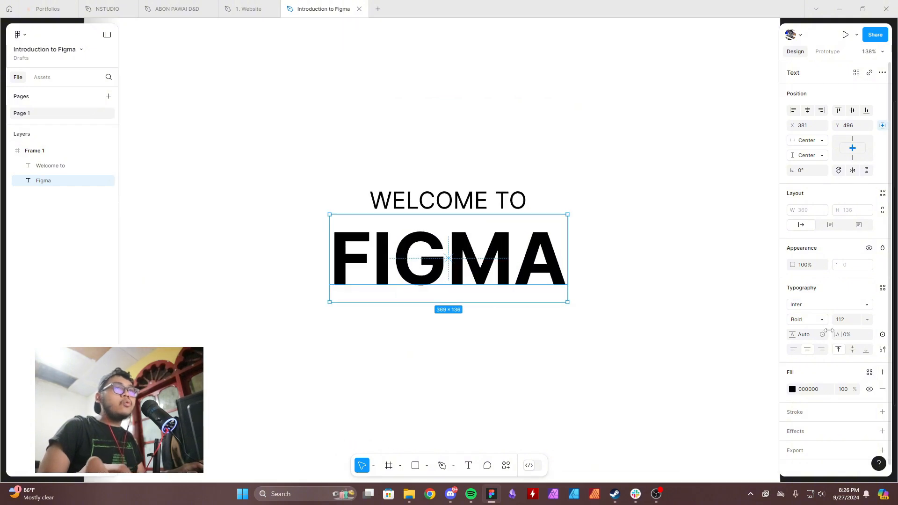
pyautogui.moveTo(829, 331); pyautogui.dragTo(718, 341)
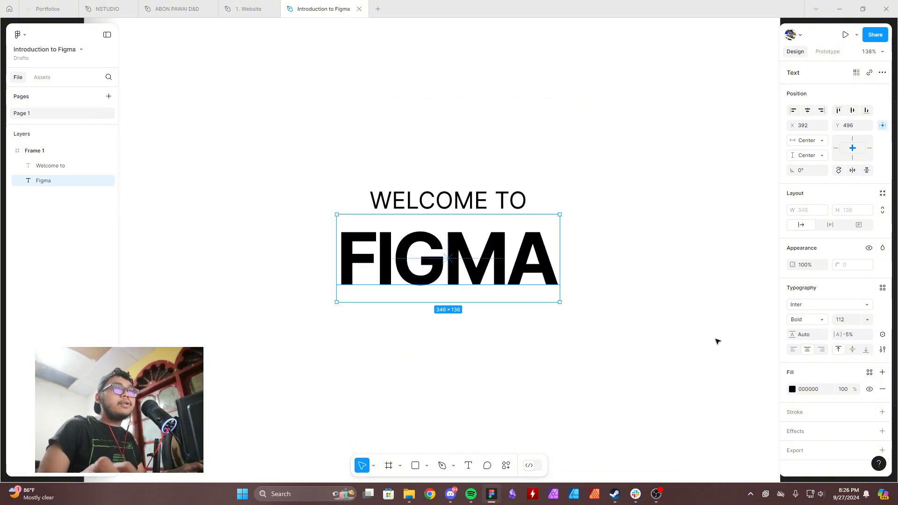
pyautogui.click(602, 331)
pyautogui.scroll(-8, 602, 331)
pyautogui.moveTo(602, 331); pyautogui.dragTo(585, 325)
pyautogui.scroll(3, 586, 325)
pyautogui.click(556, 304)
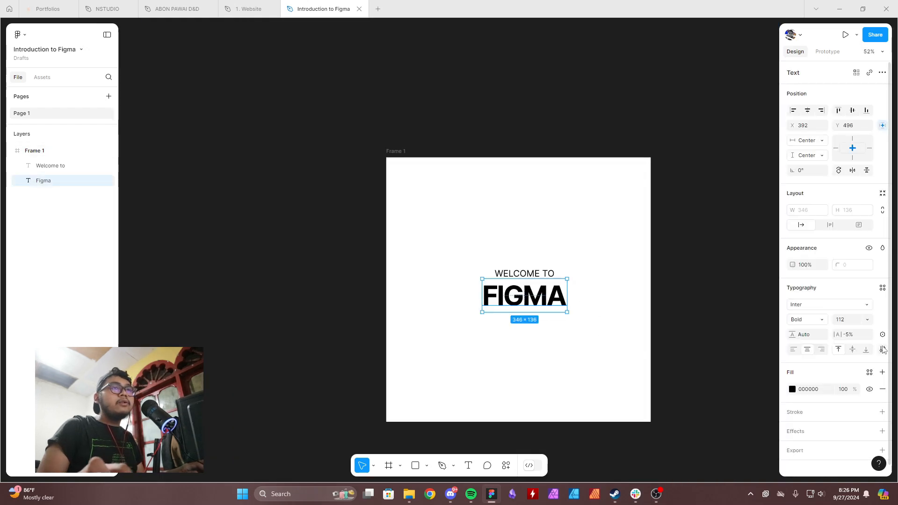
# Move the "Welcome to" text up away from "Figma" and append "jakarta" to it.
pyautogui.scroll(4, 634, 321)
pyautogui.click(462, 230)
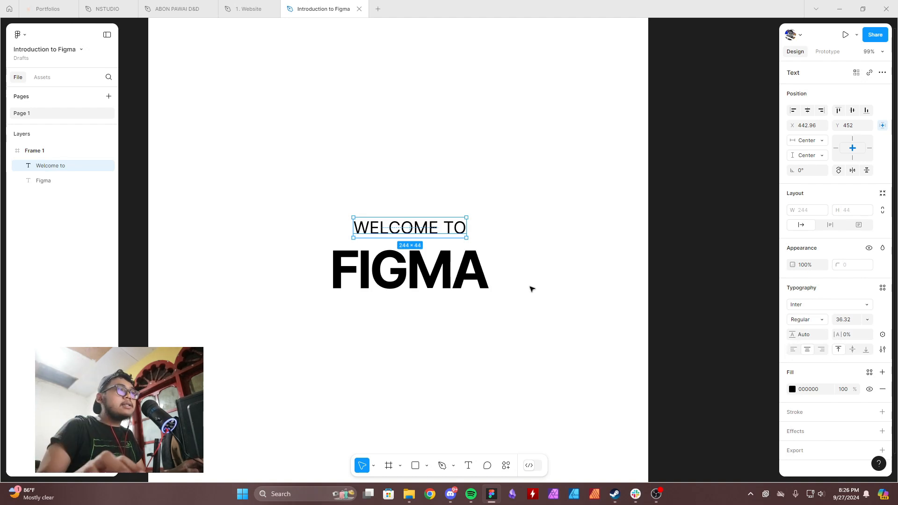
pyautogui.moveTo(464, 230); pyautogui.dragTo(471, 147)
pyautogui.doubleClick(471, 147)
pyautogui.press('Escape')
pyautogui.doubleClick(471, 147)
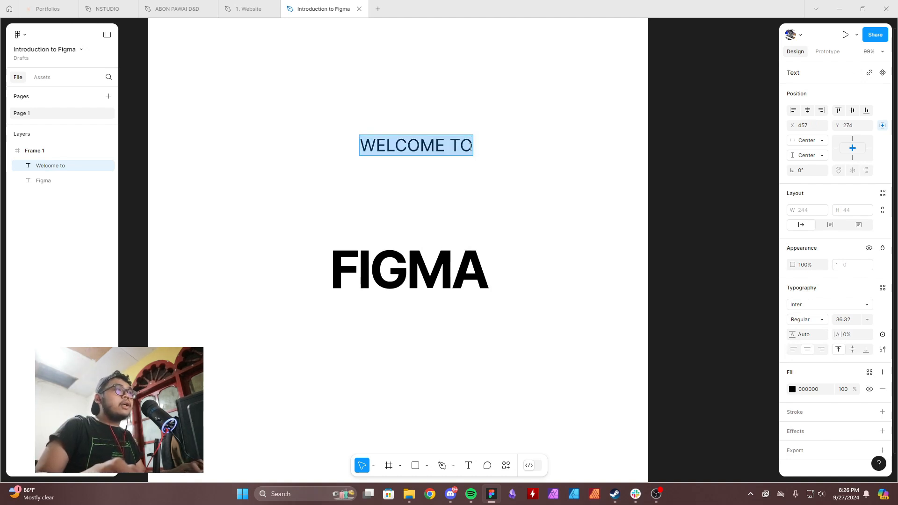
pyautogui.click(471, 149)
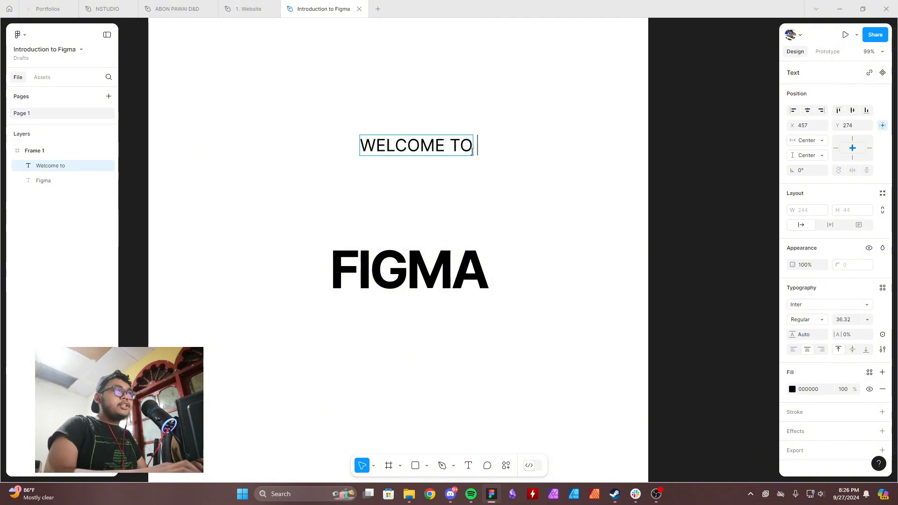
pyautogui.write('jakarta')
pyautogui.press('Escape')
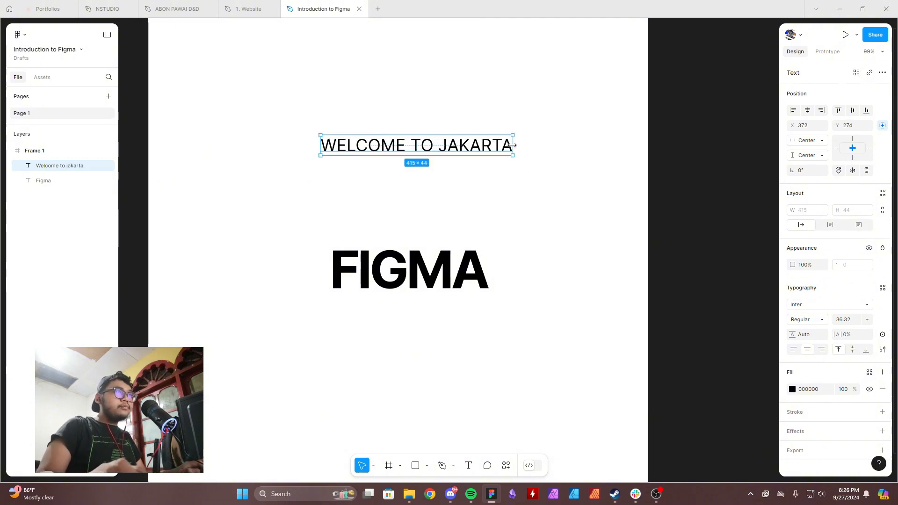
# Try wrapping "Welcome to jakarta" at 329 wide with a 138.9% line height, and undo both changes.
pyautogui.moveTo(513, 145); pyautogui.dragTo(473, 145)
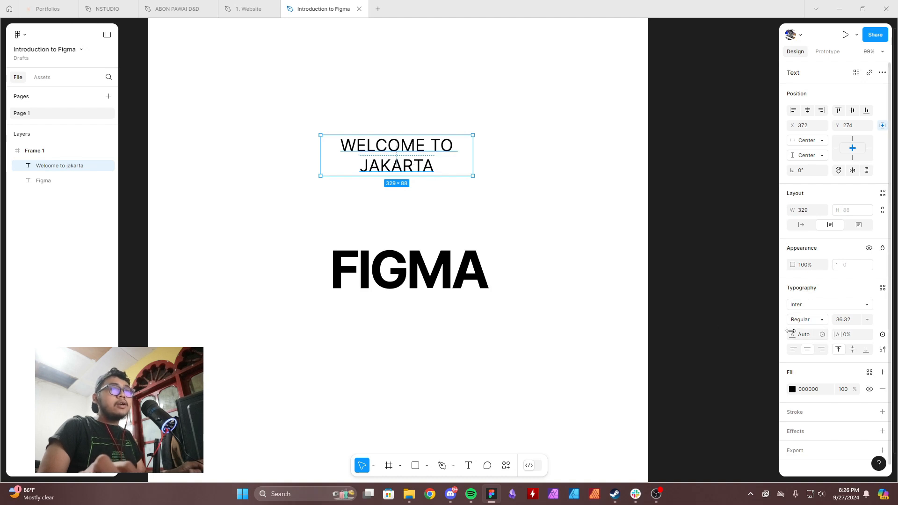
pyautogui.moveTo(794, 336)
pyautogui.mouseDown()
pyautogui.moveTo(824, 337)
pyautogui.moveTo(240, 350)
pyautogui.moveTo(779, 336)
pyautogui.mouseUp()
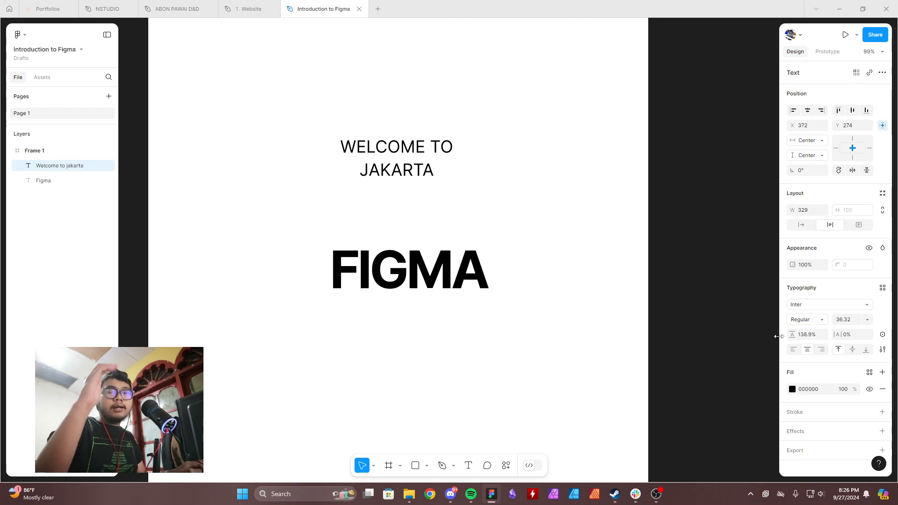
pyautogui.hotkey('ctrl', 'z')
pyautogui.hotkey('ctrl', 'z')
pyautogui.hotkey('ctrl', 'z')
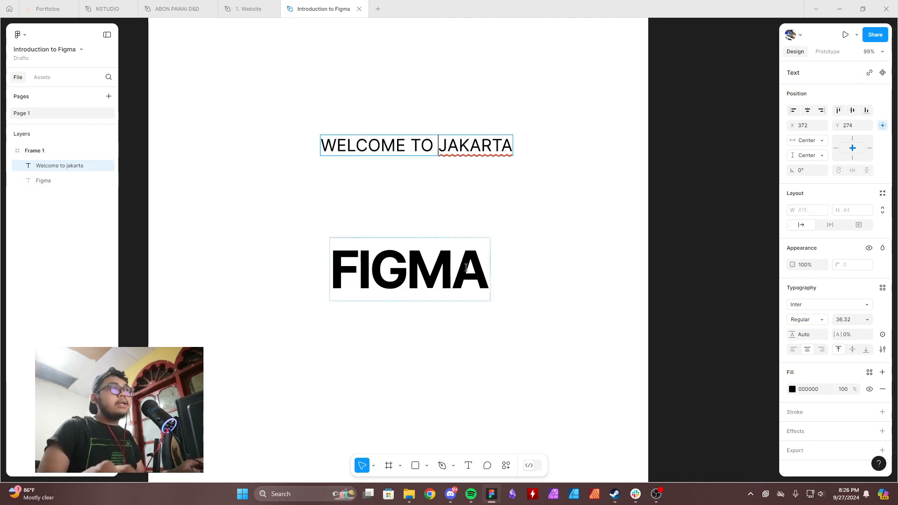
# Remove "jakarta" from the upper text and finish editing it.
pyautogui.hotkey('ctrl', 'BackSpace')
pyautogui.press('BackSpace')
pyautogui.click(485, 233)
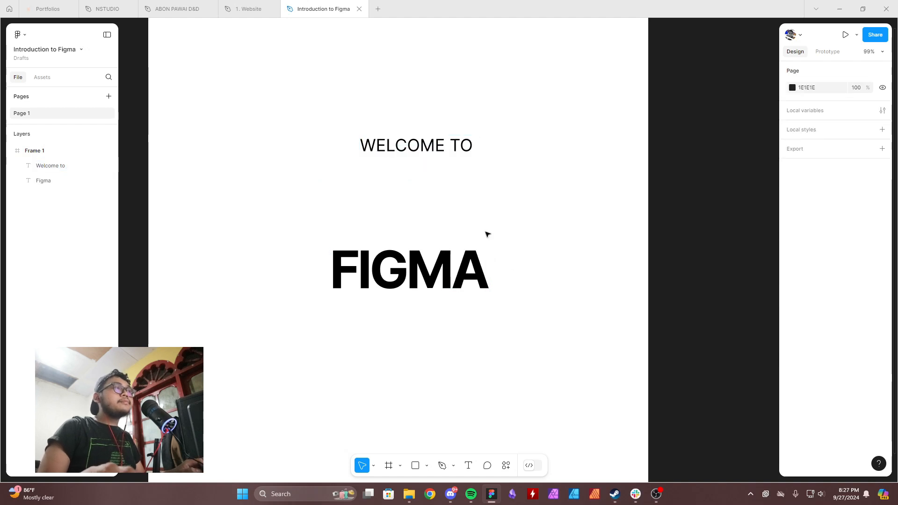
# Move "Welcome to" back to just above "Figma" and center both texts horizontally in the frame.
pyautogui.click(433, 175)
pyautogui.moveTo(433, 175); pyautogui.dragTo(434, 236)
pyautogui.hotkey('shift', '1')
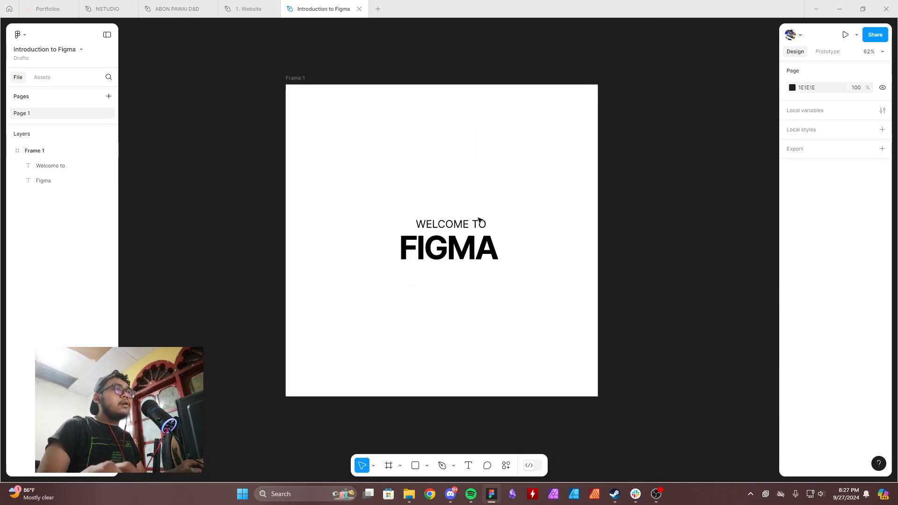
pyautogui.click(583, 177)
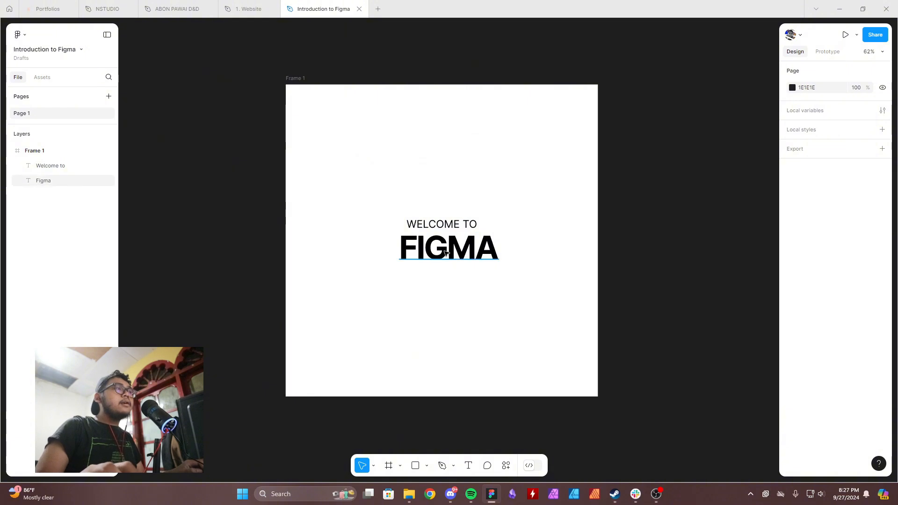
pyautogui.click(447, 253)
pyautogui.click(808, 110)
pyautogui.click(449, 224)
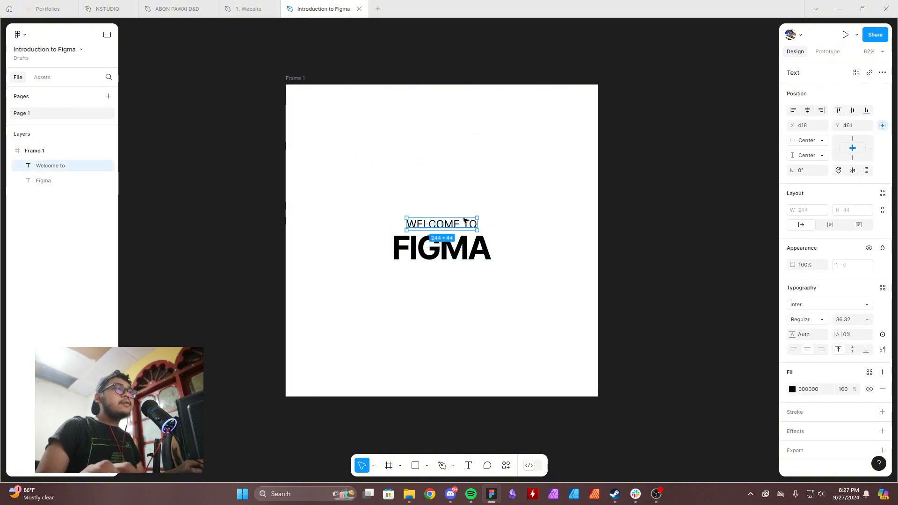
# Scale both texts together about their center until "Figma" is about 897 wide.
pyautogui.scroll(-4, 479, 215)
pyautogui.click(506, 217)
pyautogui.scroll(2, 500, 229)
pyautogui.moveTo(507, 255); pyautogui.dragTo(397, 195)
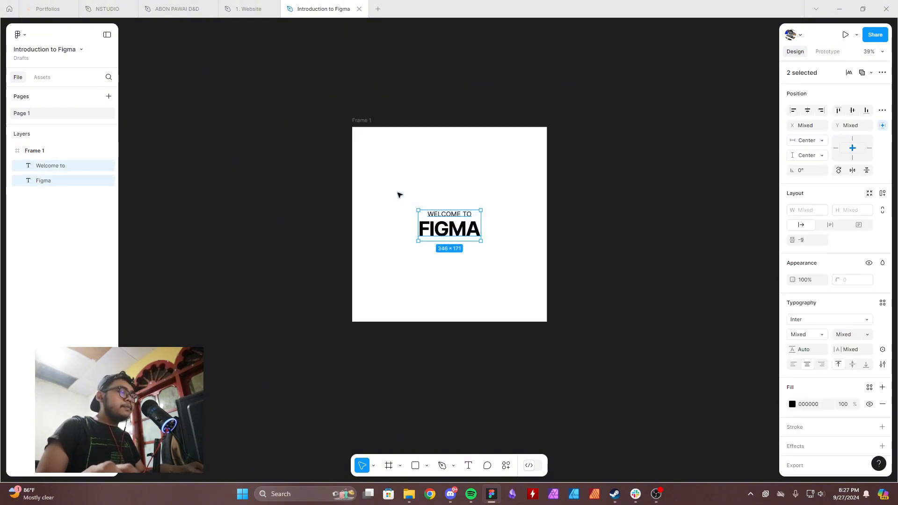
pyautogui.press('k')
pyautogui.moveTo(449, 210); pyautogui.dragTo(447, 185)
pyautogui.click(584, 201)
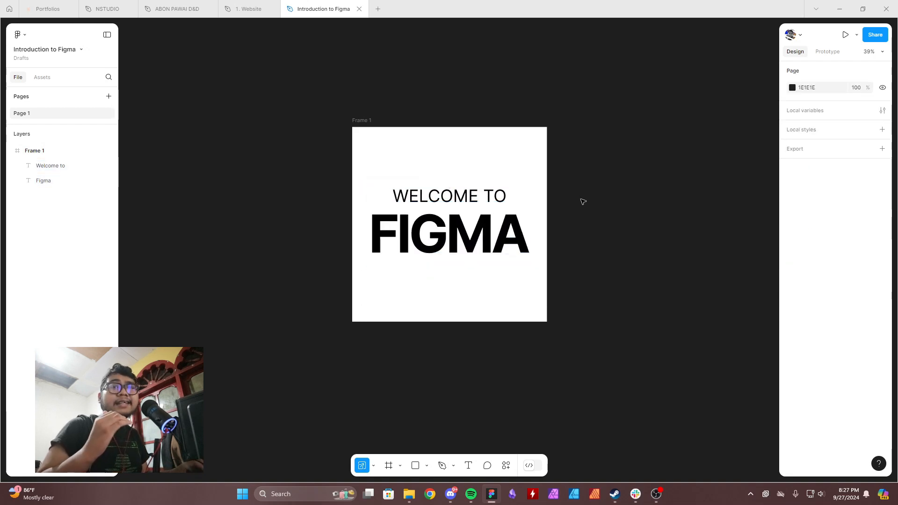
# Scale the "Welcome to" text down on its own, keeping it centered above "Figma".
pyautogui.scroll(3, 494, 199)
pyautogui.click(440, 195)
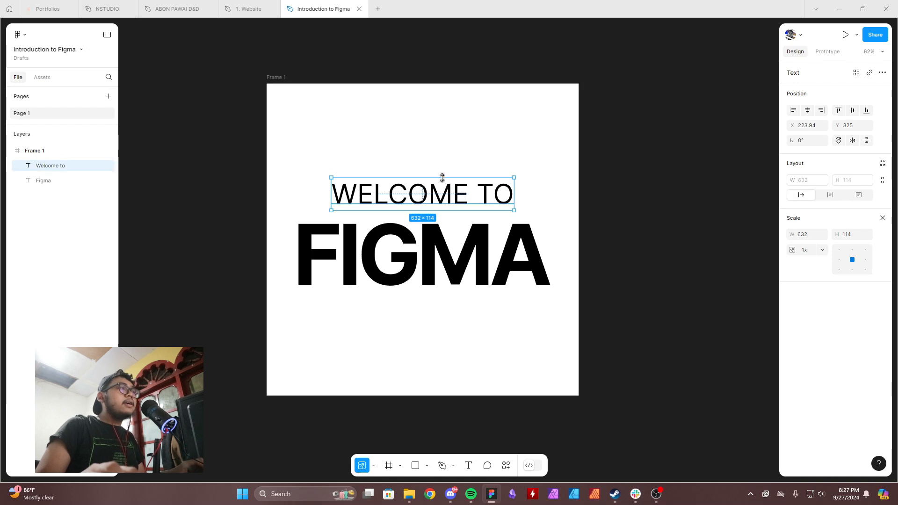
pyautogui.moveTo(440, 184); pyautogui.dragTo(506, 232)
pyautogui.click(454, 174)
# Move both texts together to the upper part of the frame.
pyautogui.scroll(-1, 450, 202)
pyautogui.moveTo(612, 352); pyautogui.dragTo(347, 195)
pyautogui.moveTo(495, 270); pyautogui.dragTo(495, 183)
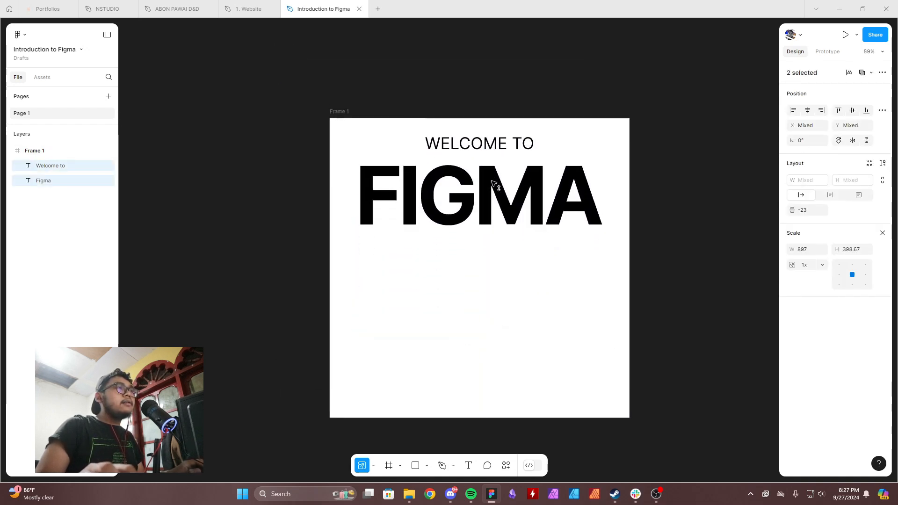
pyautogui.click(557, 270)
pyautogui.scroll(-3, 558, 271)
pyautogui.moveTo(559, 272); pyautogui.dragTo(521, 274)
pyautogui.scroll(3, 524, 270)
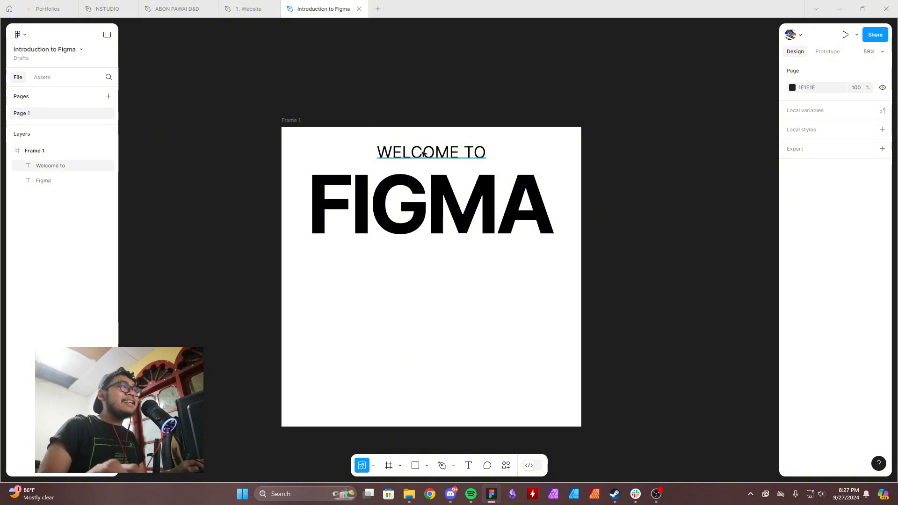
# Undo a trial move of "Welcome to", and shift both texts slightly higher in the frame.
pyautogui.moveTo(453, 152); pyautogui.dragTo(454, 267)
pyautogui.hotkey('ctrl', 'z')
pyautogui.click(453, 206)
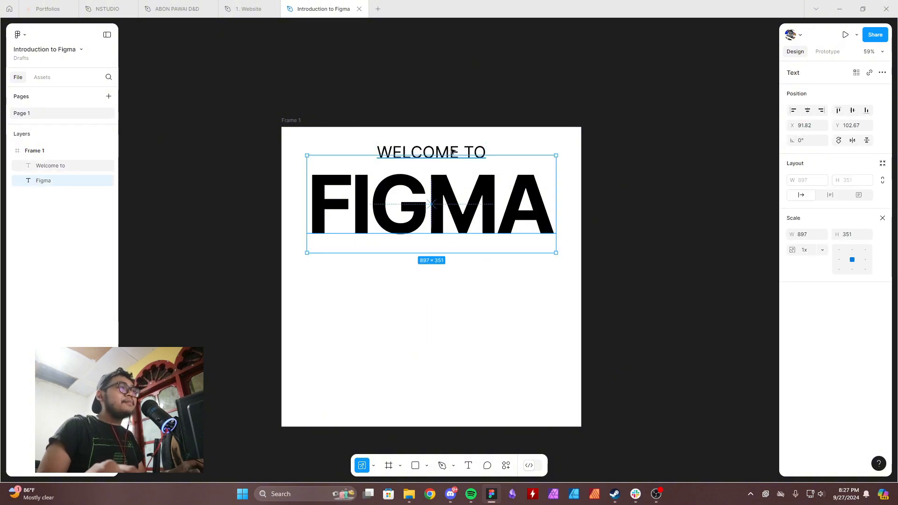
pyautogui.keyDown('shift'); pyautogui.click(453, 151); pyautogui.keyUp('shift')
pyautogui.moveTo(467, 199); pyautogui.dragTo(466, 193)
pyautogui.click(468, 274)
pyautogui.scroll(-4, 468, 274)
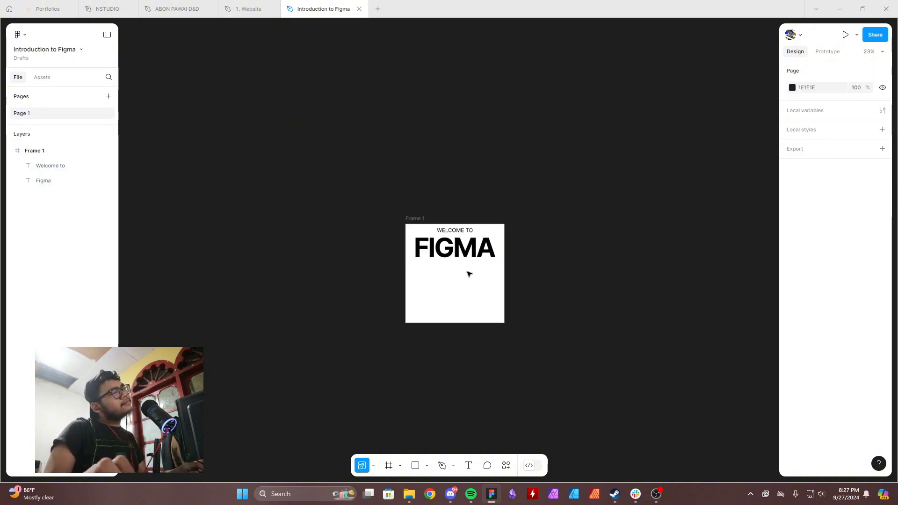
pyautogui.scroll(3, 466, 262)
pyautogui.scroll(2, 462, 248)
pyautogui.click(472, 205)
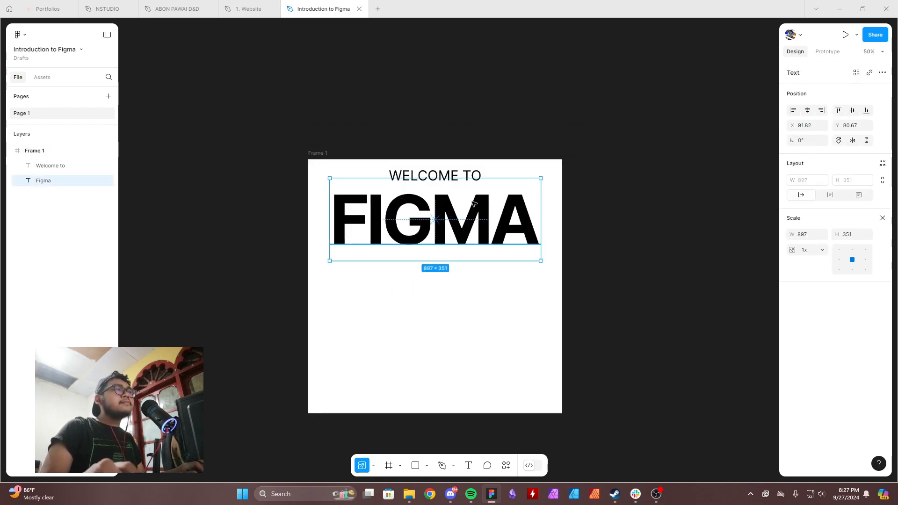
pyautogui.click(467, 287)
pyautogui.scroll(2, 468, 287)
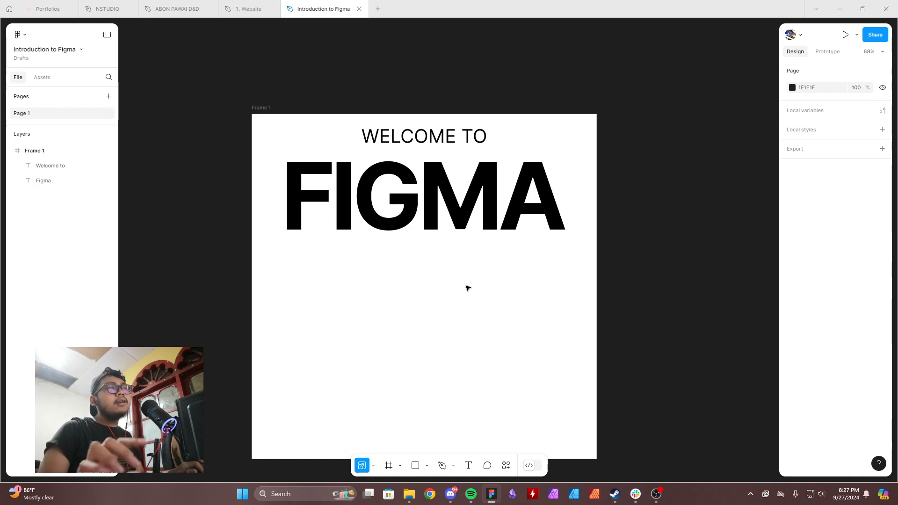
# Move both texts together slightly down from the frame's upper edge.
pyautogui.click(364, 136)
pyautogui.keyDown('shift'); pyautogui.click(463, 220); pyautogui.keyUp('shift')
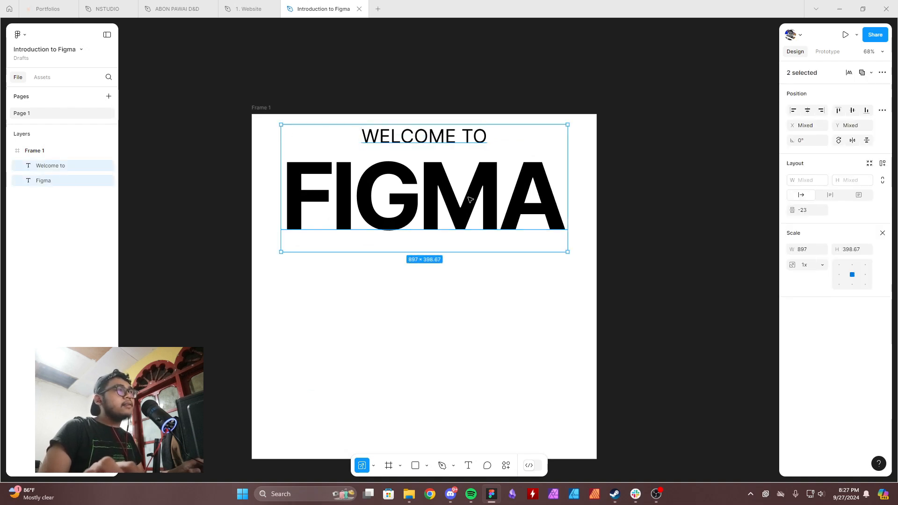
pyautogui.moveTo(462, 230); pyautogui.dragTo(461, 241)
pyautogui.click(462, 298)
pyautogui.scroll(-4, 462, 299)
pyautogui.scroll(1, 469, 287)
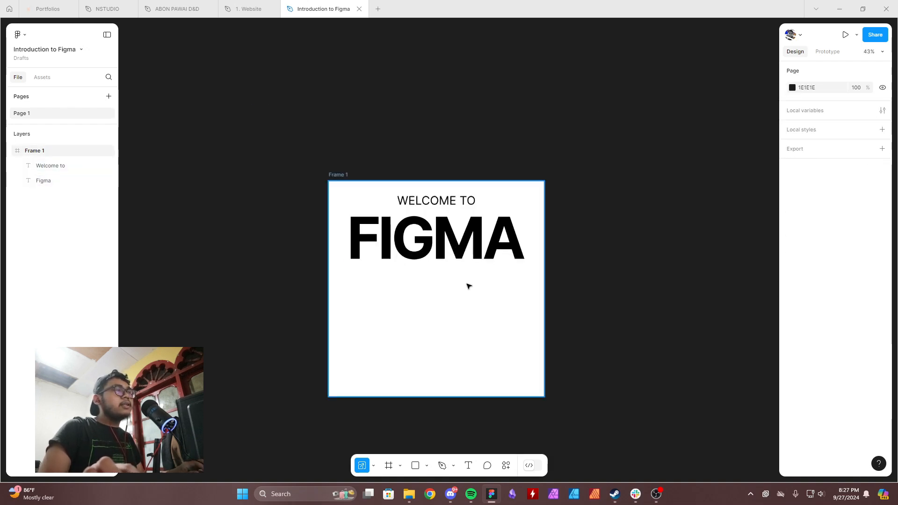
pyautogui.click(500, 262)
pyautogui.click(510, 292)
pyautogui.scroll(-5, 509, 292)
pyautogui.scroll(5, 475, 208)
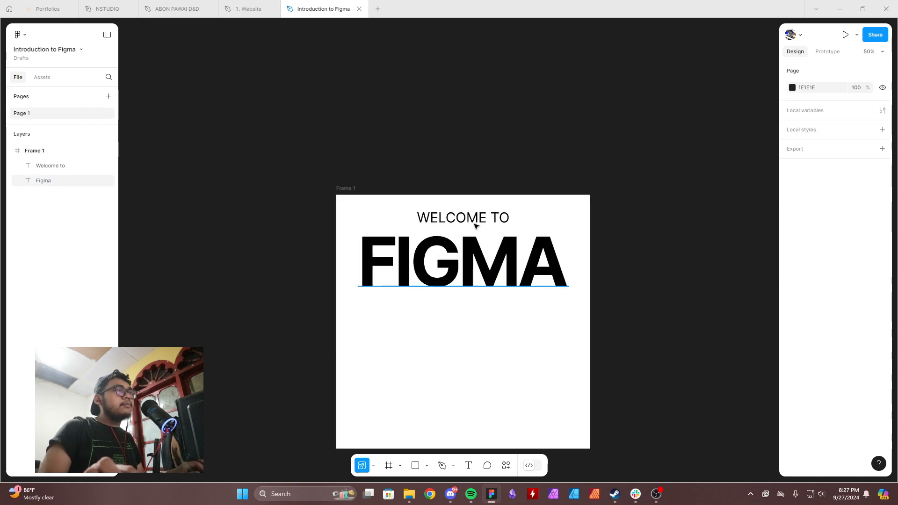
# Scale the "Welcome to" text up to about 682 wide and move "Figma" down beneath it.
pyautogui.click(475, 221)
pyautogui.moveTo(475, 233); pyautogui.dragTo(475, 274)
pyautogui.click(639, 296)
pyautogui.scroll(-3, 639, 296)
pyautogui.scroll(3, 575, 262)
# Set the font size of the "Figma" text to 280.
pyautogui.click(524, 253)
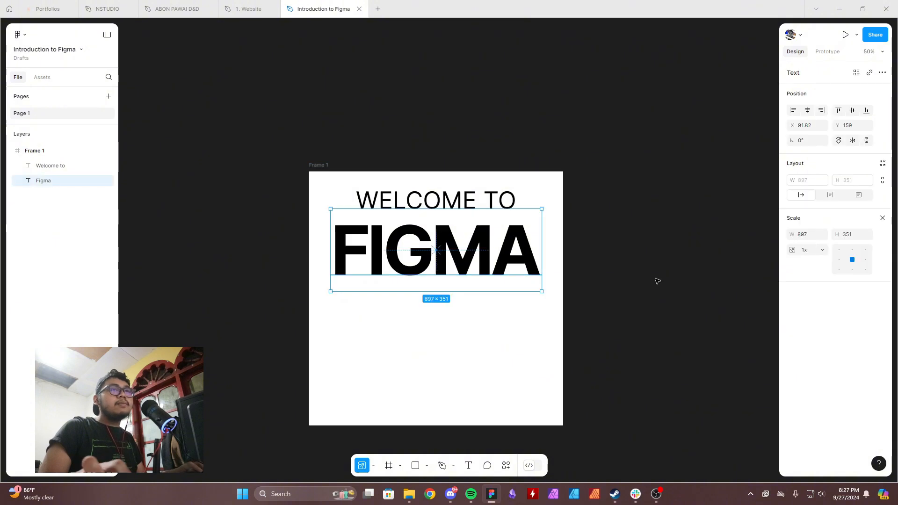
pyautogui.click(858, 320)
pyautogui.write('2')
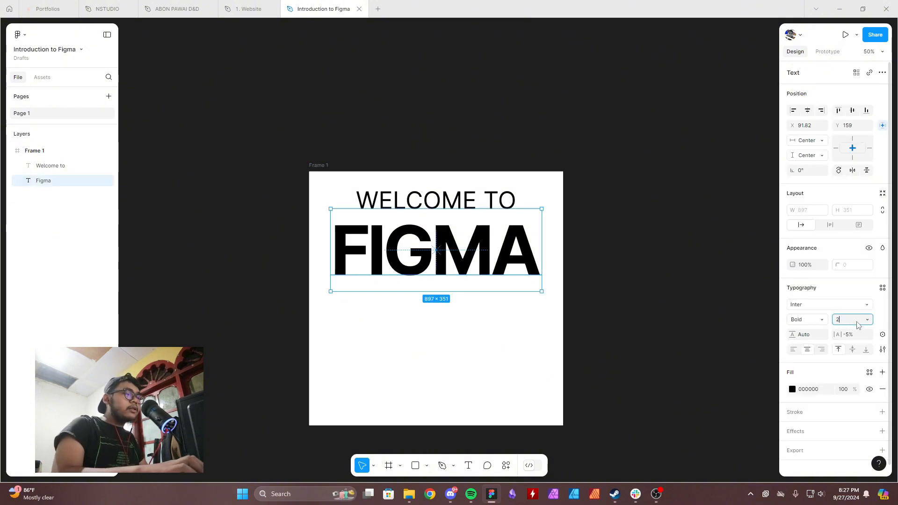
pyautogui.write('80')
pyautogui.press('Return')
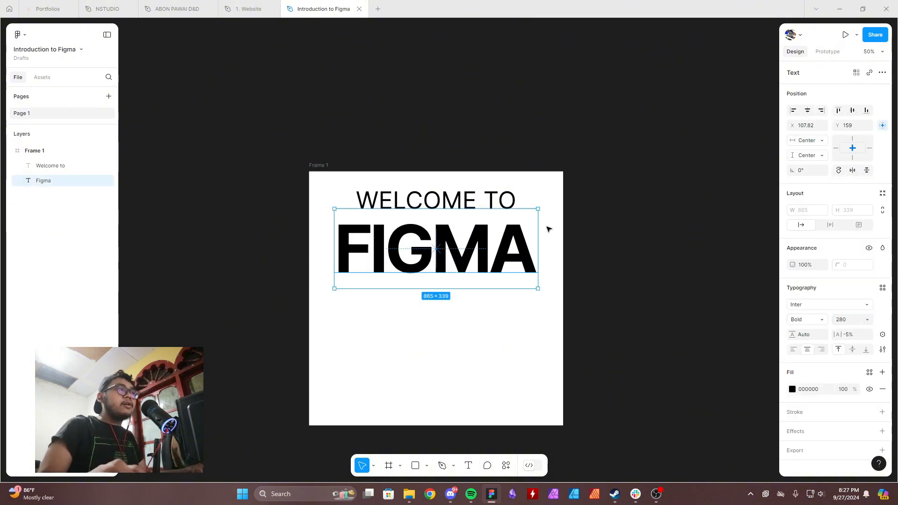
# Try a font size of 120 on the "Welcome to" text, and set it to 80.
pyautogui.click(504, 203)
pyautogui.click(853, 319)
pyautogui.doubleClick(851, 319)
pyautogui.write('12')
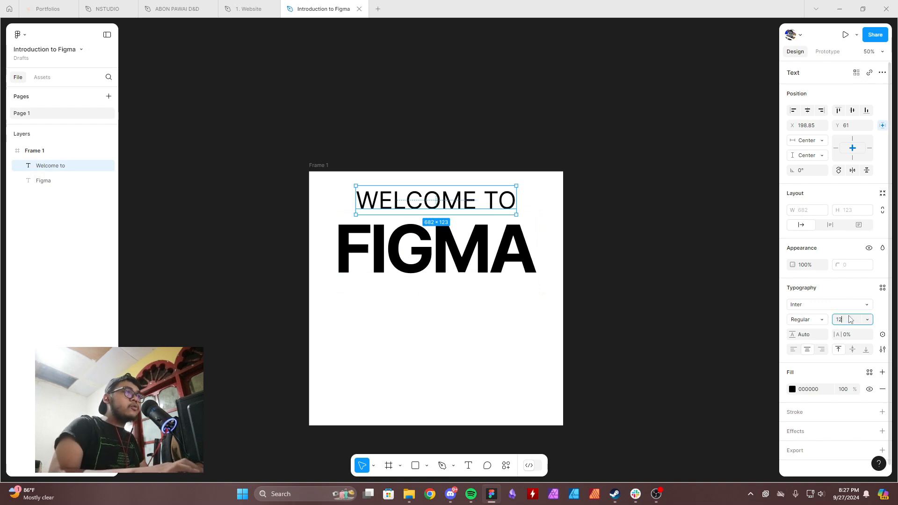
pyautogui.write('0')
pyautogui.press('Return')
pyautogui.click(860, 322)
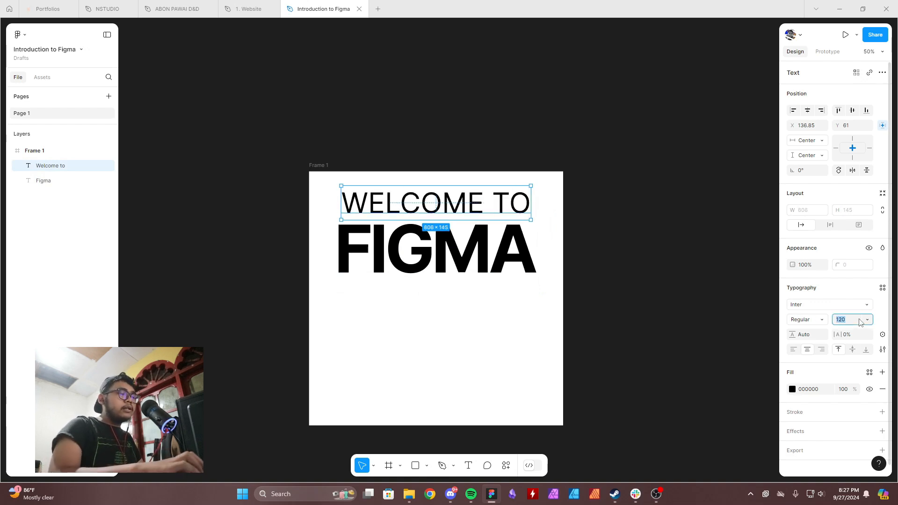
pyautogui.write('80')
pyautogui.press('Return')
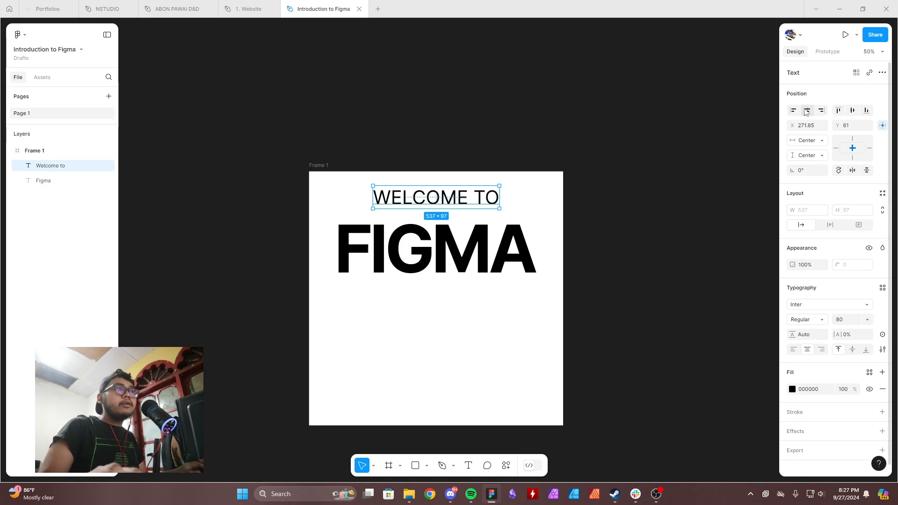
# Center "Welcome to" horizontally in the frame and move it slightly down toward "Figma".
pyautogui.click(807, 112)
pyautogui.moveTo(476, 198); pyautogui.dragTo(476, 205)
pyautogui.click(535, 313)
pyautogui.scroll(-5, 531, 312)
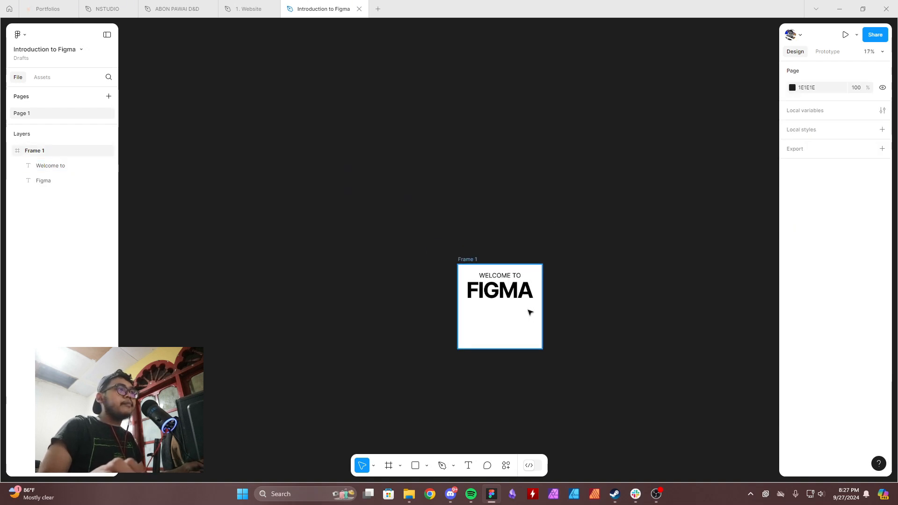
pyautogui.scroll(5, 530, 312)
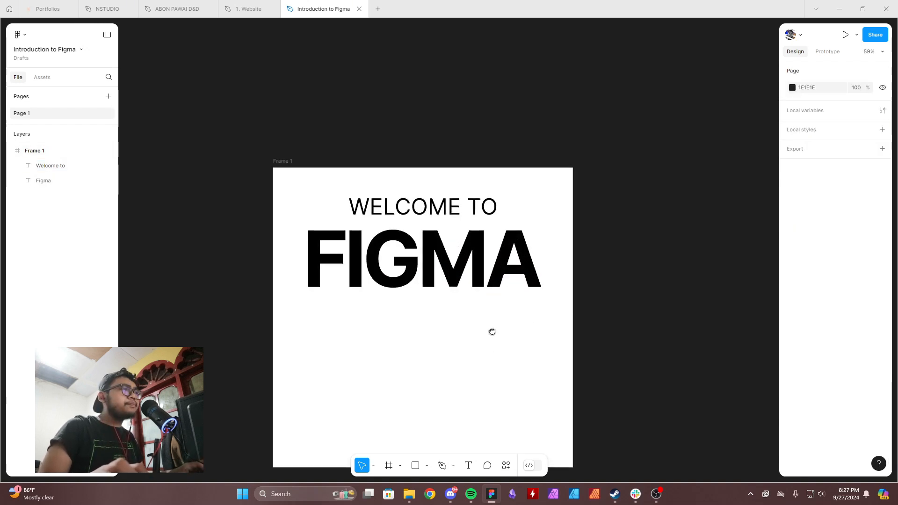
# Select both texts and move them together slightly closer to the frame's upper edge.
pyautogui.moveTo(492, 332); pyautogui.dragTo(487, 301)
pyautogui.click(475, 229)
pyautogui.keyDown('shift'); pyautogui.click(457, 169); pyautogui.keyUp('shift')
pyautogui.moveTo(476, 230); pyautogui.dragTo(476, 221)
pyautogui.click(484, 326)
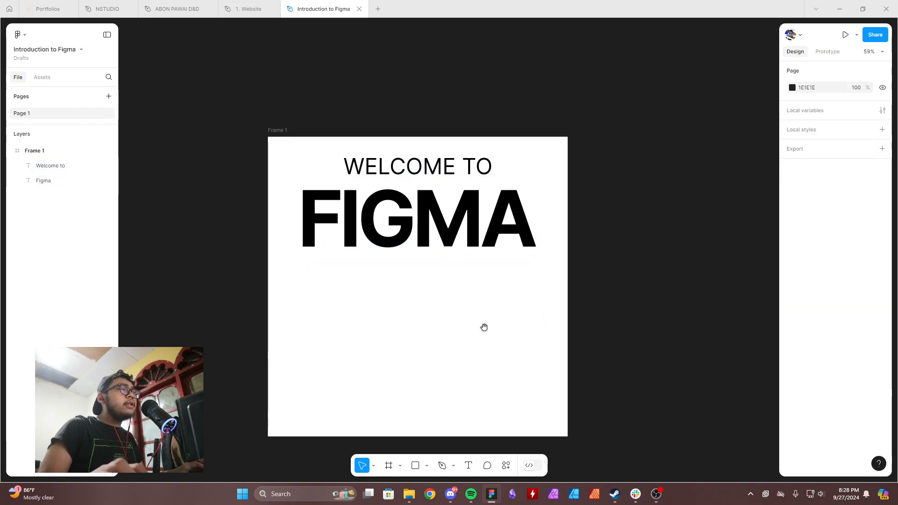
pyautogui.moveTo(484, 326); pyautogui.dragTo(478, 281)
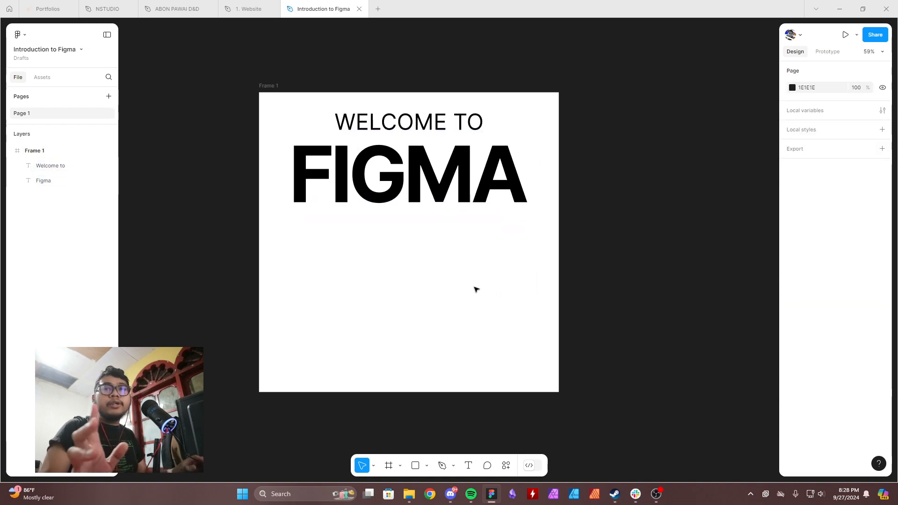
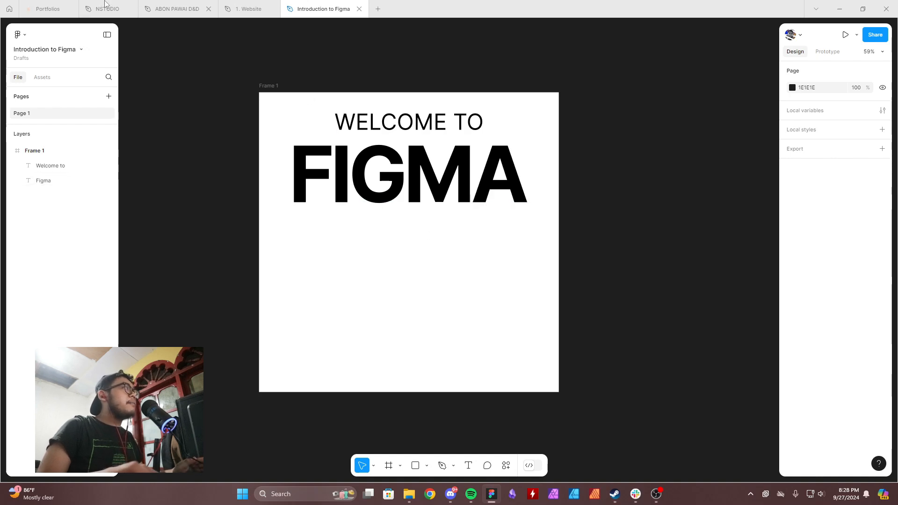
# Open the Figma Community from the home screen and search it for "illustrations".
pyautogui.click(9, 8)
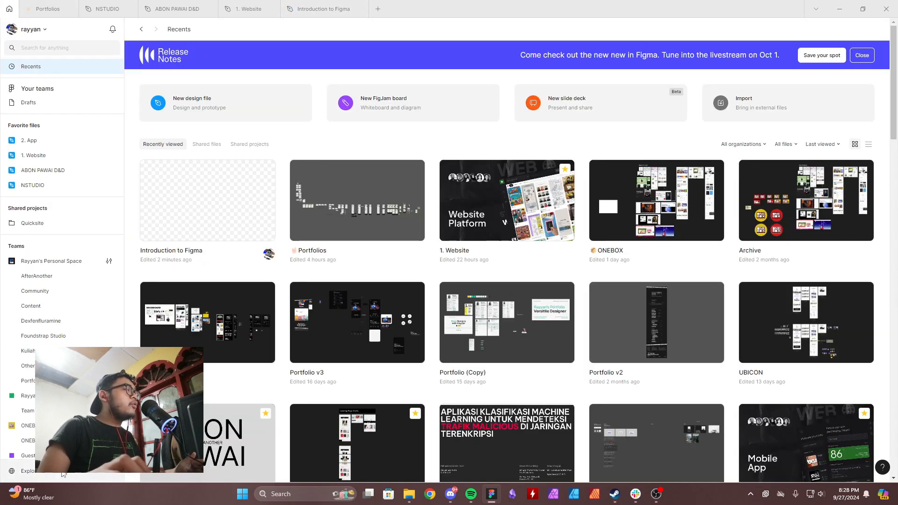
pyautogui.click(43, 473)
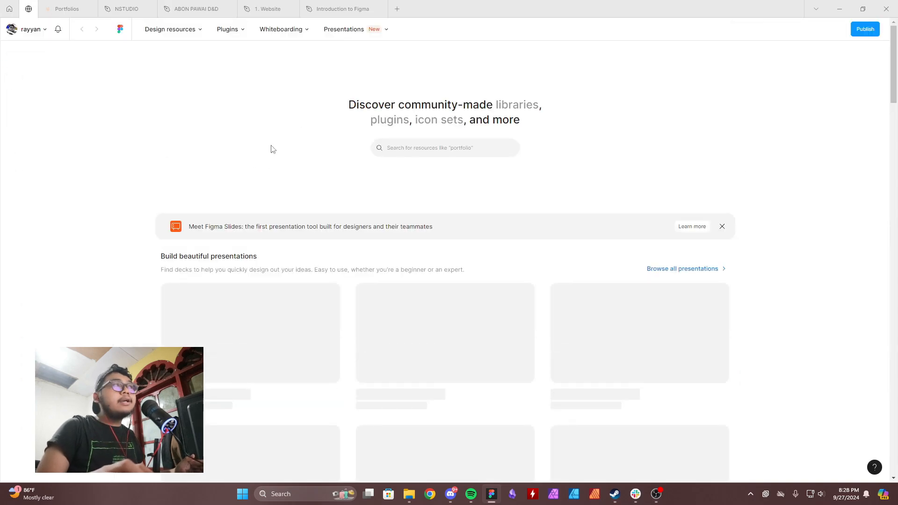
pyautogui.click(439, 148)
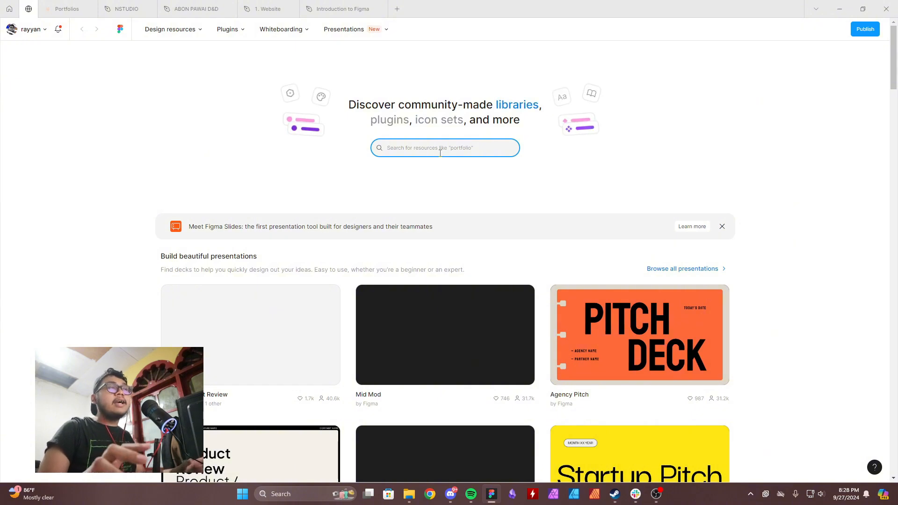
pyautogui.write('illus')
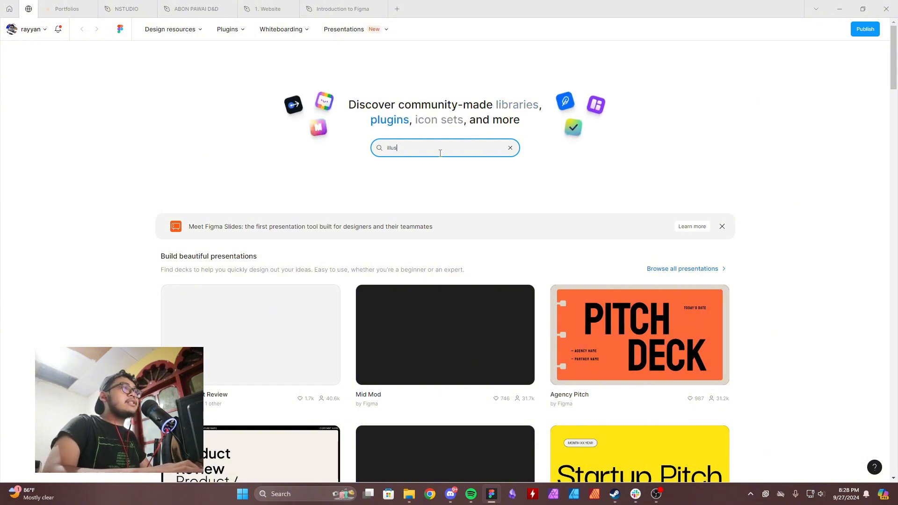
pyautogui.write('trations')
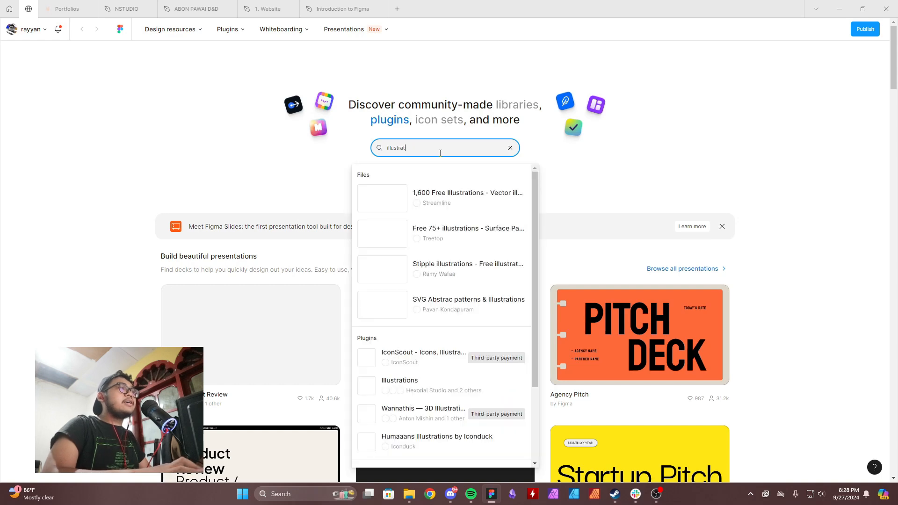
pyautogui.press('Return')
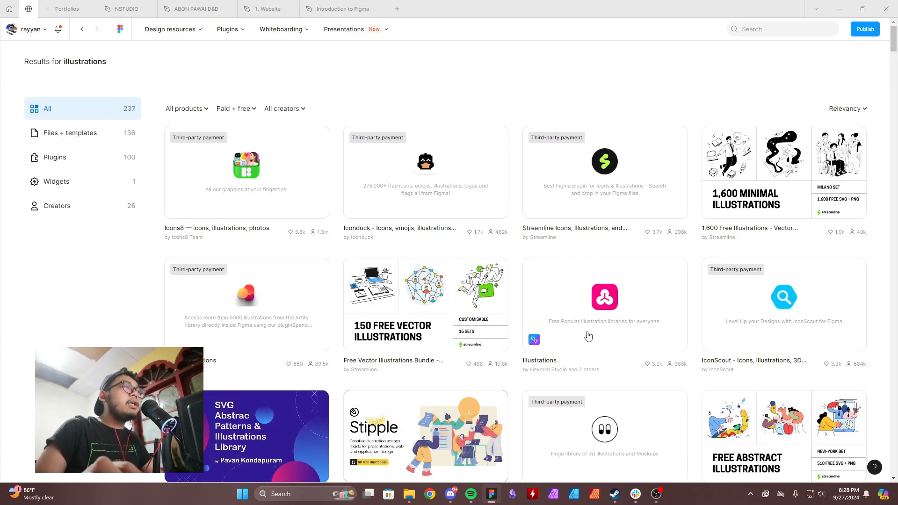
# Open the "Stipple illustrations - Free illustrations" resource from the search results.
pyautogui.scroll(-5, 589, 335)
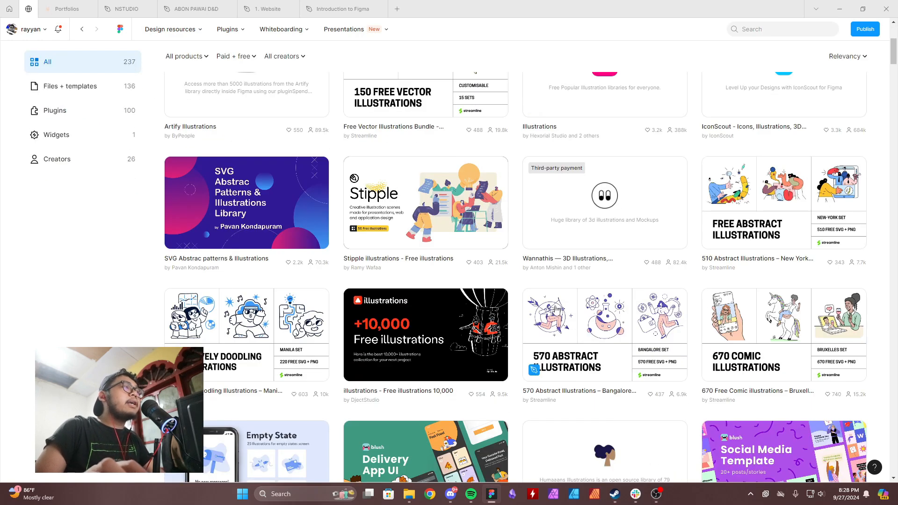
pyautogui.click(416, 268)
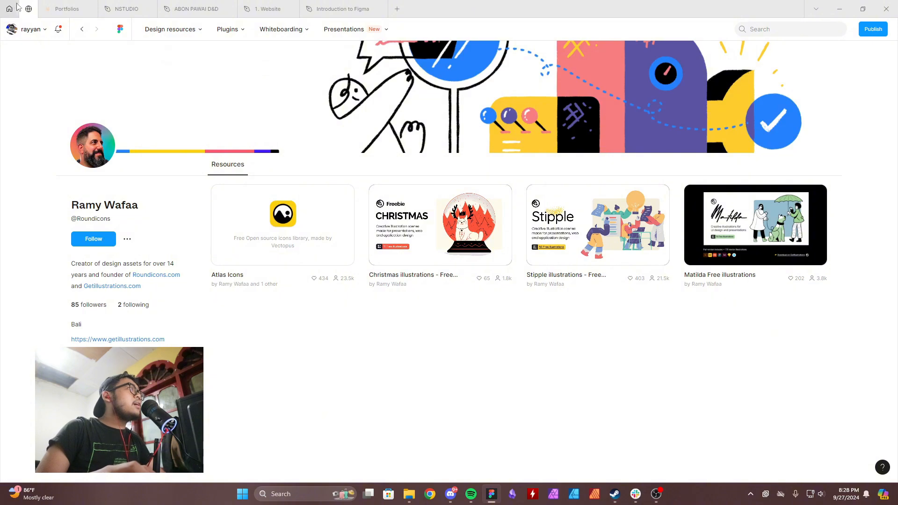
pyautogui.click(85, 31)
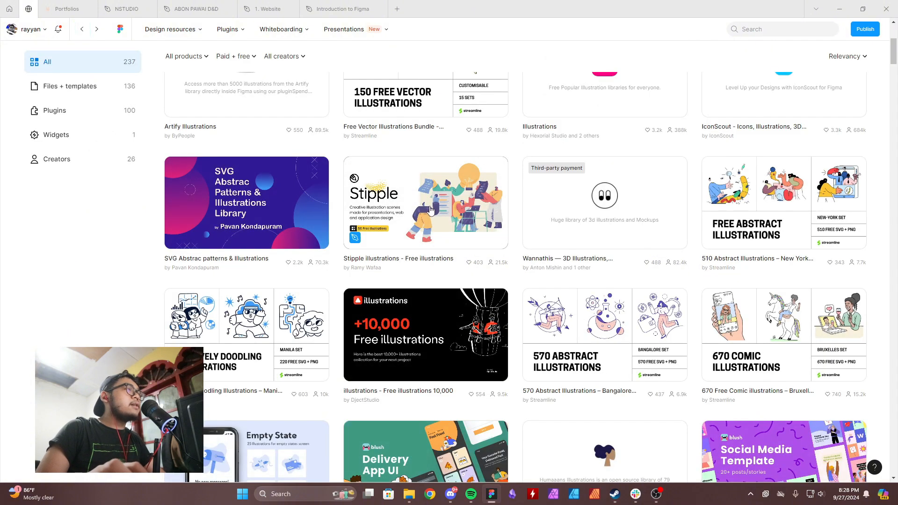
pyautogui.click(427, 212)
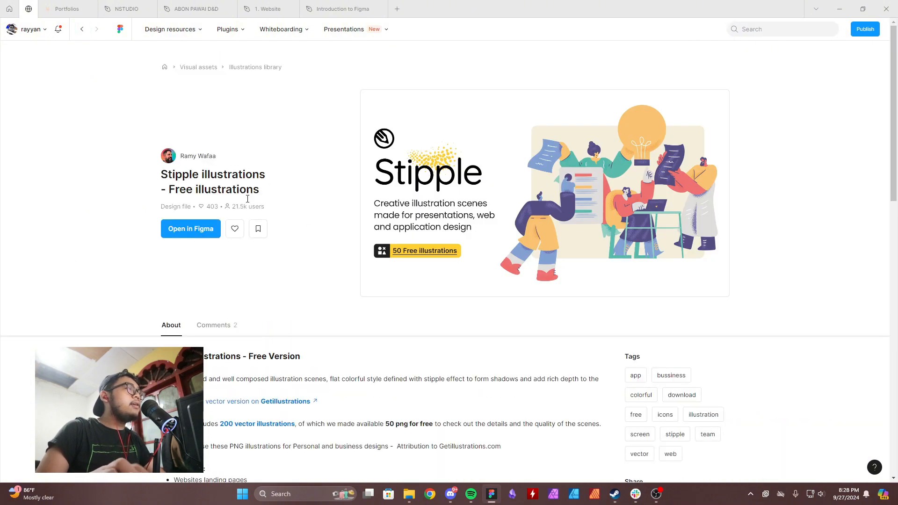
# Review the Stipple pack's description and open its design file in Figma with the first listed account.
pyautogui.scroll(-3, 233, 246)
pyautogui.moveTo(166, 192); pyautogui.dragTo(345, 193)
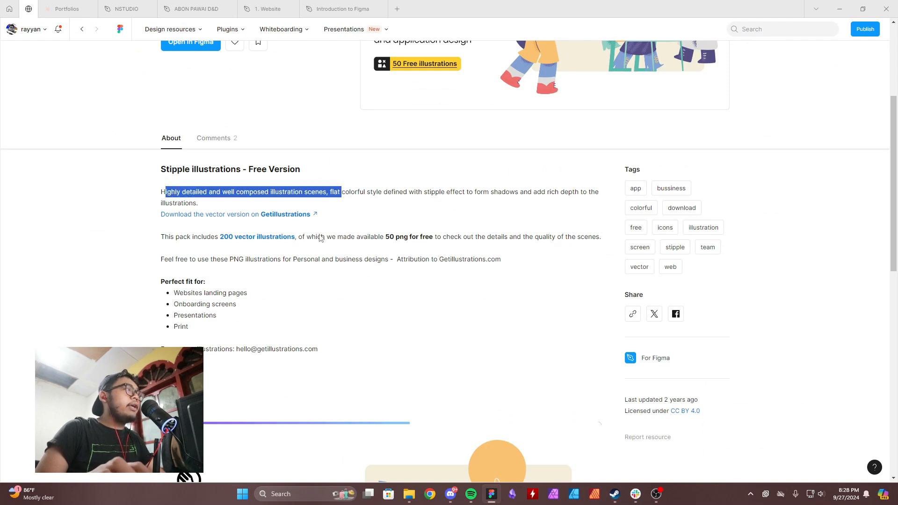
pyautogui.moveTo(160, 163); pyautogui.dragTo(316, 261)
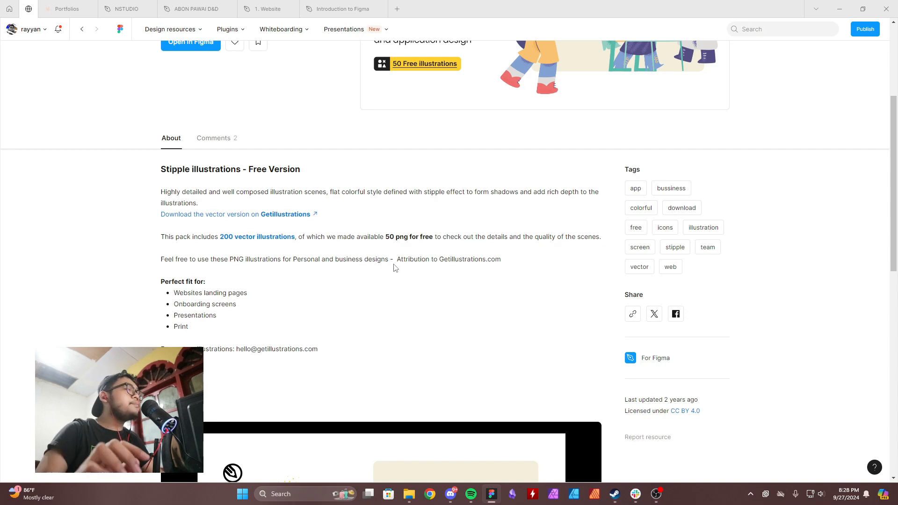
pyautogui.scroll(-3, 270, 187)
pyautogui.scroll(7, 363, 278)
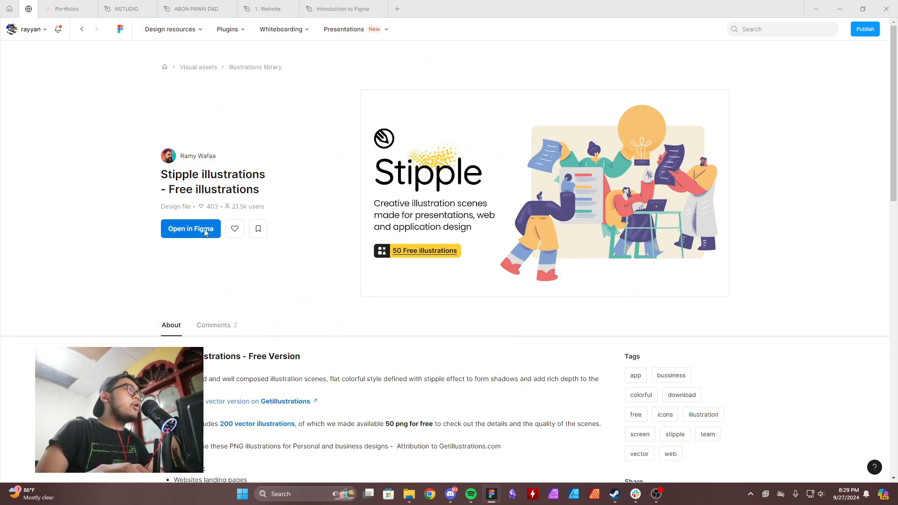
pyautogui.click(207, 233)
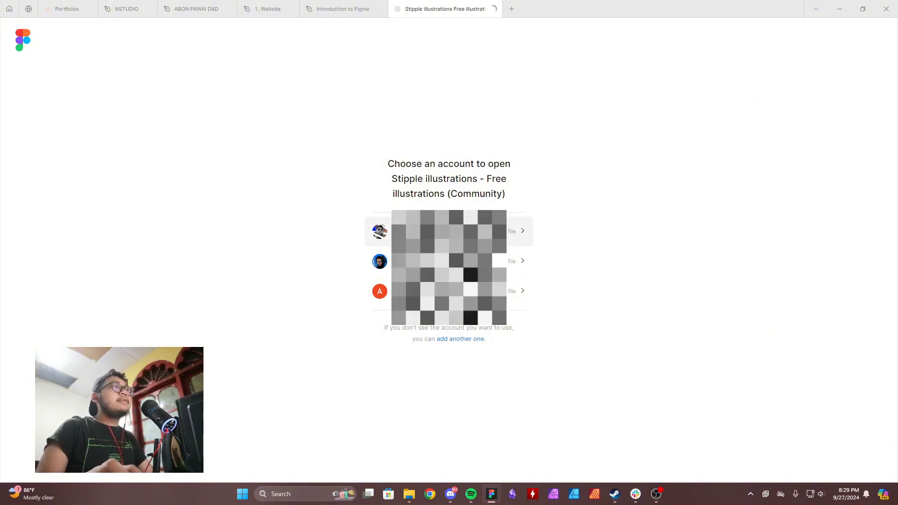
pyautogui.click(450, 232)
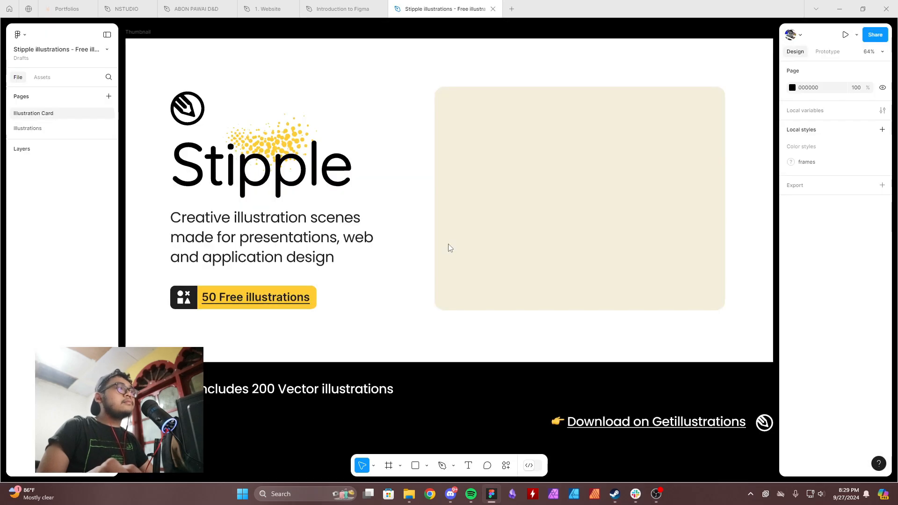
# Look over the Stipple thumbnail and switch to the file's Illustrations page.
pyautogui.scroll(-6, 446, 251)
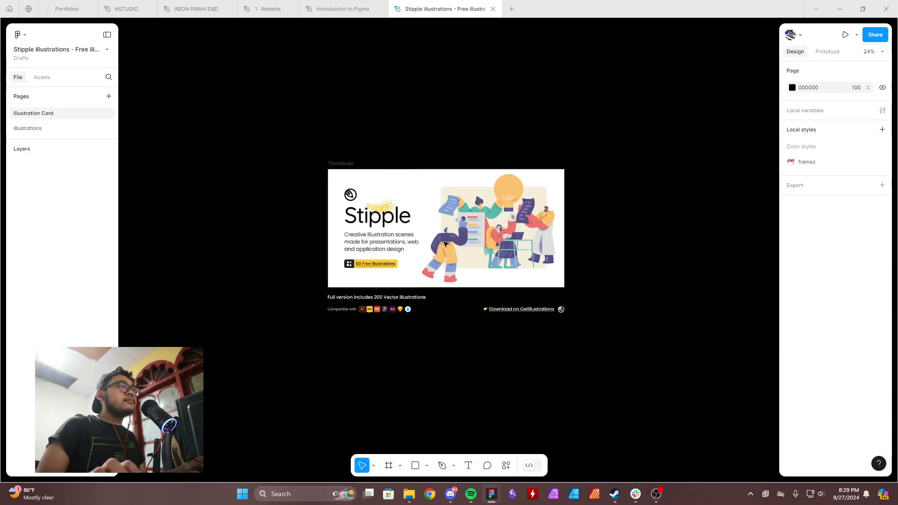
pyautogui.scroll(3, 476, 243)
pyautogui.click(65, 129)
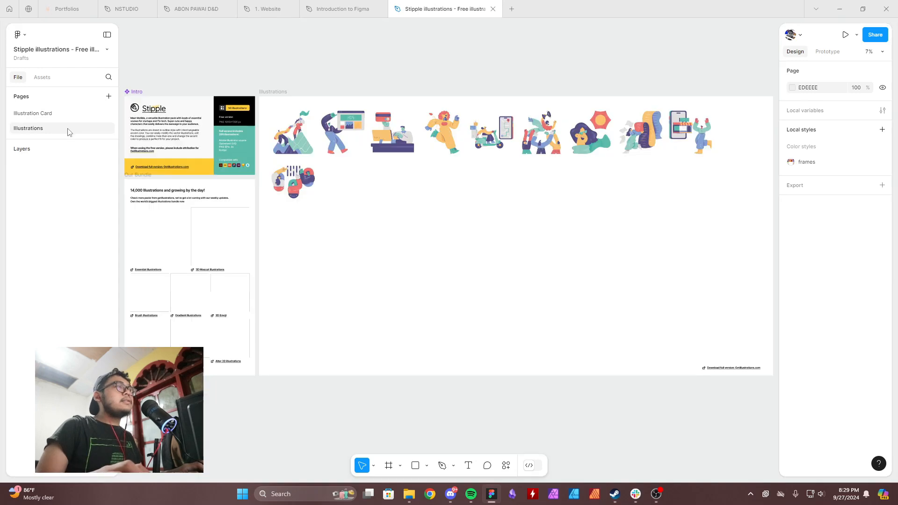
# Examine the illustrations on the Illustrations page to find one that suits the "Welcome to Figma" design.
pyautogui.scroll(4, 426, 183)
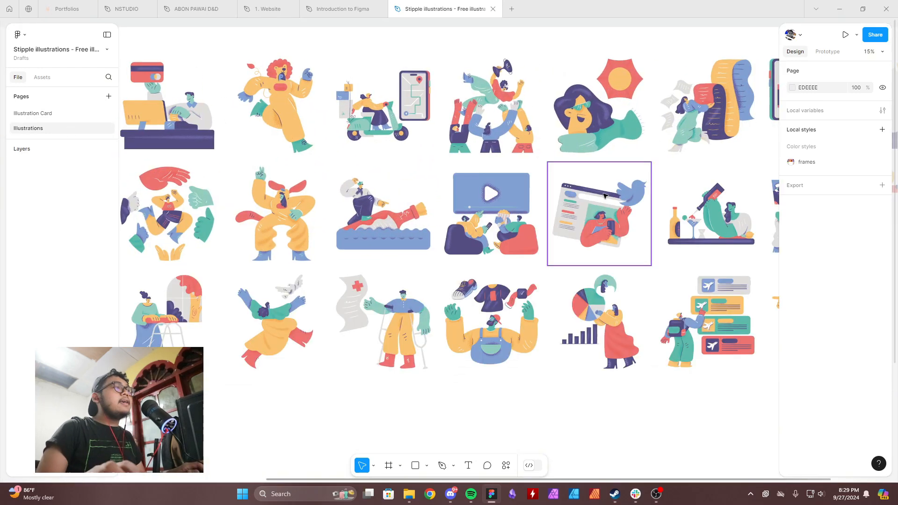
pyautogui.scroll(-4, 508, 276)
pyautogui.click(435, 269)
pyautogui.scroll(8, 473, 276)
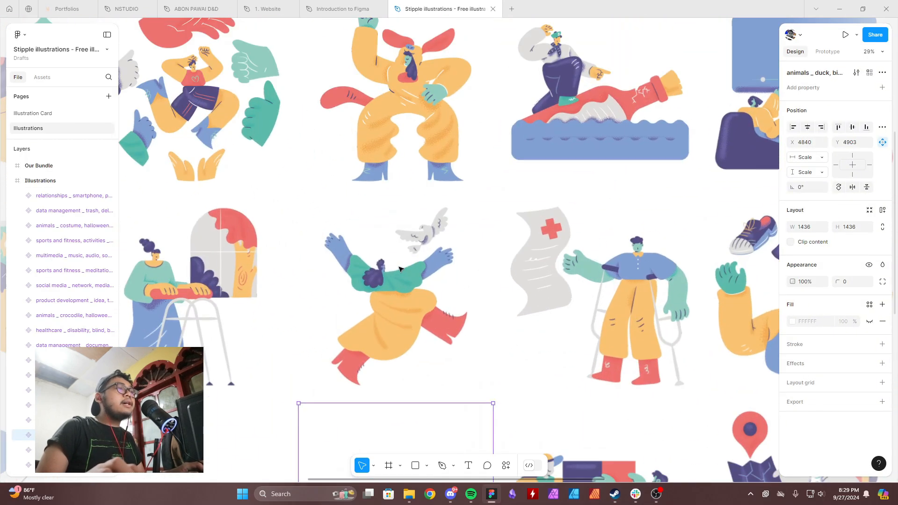
pyautogui.moveTo(333, 249); pyautogui.dragTo(668, 285)
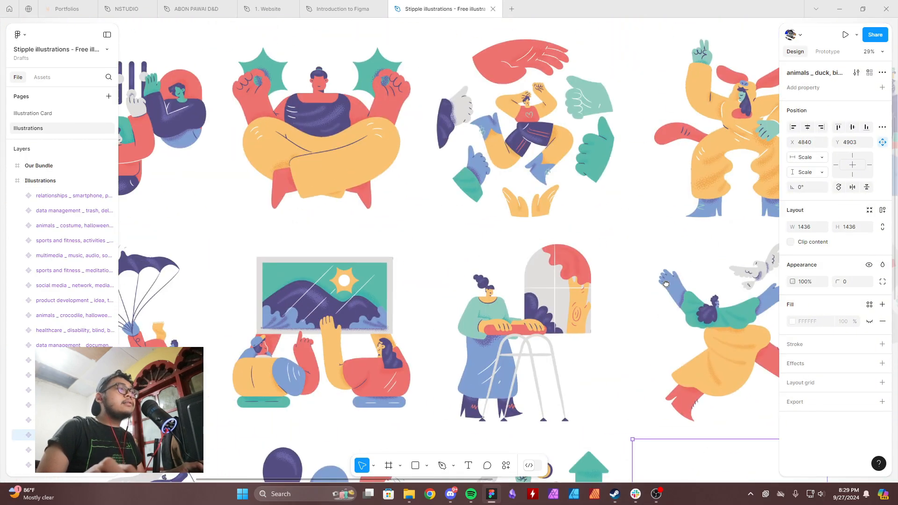
pyautogui.scroll(-2, 665, 285)
pyautogui.moveTo(651, 229); pyautogui.dragTo(377, 269)
pyautogui.scroll(-1, 686, 380)
pyautogui.moveTo(758, 294); pyautogui.dragTo(449, 268)
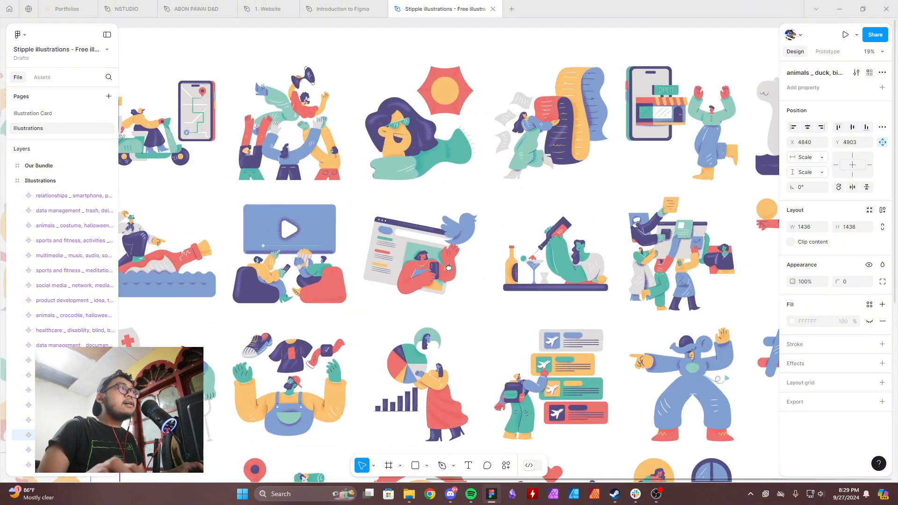
pyautogui.moveTo(689, 242); pyautogui.dragTo(448, 281)
pyautogui.scroll(3, 373, 264)
pyautogui.moveTo(375, 264); pyautogui.dragTo(711, 284)
pyautogui.moveTo(320, 280); pyautogui.dragTo(640, 289)
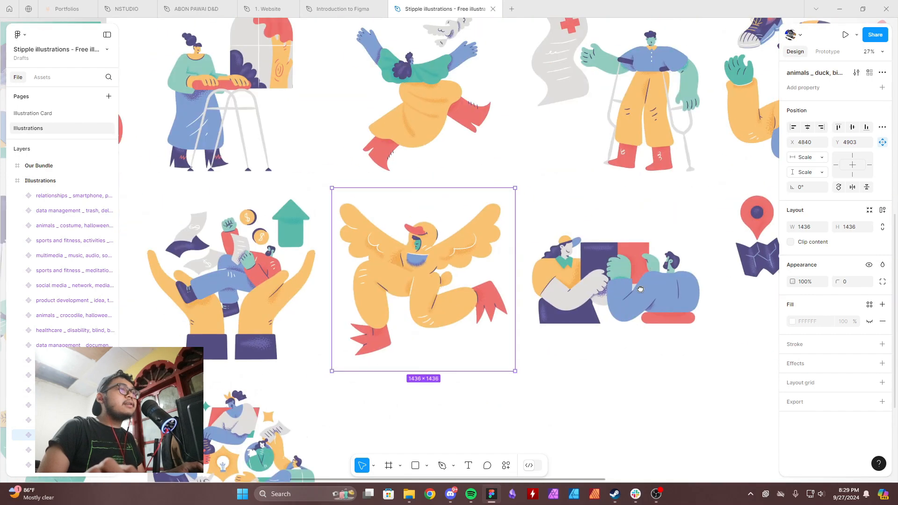
pyautogui.moveTo(323, 296); pyautogui.dragTo(584, 180)
pyautogui.moveTo(295, 243); pyautogui.dragTo(547, 373)
pyautogui.moveTo(434, 187); pyautogui.dragTo(402, 395)
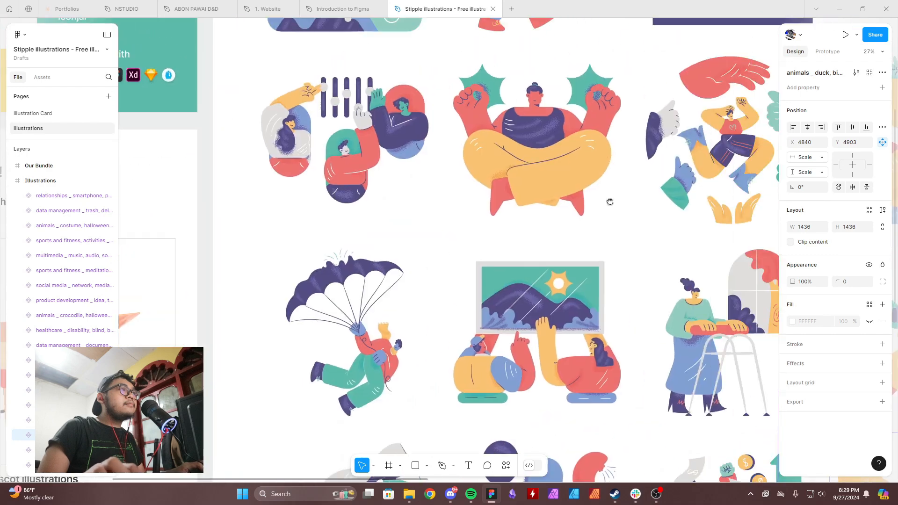
pyautogui.moveTo(611, 202); pyautogui.dragTo(500, 350)
pyautogui.moveTo(560, 228); pyautogui.dragTo(523, 385)
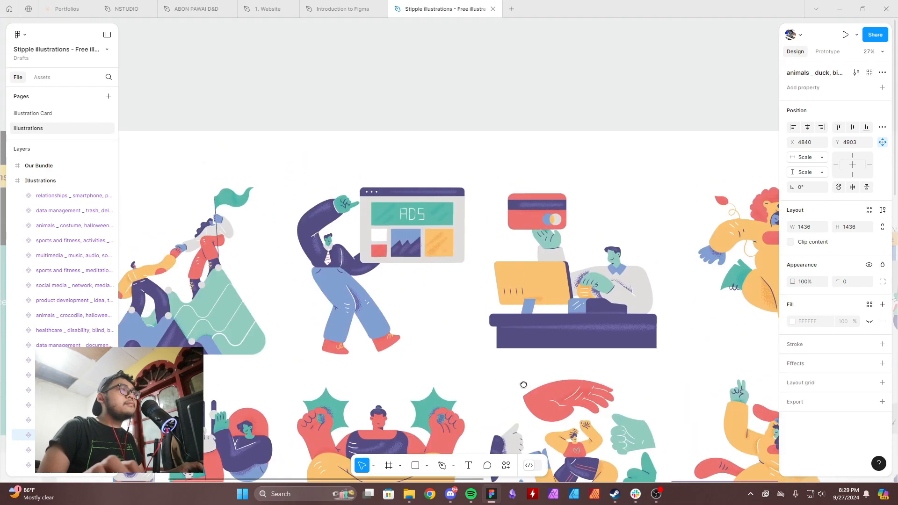
pyautogui.scroll(-3, 688, 220)
pyautogui.moveTo(668, 237); pyautogui.dragTo(410, 120)
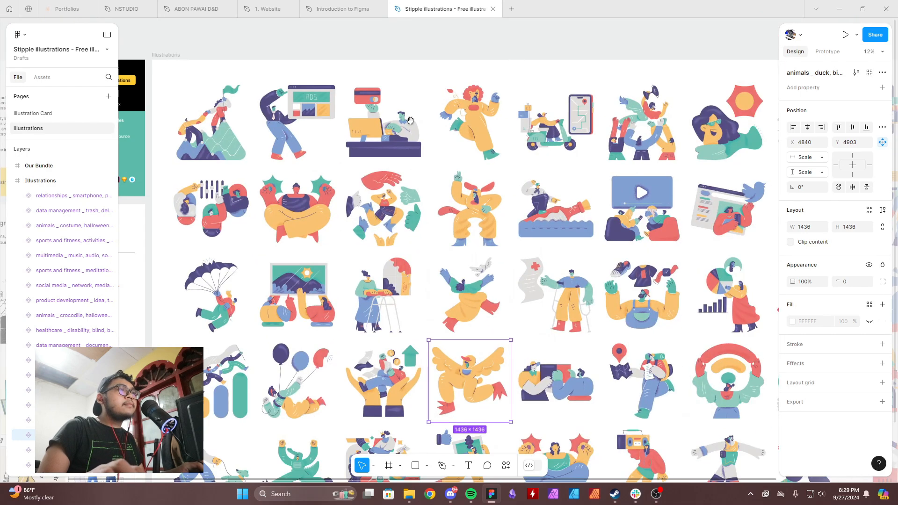
pyautogui.moveTo(645, 217); pyautogui.dragTo(547, 207)
pyautogui.scroll(4, 479, 207)
pyautogui.click(477, 209)
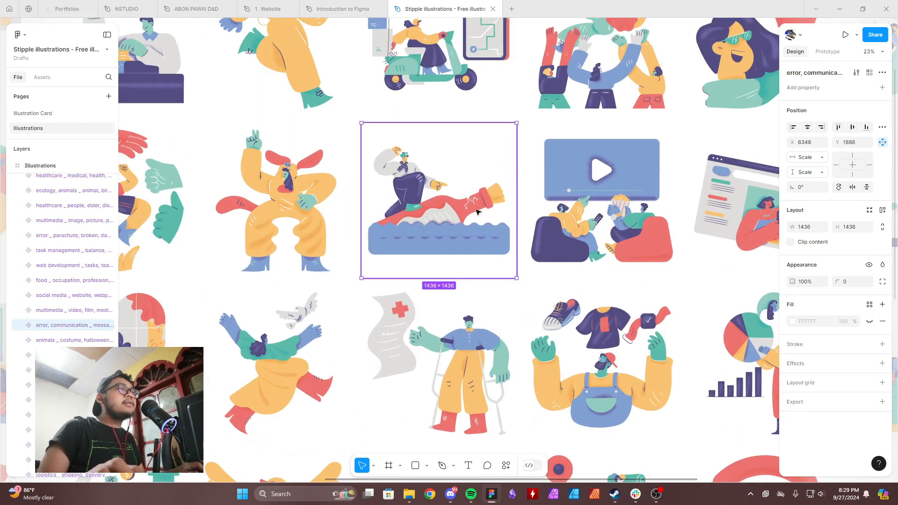
pyautogui.scroll(-1, 477, 210)
pyautogui.moveTo(628, 260); pyautogui.dragTo(394, 355)
pyautogui.moveTo(582, 233); pyautogui.dragTo(530, 341)
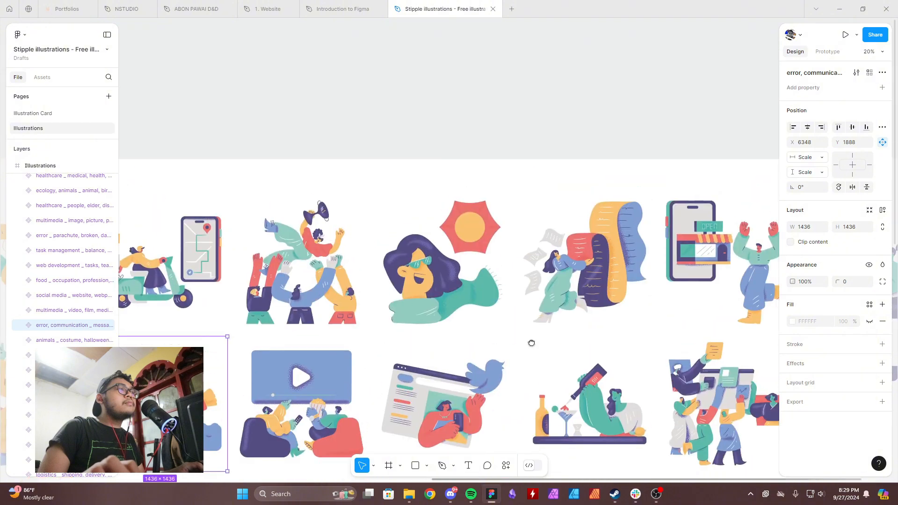
pyautogui.click(440, 384)
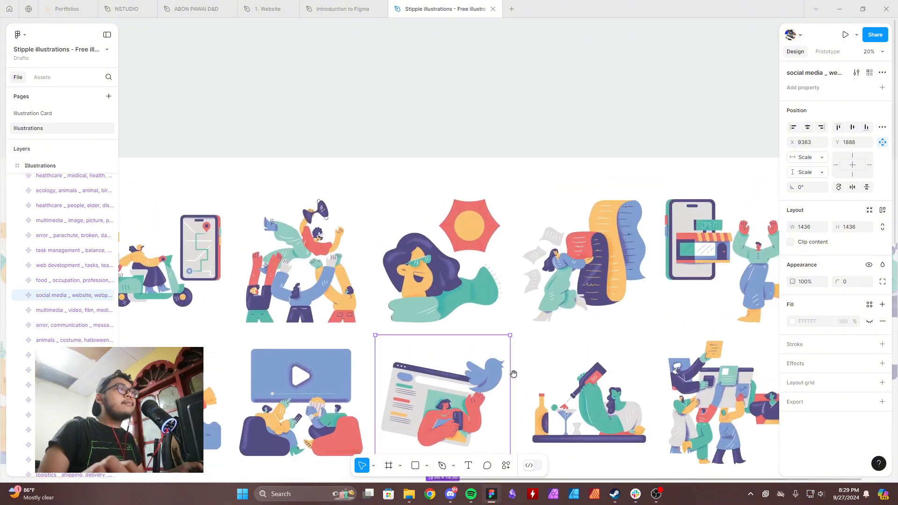
pyautogui.moveTo(511, 372); pyautogui.dragTo(531, 223)
pyautogui.hscroll(5, 530, 223)
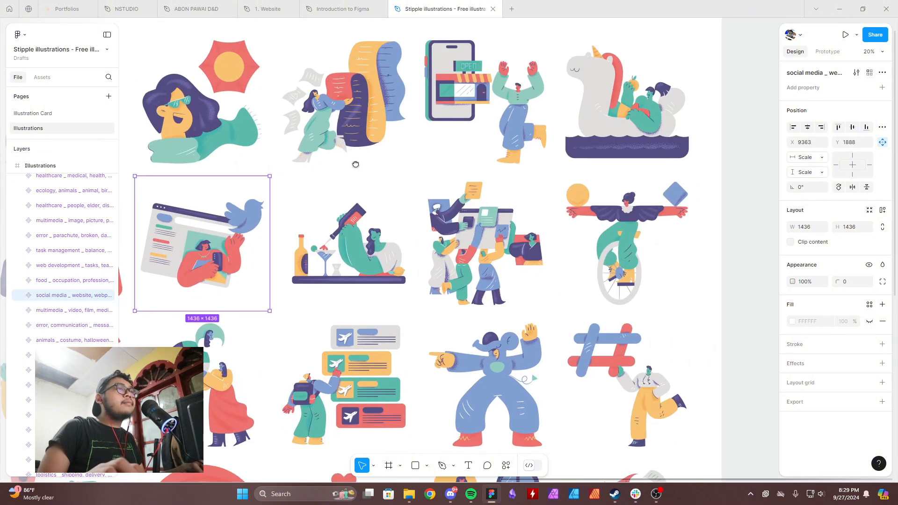
# Copy the web development teamwork illustration and paste it into the "Introduction to Figma" file.
pyautogui.click(454, 244)
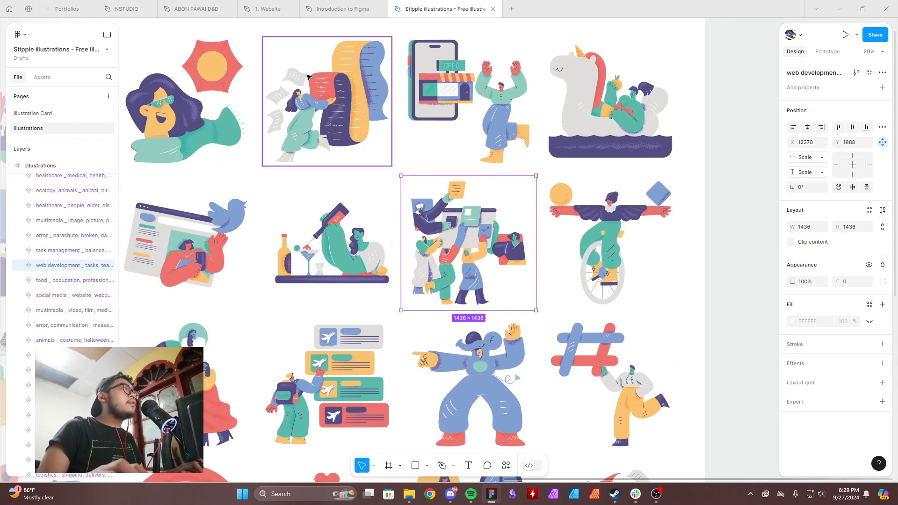
pyautogui.click(350, 8)
pyautogui.moveTo(441, 333); pyautogui.dragTo(463, 268)
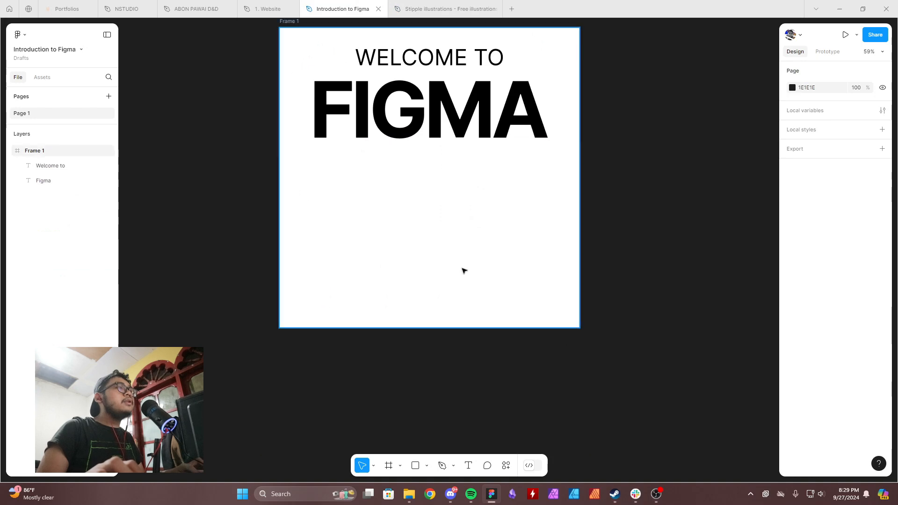
pyautogui.hotkey('ctrl', 'v')
pyautogui.moveTo(505, 243); pyautogui.dragTo(492, 245)
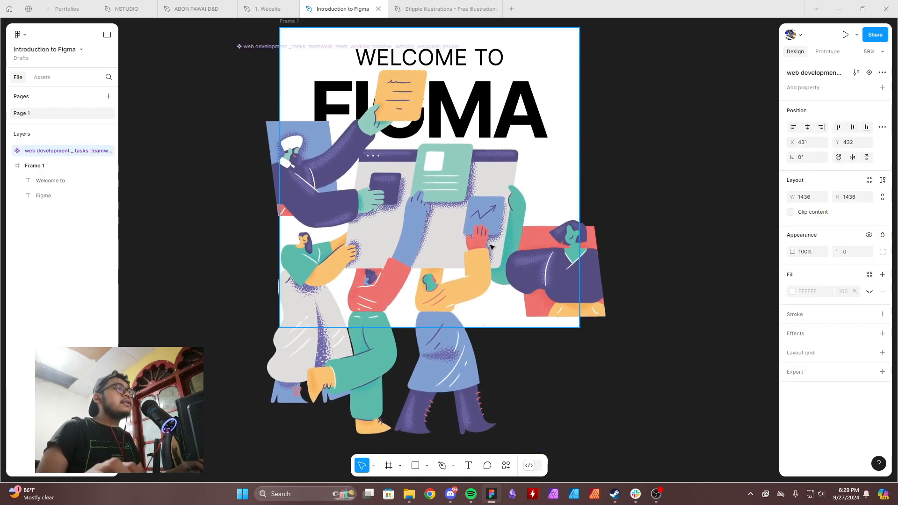
pyautogui.moveTo(488, 212); pyautogui.dragTo(506, 267)
pyautogui.press('Delete')
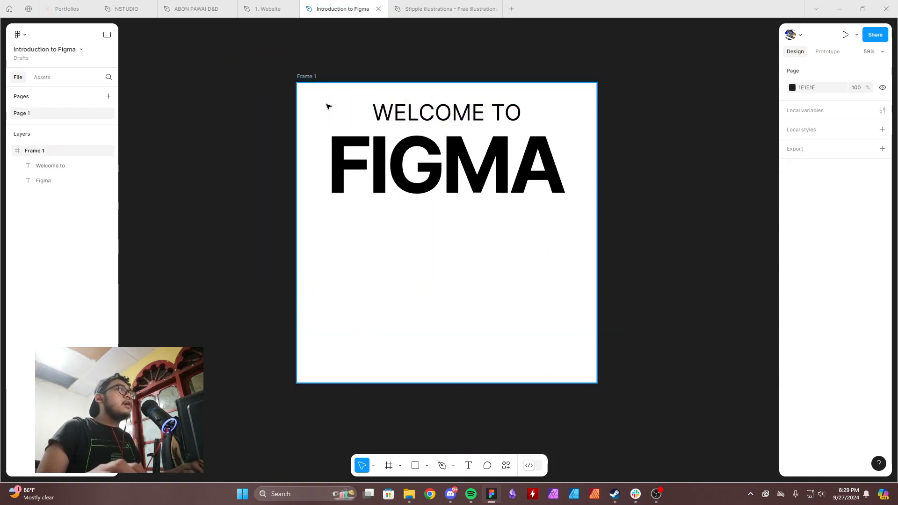
pyautogui.hotkey('ctrl', 'z')
# Move the pasted illustration out of Frame 1 to the empty canvas on its left, at about X -828, Y 655.
pyautogui.moveTo(406, 268); pyautogui.dragTo(260, 347)
pyautogui.moveTo(373, 304); pyautogui.dragTo(655, 236)
pyautogui.moveTo(655, 236); pyautogui.dragTo(480, 253)
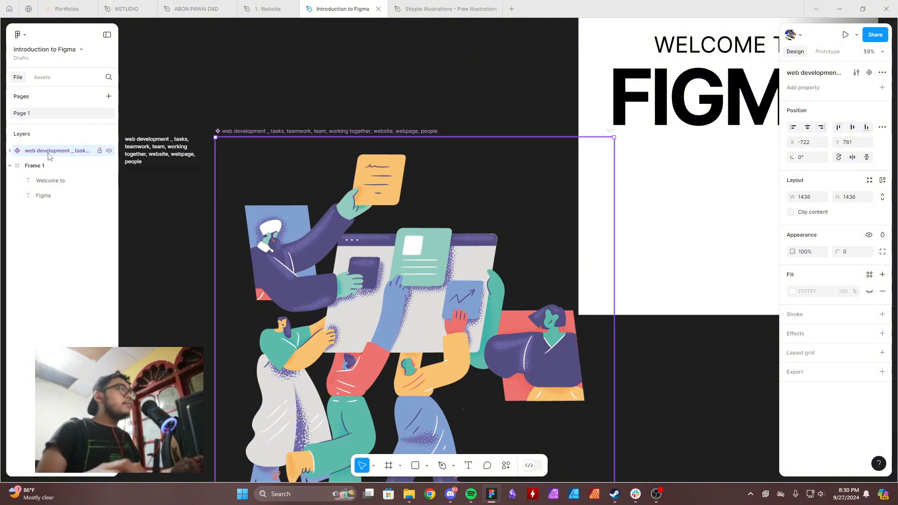
pyautogui.moveTo(367, 240); pyautogui.dragTo(338, 205)
pyautogui.rightClick(337, 204)
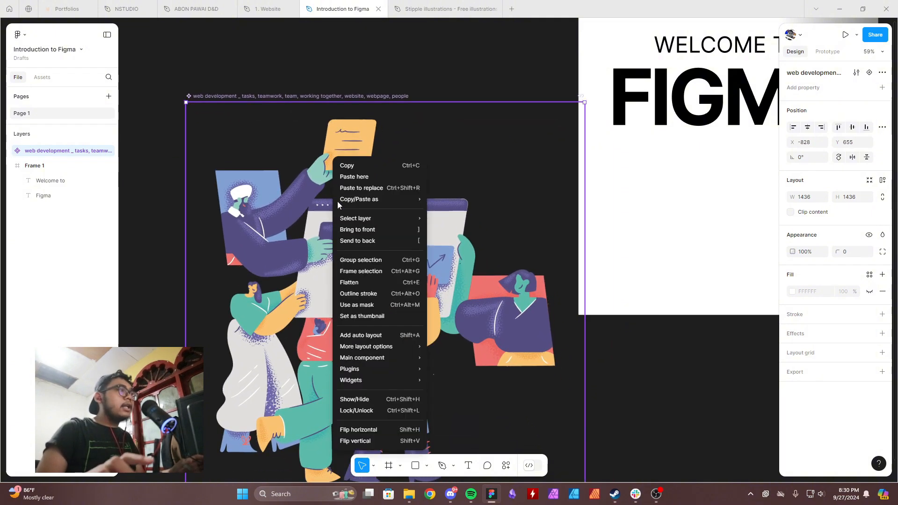
pyautogui.moveTo(382, 362)
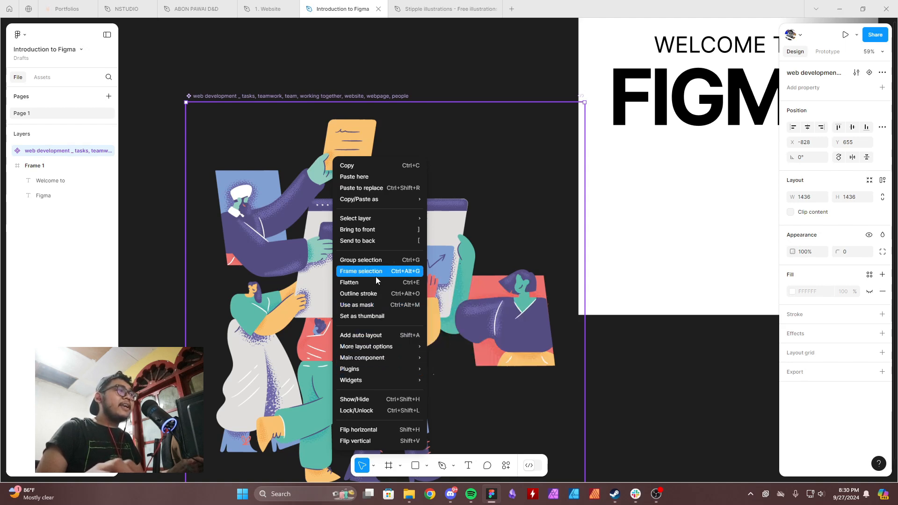
pyautogui.click(289, 133)
pyautogui.rightClick(277, 192)
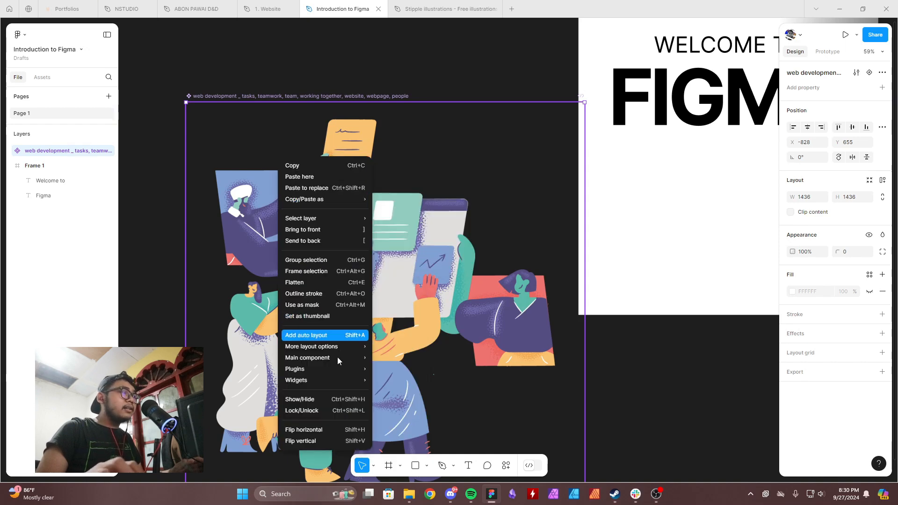
pyautogui.press('Escape')
pyautogui.click(882, 73)
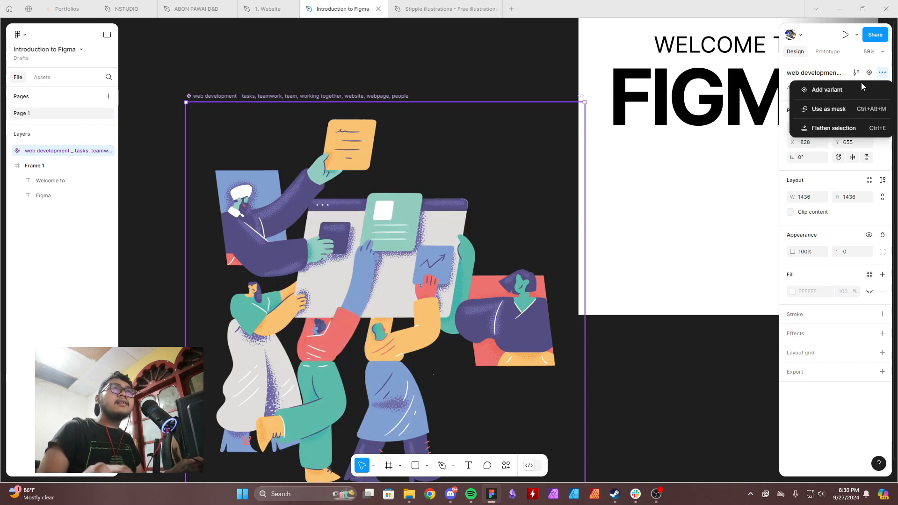
pyautogui.press('Escape')
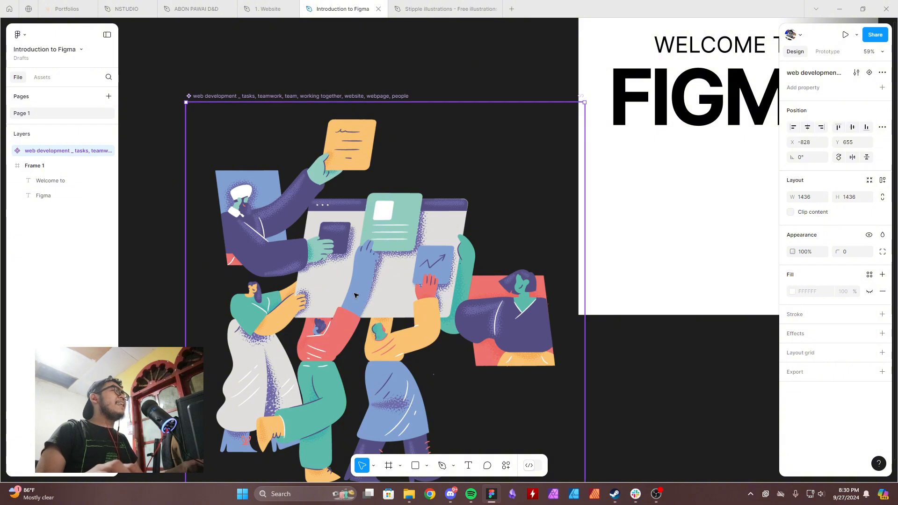
# Move the teamwork image out of its component onto the empty canvas and delete the leftover component.
pyautogui.scroll(-3, 343, 237)
pyautogui.click(343, 237)
pyautogui.scroll(2, 271, 199)
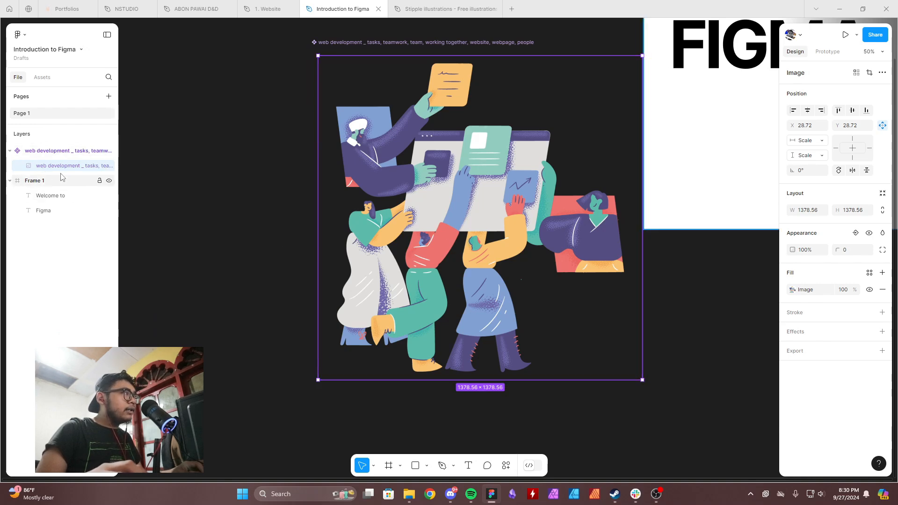
pyautogui.moveTo(456, 219); pyautogui.dragTo(185, 225)
pyautogui.moveTo(305, 168); pyautogui.dragTo(494, 207)
pyautogui.click(581, 80)
pyautogui.press('Delete')
# Cut the teamwork image from the canvas and paste it into Frame 1.
pyautogui.click(437, 243)
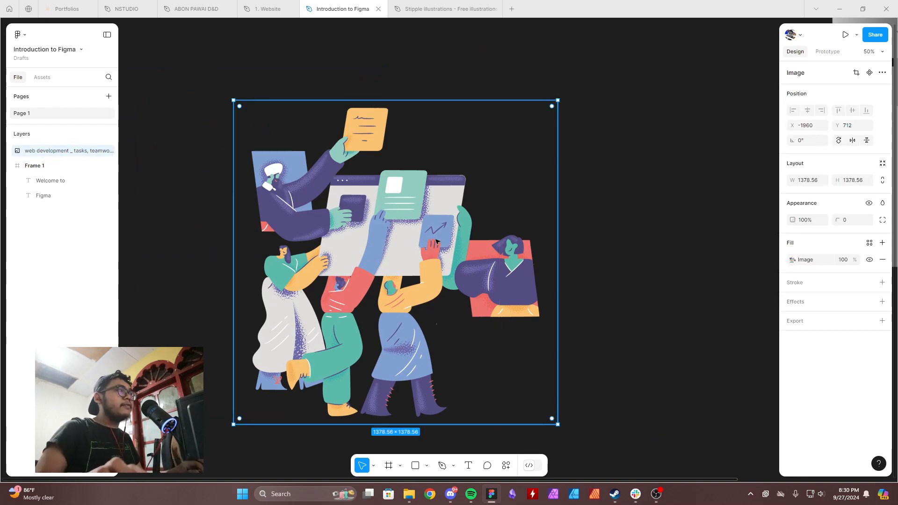
pyautogui.scroll(-2, 437, 244)
pyautogui.moveTo(530, 233); pyautogui.dragTo(223, 274)
pyautogui.press('Delete')
pyautogui.click(394, 140)
pyautogui.hotkey('ctrl', 'v')
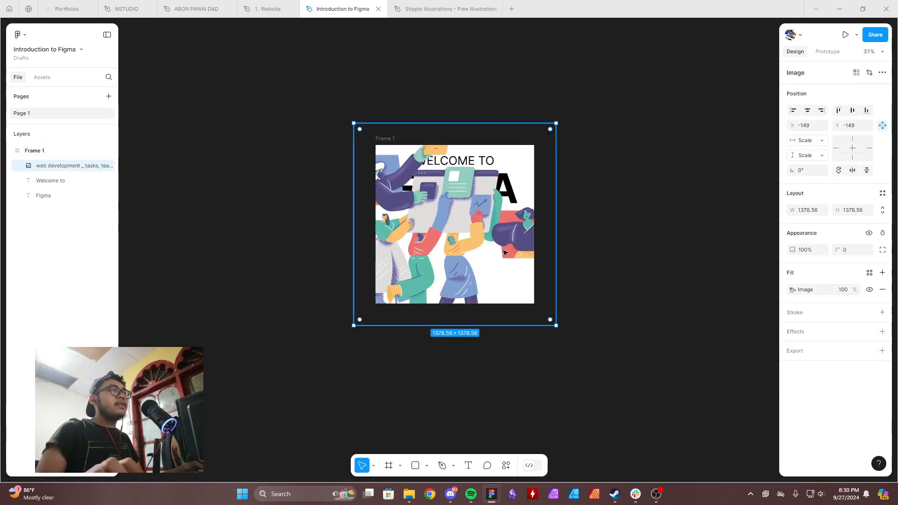
# Move the illustration down in Frame 1 to about X -148, Y 176 and send it behind the heading texts.
pyautogui.moveTo(458, 201); pyautogui.dragTo(458, 248)
pyautogui.press('[')
pyautogui.keyDown('ctrl'); pyautogui.scroll(2, 463, 253); pyautogui.keyUp('ctrl')
# Tilt the illustration by about 3.91° and scale it to about 1447 × 1447 in the lower part of Frame 1.
pyautogui.press('k')
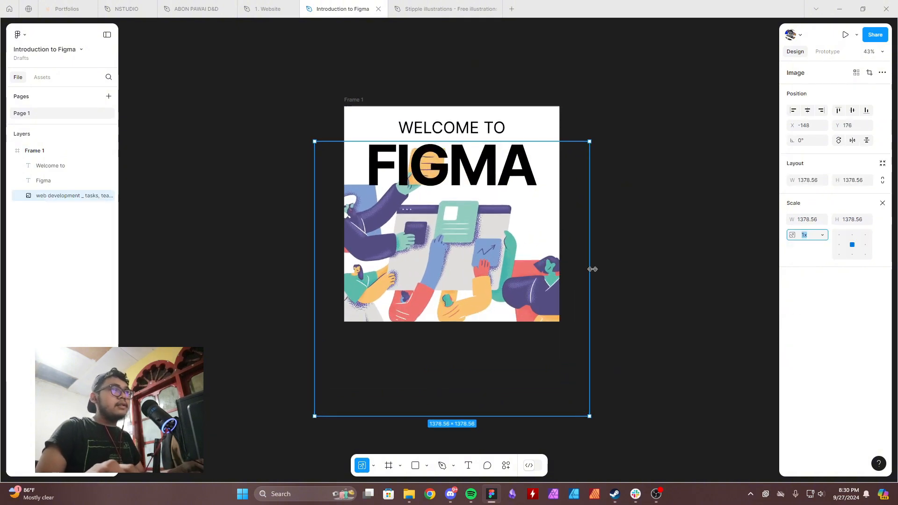
pyautogui.moveTo(591, 268); pyautogui.dragTo(554, 271)
pyautogui.moveTo(536, 246); pyautogui.dragTo(525, 249)
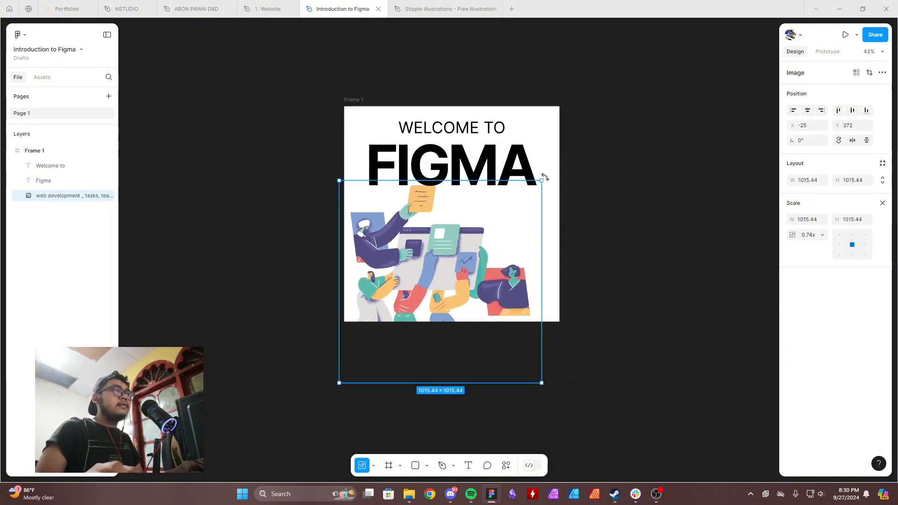
pyautogui.moveTo(545, 177); pyautogui.dragTo(538, 170)
pyautogui.moveTo(537, 209); pyautogui.dragTo(580, 214)
pyautogui.moveTo(476, 246); pyautogui.dragTo(506, 285)
pyautogui.hotkey('ctrl', 'z')
pyautogui.moveTo(431, 234); pyautogui.dragTo(440, 253)
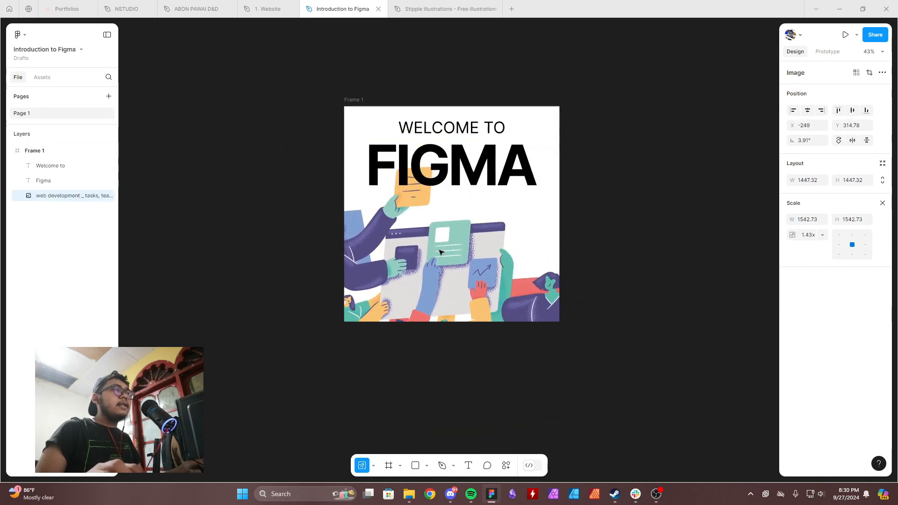
# Turn off Clip content for Frame 1 to show the illustration's overhanging parts, and turn it back on.
pyautogui.click(362, 101)
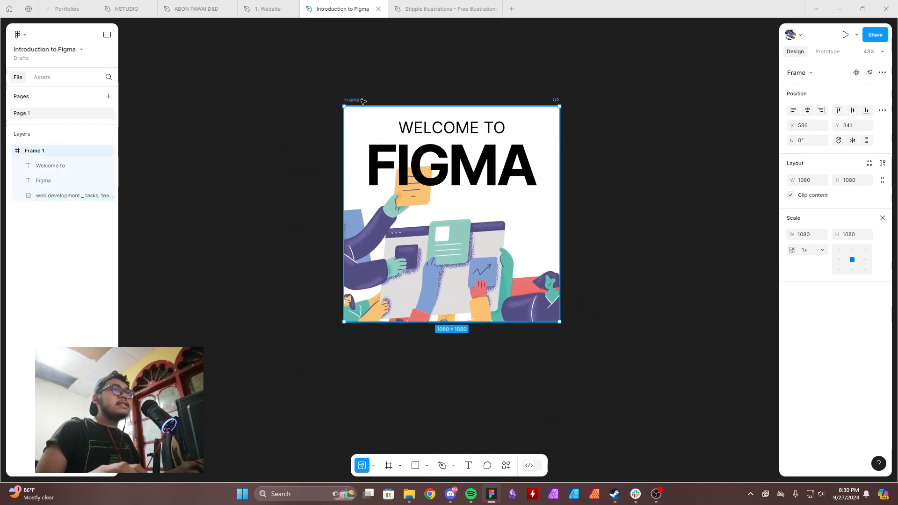
pyautogui.click(791, 196)
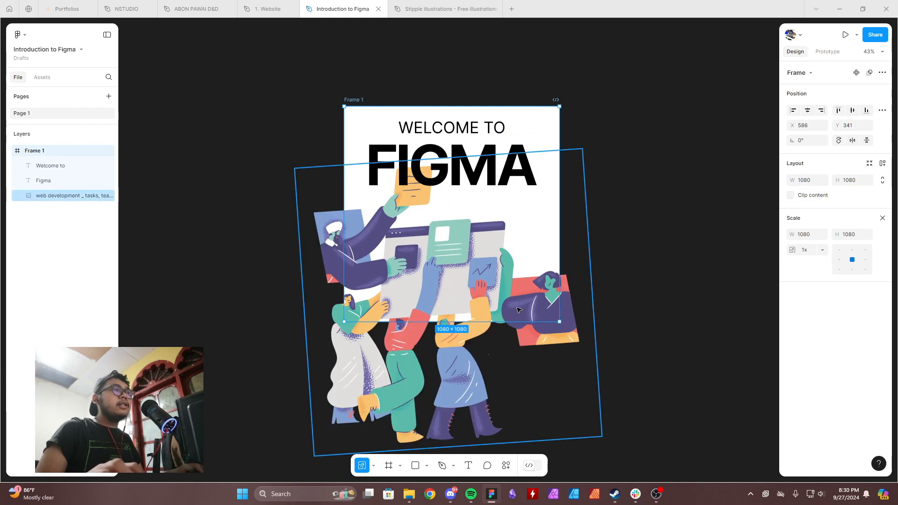
pyautogui.click(793, 196)
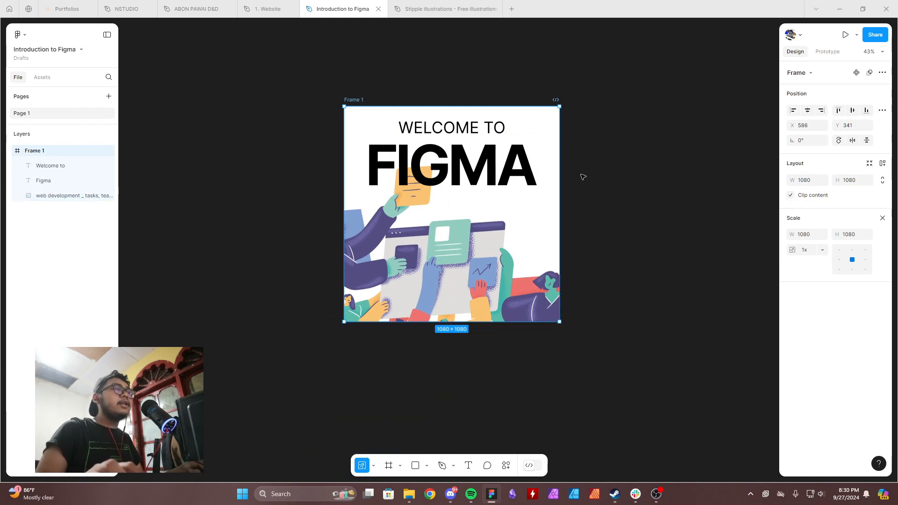
pyautogui.click(581, 177)
# Move the "Welcome to" and "Figma" texts out of Frame 1 onto the canvas above it.
pyautogui.click(479, 134)
pyautogui.keyDown('shift'); pyautogui.click(458, 124); pyautogui.keyUp('shift')
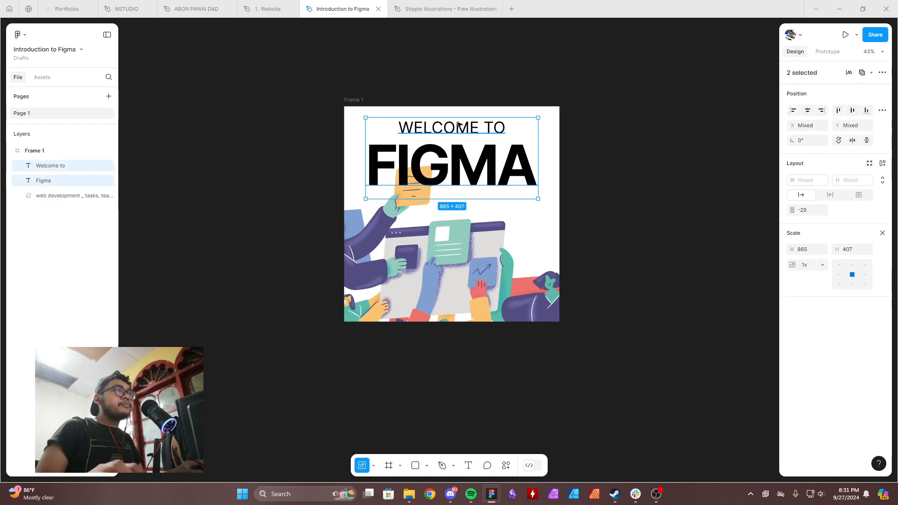
pyautogui.moveTo(458, 158)
pyautogui.mouseDown()
pyautogui.moveTo(462, 63)
pyautogui.moveTo(462, 154)
pyautogui.mouseUp()
pyautogui.hotkey('ctrl', 'z')
pyautogui.moveTo(489, 244); pyautogui.dragTo(493, 156)
pyautogui.moveTo(492, 111); pyautogui.dragTo(492, 112)
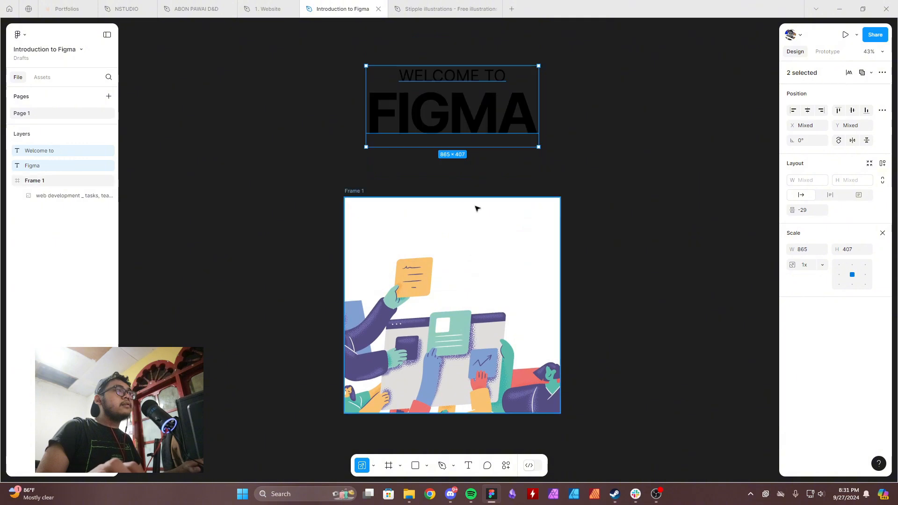
# Set the fill of both heading texts to white, FFFFFF.
pyautogui.click(792, 374)
pyautogui.moveTo(759, 323); pyautogui.dragTo(494, 92)
pyautogui.click(597, 186)
pyautogui.moveTo(596, 186); pyautogui.dragTo(587, 129)
# Scale the illustration down to about 1259 × 1259 and place it in Frame 1 at about X -86, Y 355.
pyautogui.moveTo(411, 303); pyautogui.dragTo(452, 305)
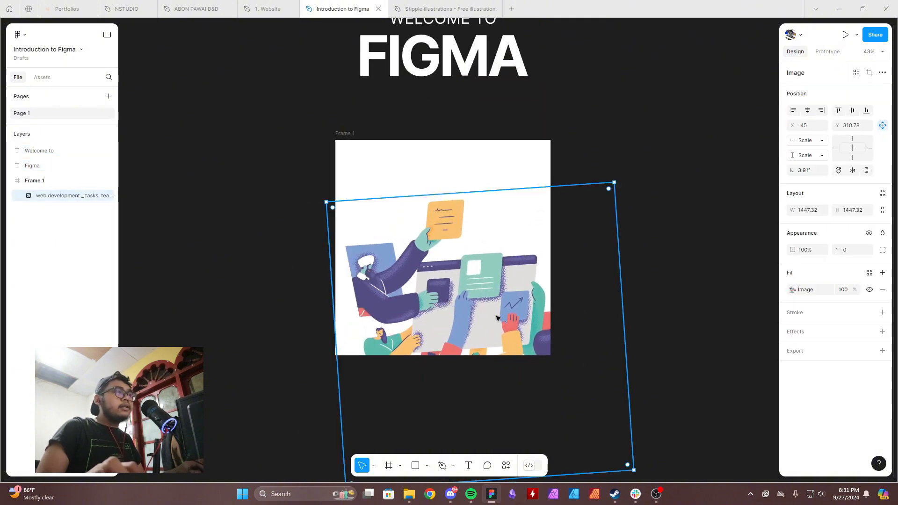
pyautogui.press('k')
pyautogui.moveTo(635, 468); pyautogui.dragTo(592, 433)
pyautogui.moveTo(502, 299); pyautogui.dragTo(494, 309)
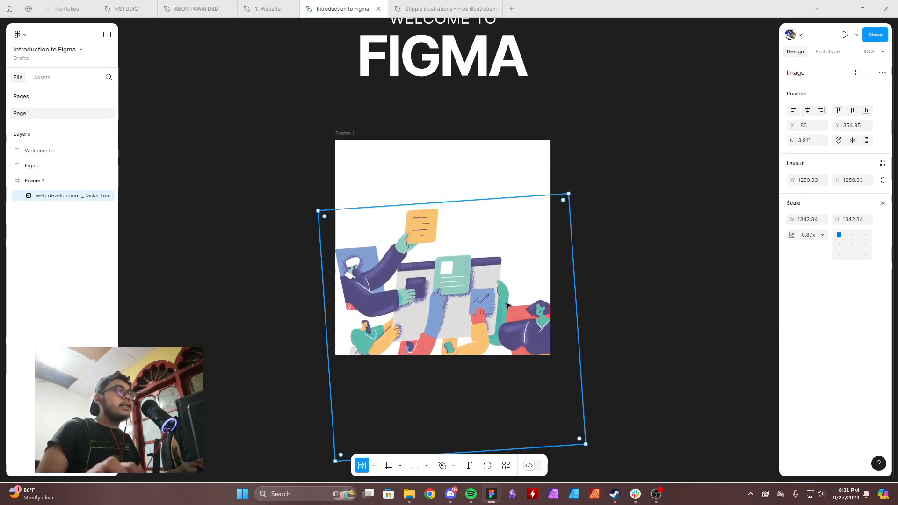
# Put the "Welcome to" and "Figma" texts back into Frame 1, above the illustration.
pyautogui.click(659, 277)
pyautogui.moveTo(554, 135); pyautogui.dragTo(554, 184)
pyautogui.click(477, 107)
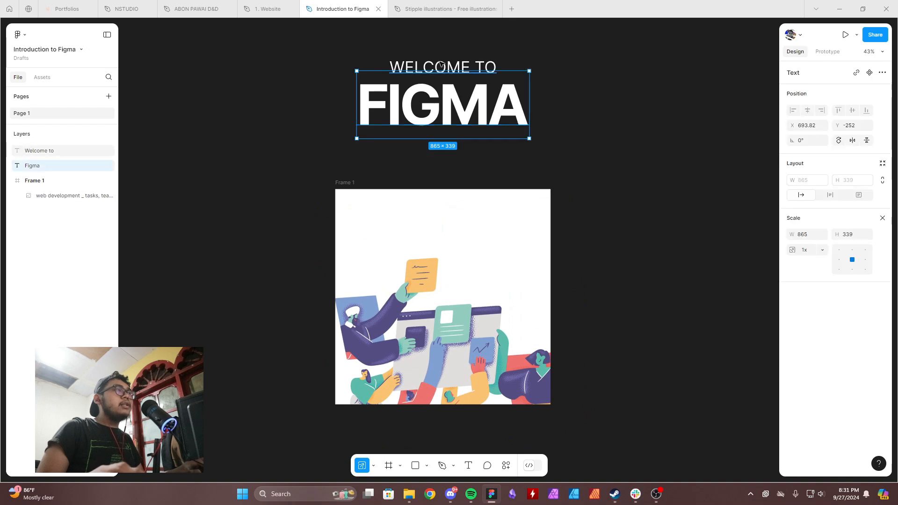
pyautogui.keyDown('shift'); pyautogui.click(441, 68); pyautogui.keyUp('shift')
pyautogui.moveTo(489, 100); pyautogui.dragTo(490, 246)
pyautogui.press('Delete')
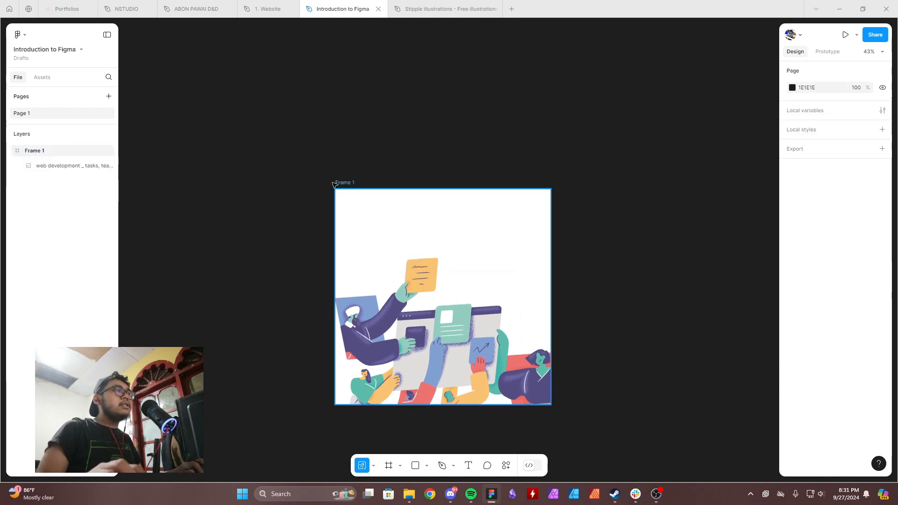
pyautogui.click(345, 183)
pyautogui.click(516, 199)
pyautogui.hotkey('ctrl', 'z')
pyautogui.hotkey('ctrl', 'z')
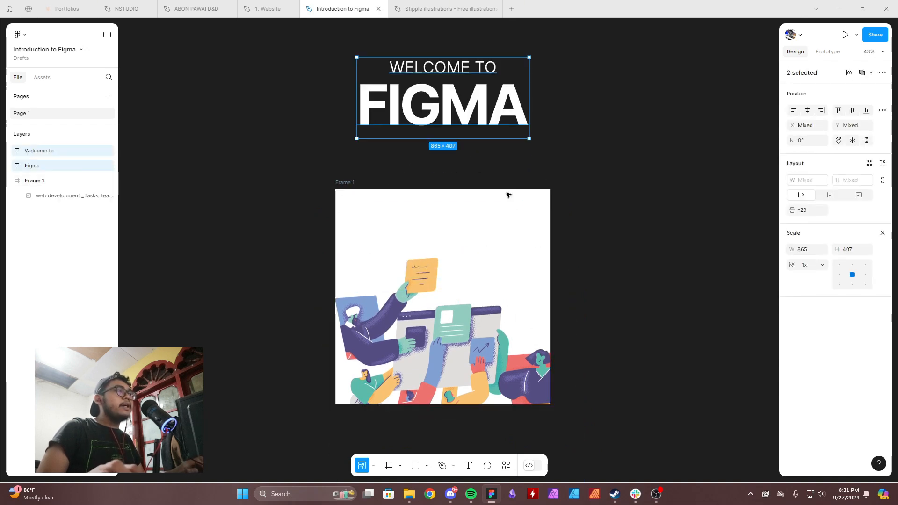
pyautogui.moveTo(470, 95); pyautogui.dragTo(471, 227)
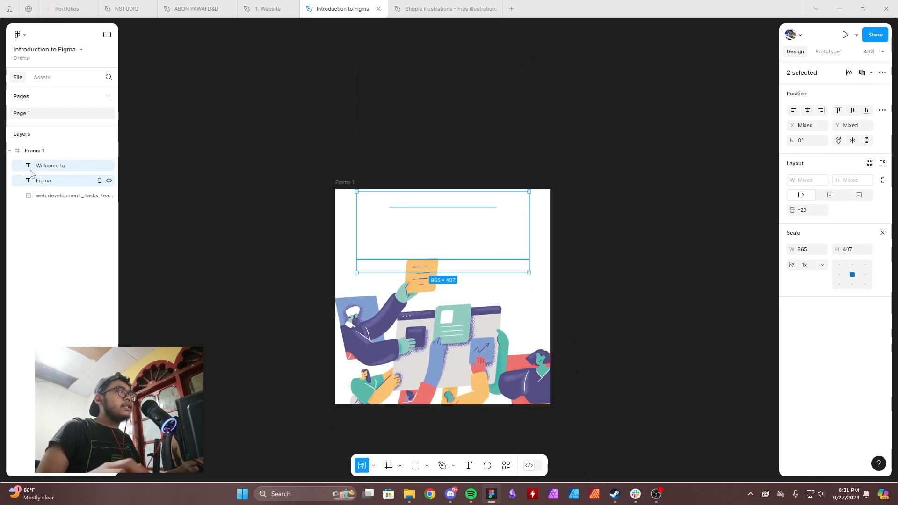
# Sample the illustration's light grey, DFDEDB, as the fill of both heading texts.
pyautogui.press('v')
pyautogui.click(793, 404)
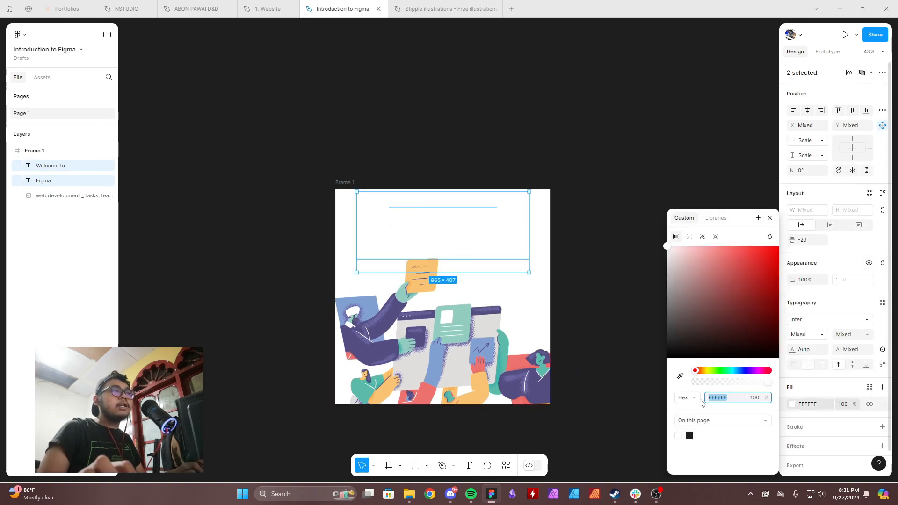
pyautogui.scroll(10, 476, 327)
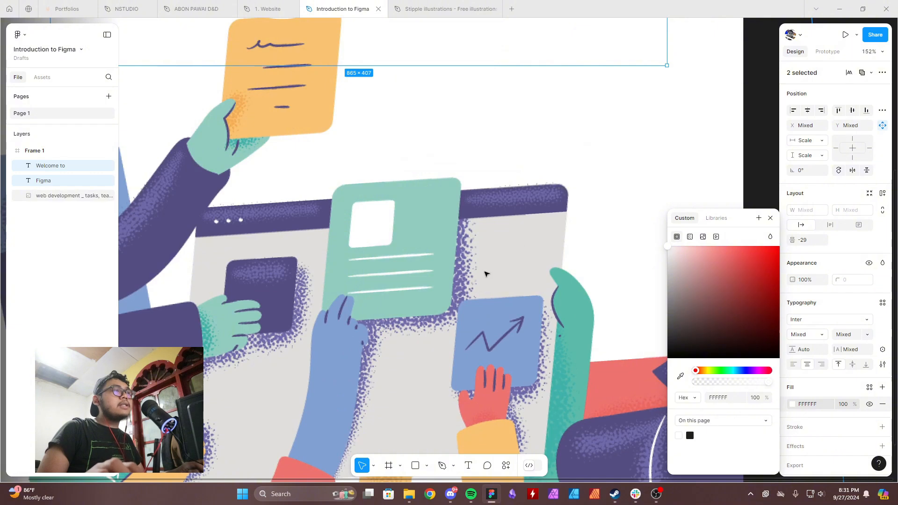
pyautogui.scroll(-3, 584, 309)
pyautogui.press('i')
pyautogui.click(534, 266)
pyautogui.scroll(-5, 530, 247)
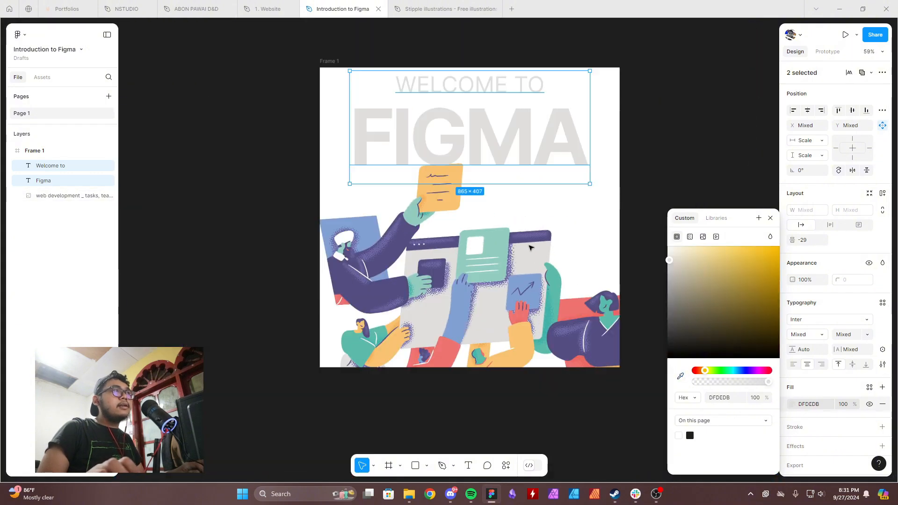
# Change the fill of both heading texts to dark grey, 393939.
pyautogui.moveTo(678, 301); pyautogui.dragTo(661, 338)
pyautogui.click(654, 312)
pyautogui.click(538, 135)
pyautogui.keyDown('shift'); pyautogui.click(503, 80); pyautogui.keyUp('shift')
pyautogui.click(793, 404)
# Right-align the "Welcome to" and "Figma" texts with each other.
pyautogui.keyDown('shift'); pyautogui.click(514, 85); pyautogui.keyUp('shift')
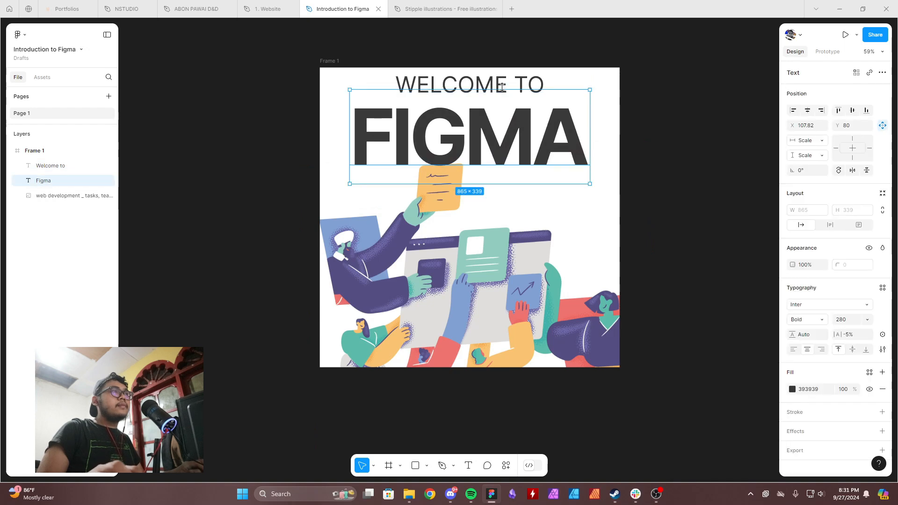
pyautogui.keyDown('shift'); pyautogui.click(514, 86); pyautogui.keyUp('shift')
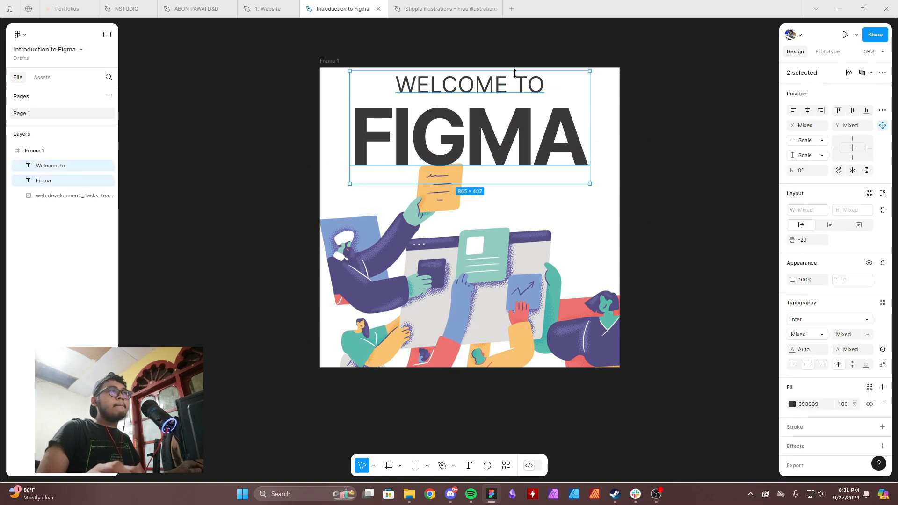
pyautogui.click(821, 365)
pyautogui.click(821, 110)
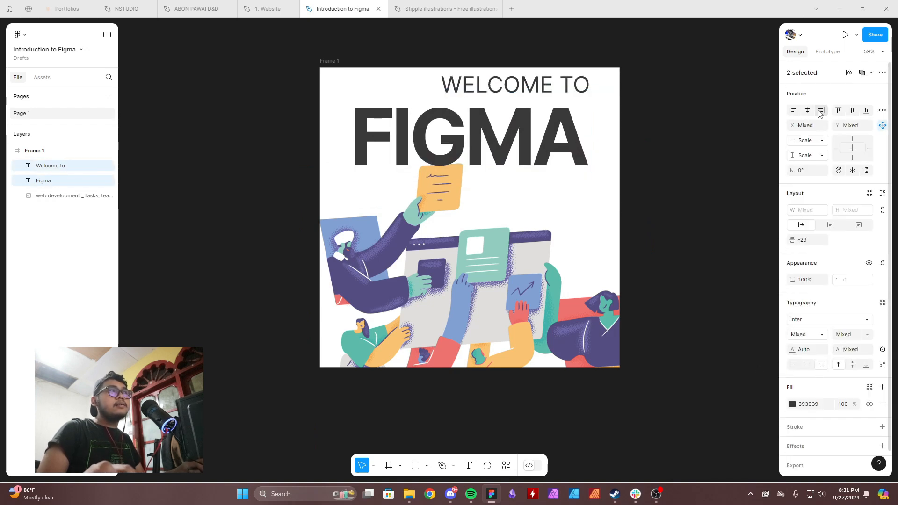
# Scale both heading texts together to about 636 × 299 and place them in the upper-right corner of Frame 1.
pyautogui.press('k')
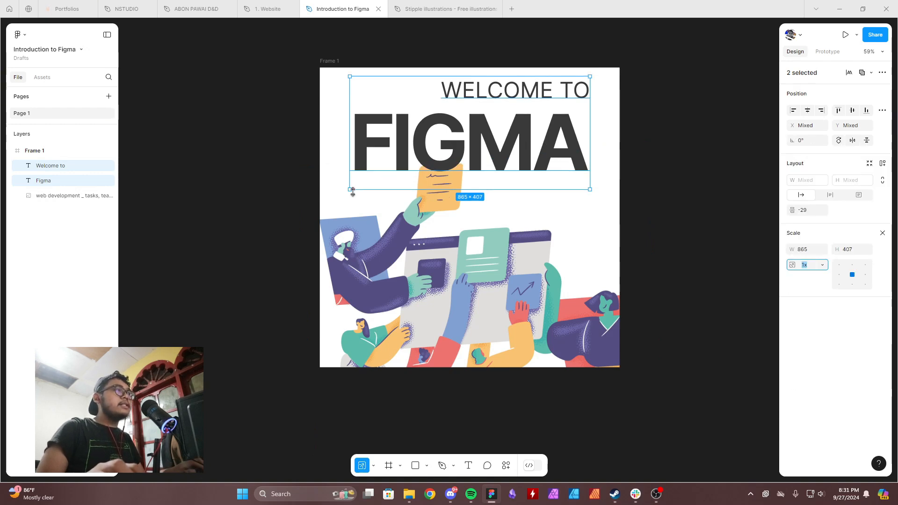
pyautogui.moveTo(350, 189); pyautogui.dragTo(414, 157)
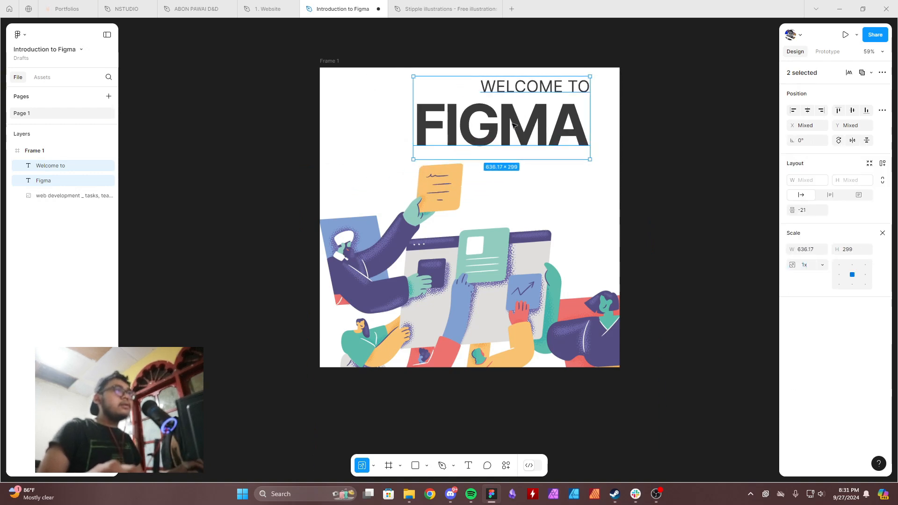
pyautogui.moveTo(536, 127); pyautogui.dragTo(548, 133)
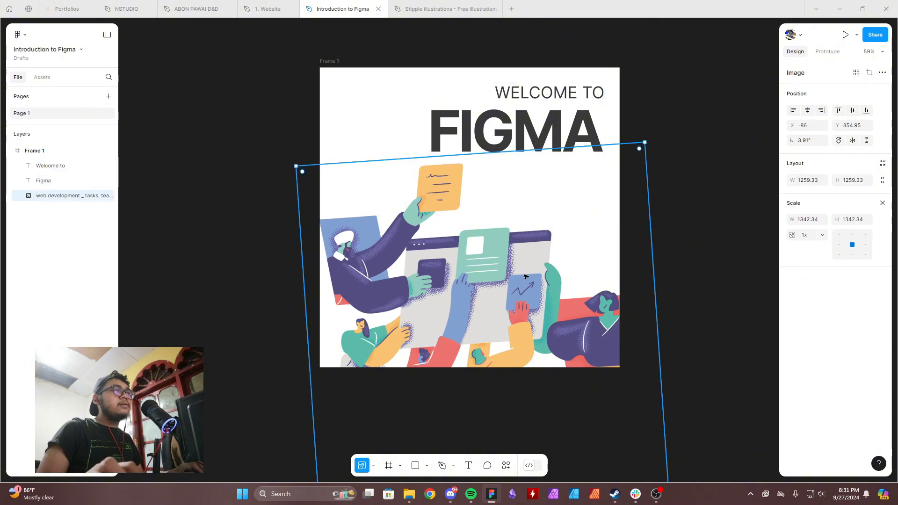
pyautogui.moveTo(499, 280); pyautogui.dragTo(526, 277)
pyautogui.click(531, 133)
pyautogui.keyDown('shift'); pyautogui.click(524, 94); pyautogui.keyUp('shift')
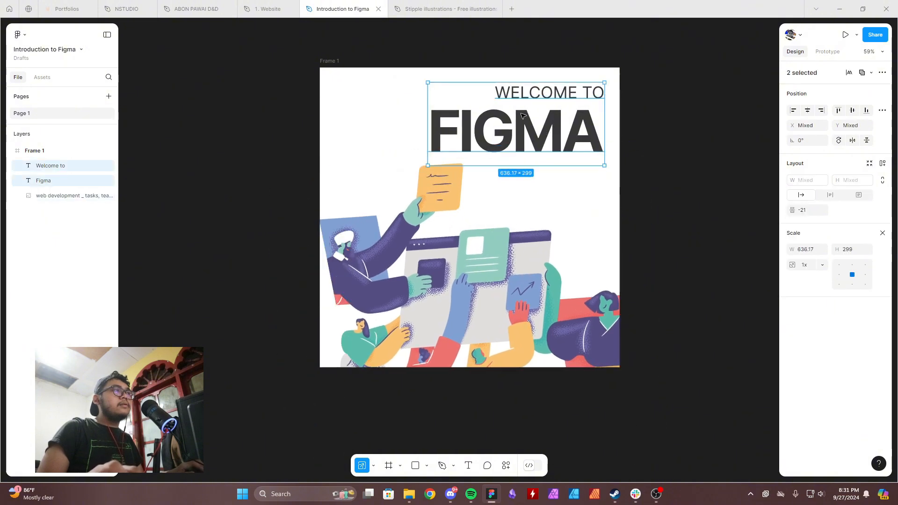
pyautogui.moveTo(522, 119)
pyautogui.mouseDown()
pyautogui.moveTo(553, 172)
pyautogui.moveTo(522, 120)
pyautogui.mouseUp()
# Enlarge the illustration to about 1280 × 1280 and shift it left in Frame 1, leaving space beneath the heading.
pyautogui.moveTo(503, 283); pyautogui.dragTo(457, 285)
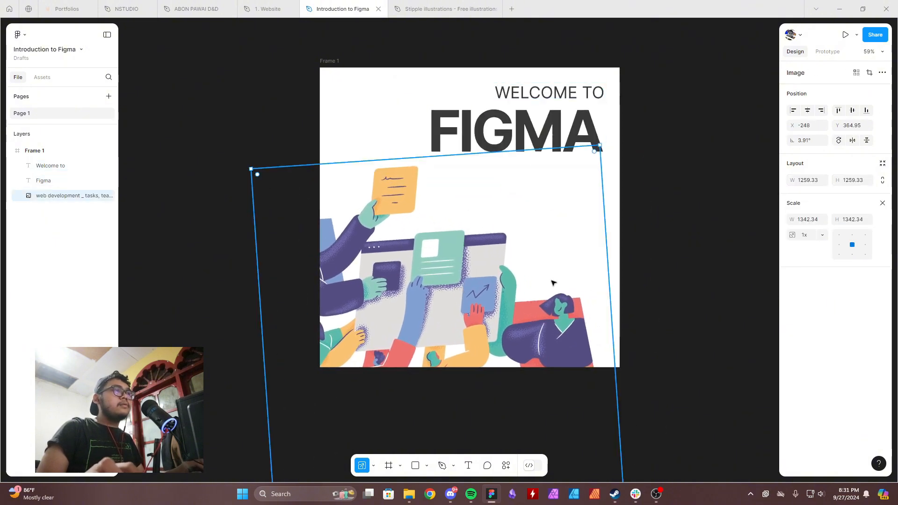
pyautogui.moveTo(608, 278); pyautogui.dragTo(579, 320)
pyautogui.moveTo(620, 391); pyautogui.dragTo(650, 397)
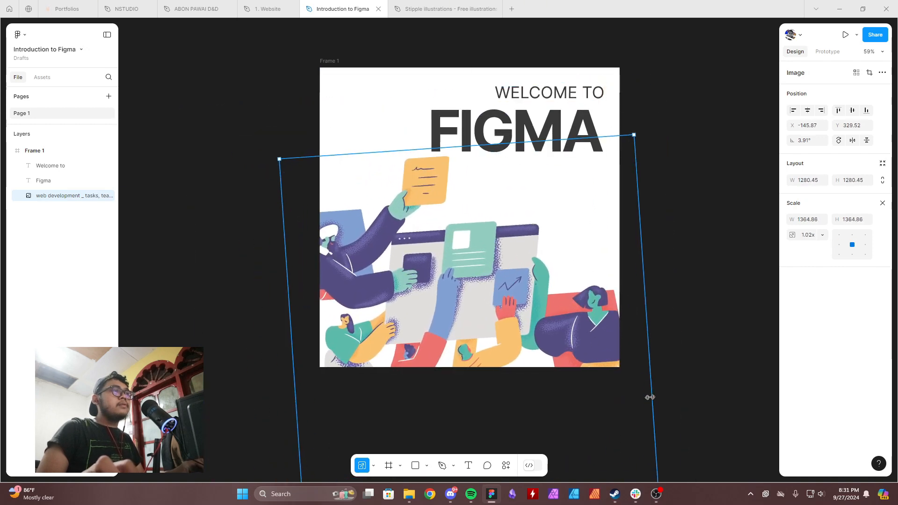
pyautogui.moveTo(589, 342); pyautogui.dragTo(592, 357)
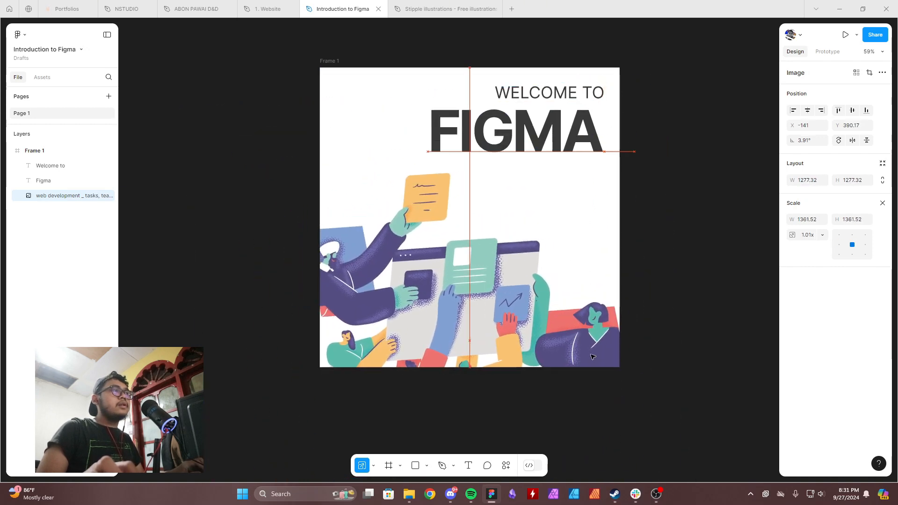
# Nudge both heading texts down slightly and scale them down together from their right edge, making "Figma" about 539 × 211.
pyautogui.keyDown('shift'); pyautogui.click(566, 100); pyautogui.keyUp('shift')
pyautogui.hotkey('shift', 'Down')
pyautogui.hotkey('shift', 'Down')
pyautogui.moveTo(424, 135); pyautogui.dragTo(451, 135)
pyautogui.click(652, 131)
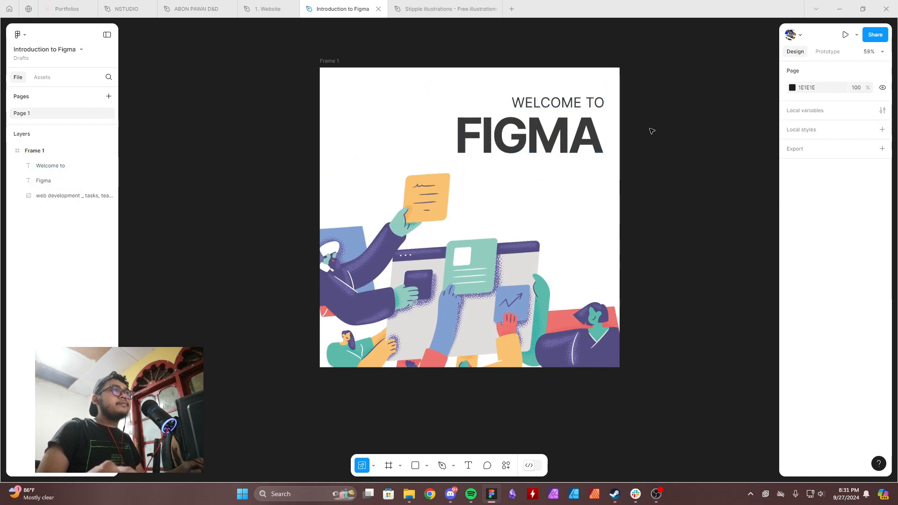
# Move the "Welcome to" and "Figma" texts together slightly up toward the upper edge of Frame 1.
pyautogui.scroll(-6, 652, 131)
pyautogui.moveTo(669, 131); pyautogui.dragTo(603, 178)
pyautogui.scroll(4, 597, 178)
pyautogui.scroll(1, 523, 179)
pyautogui.click(523, 179)
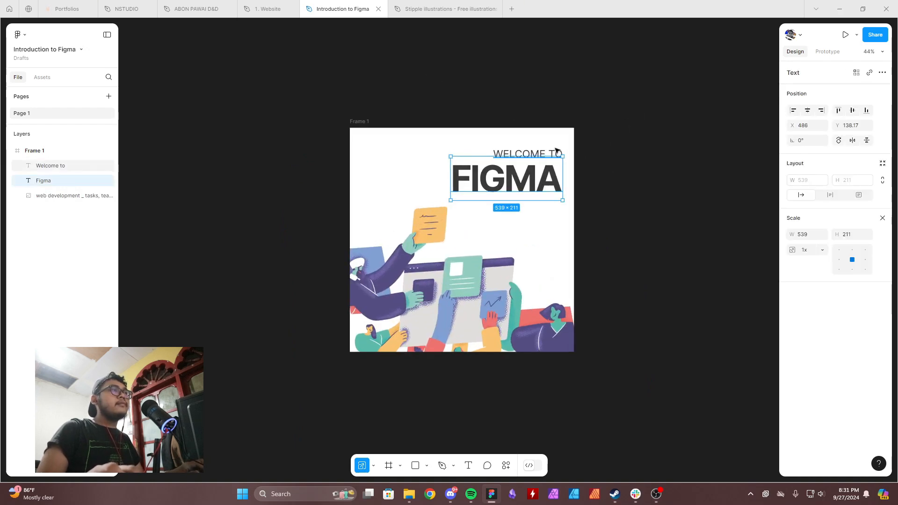
pyautogui.keyDown('shift'); pyautogui.click(557, 150); pyautogui.keyUp('shift')
pyautogui.click(626, 161)
pyautogui.scroll(3, 590, 186)
pyautogui.scroll(-5, 591, 181)
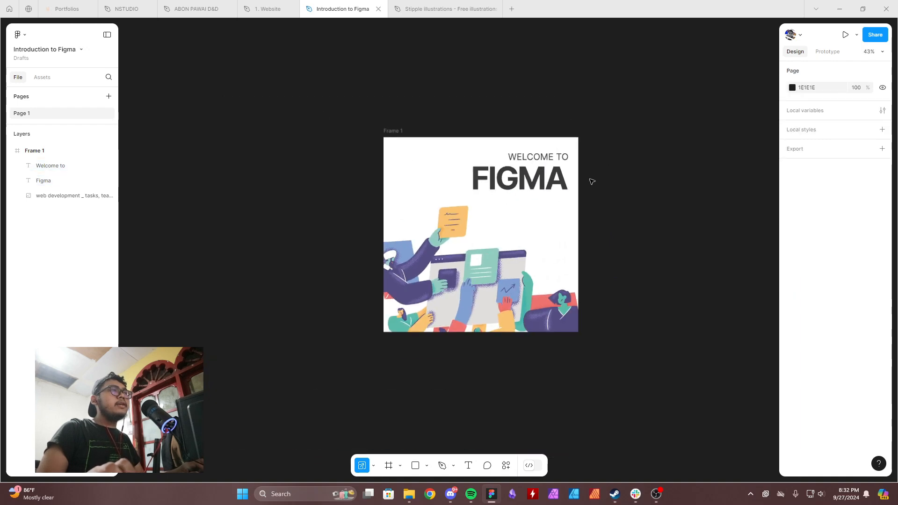
pyautogui.scroll(5, 592, 184)
pyautogui.scroll(-4, 584, 180)
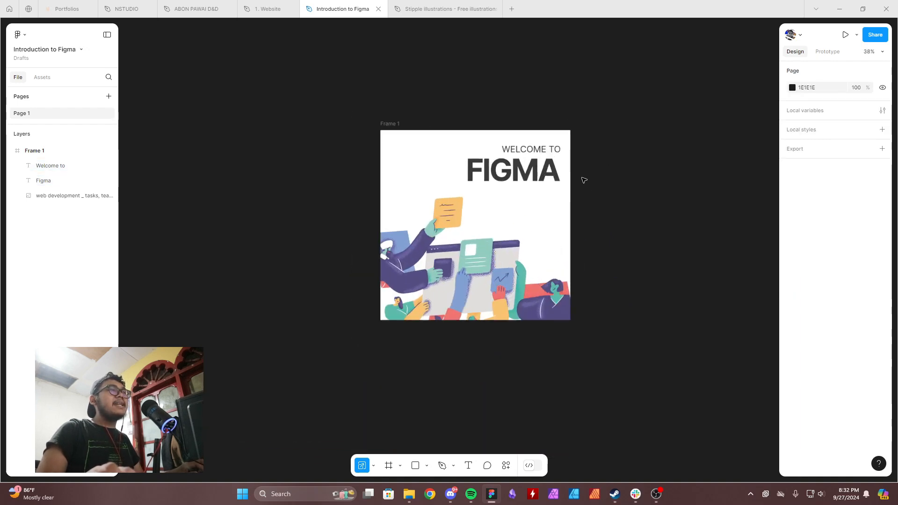
pyautogui.scroll(2, 584, 180)
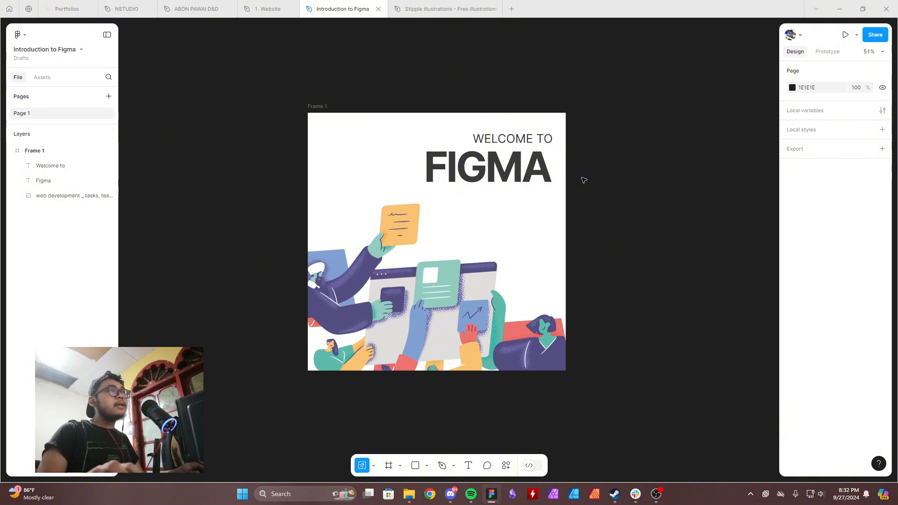
pyautogui.scroll(-2, 573, 204)
pyautogui.scroll(2, 573, 205)
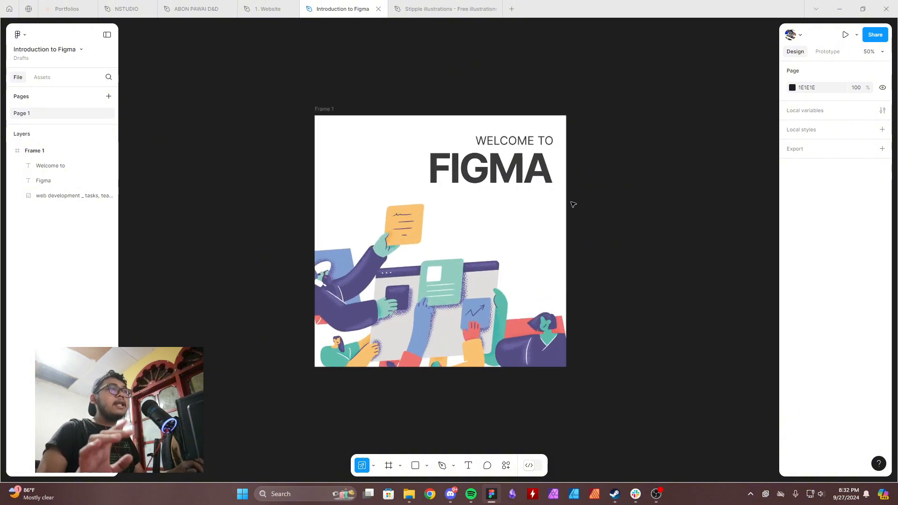